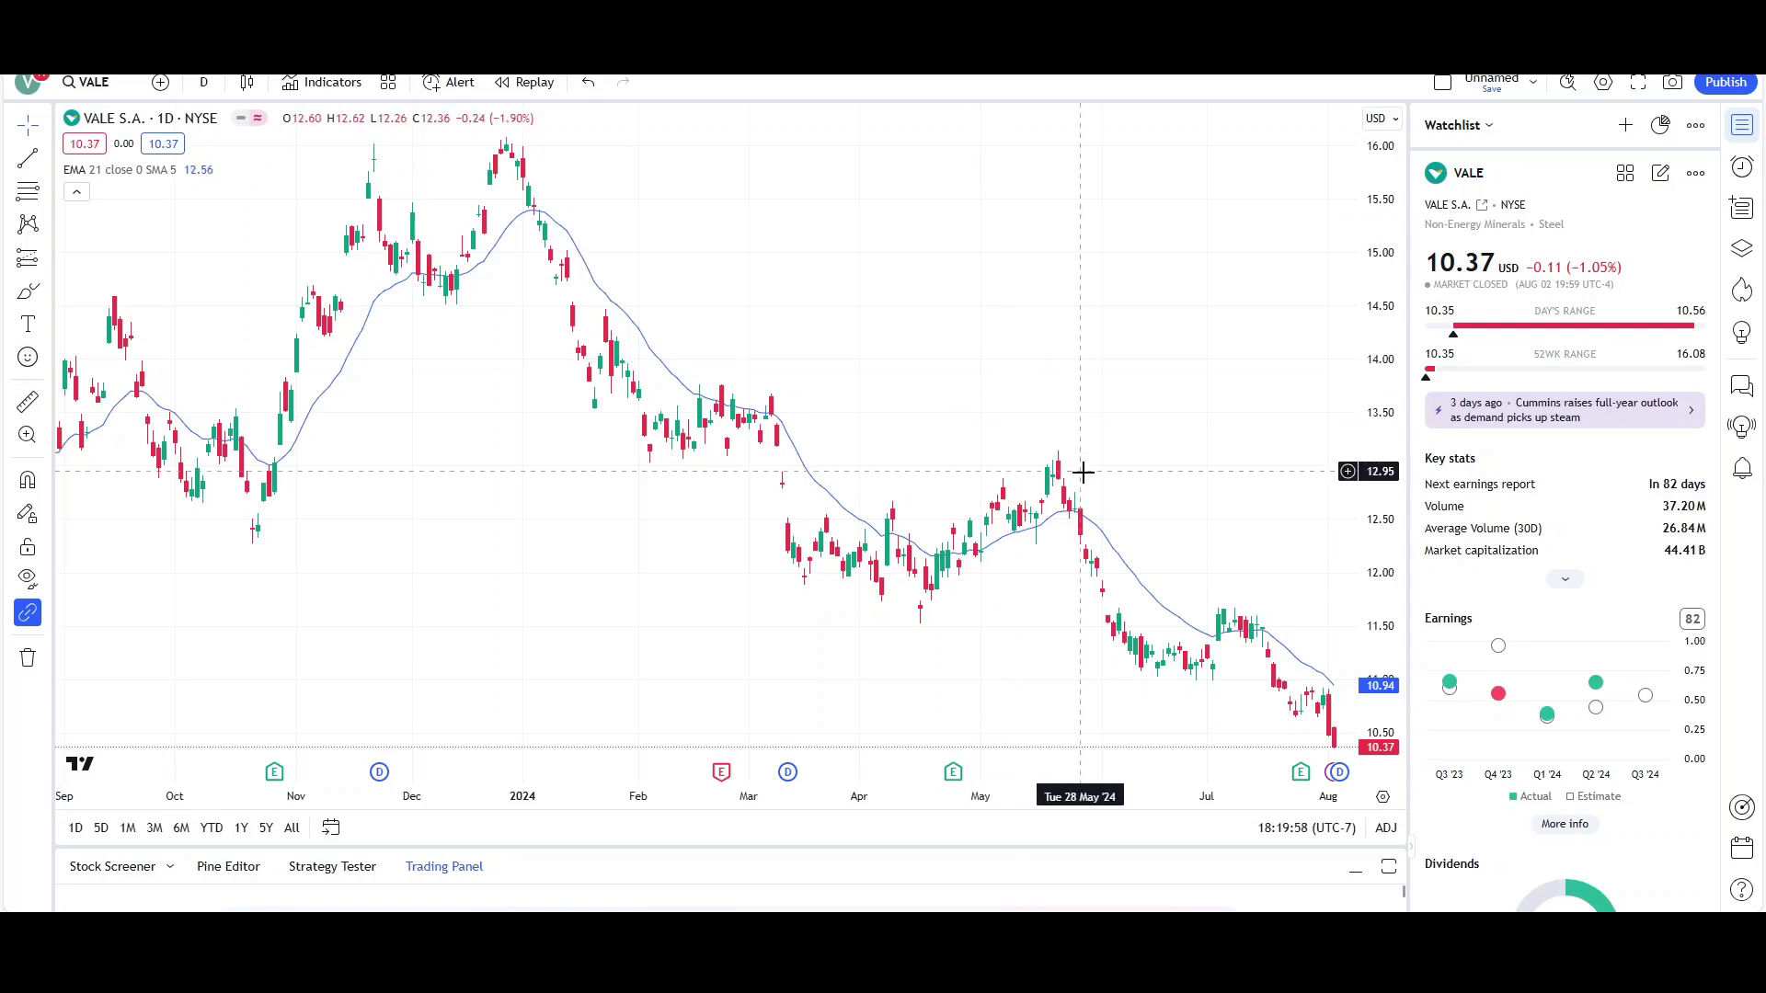
Examine VALE's daily price history from 2019 through August 2024 on the chart
{"action": "left_click_drag", "start_coordinate": [1088, 460], "coordinate": [936, 457]}
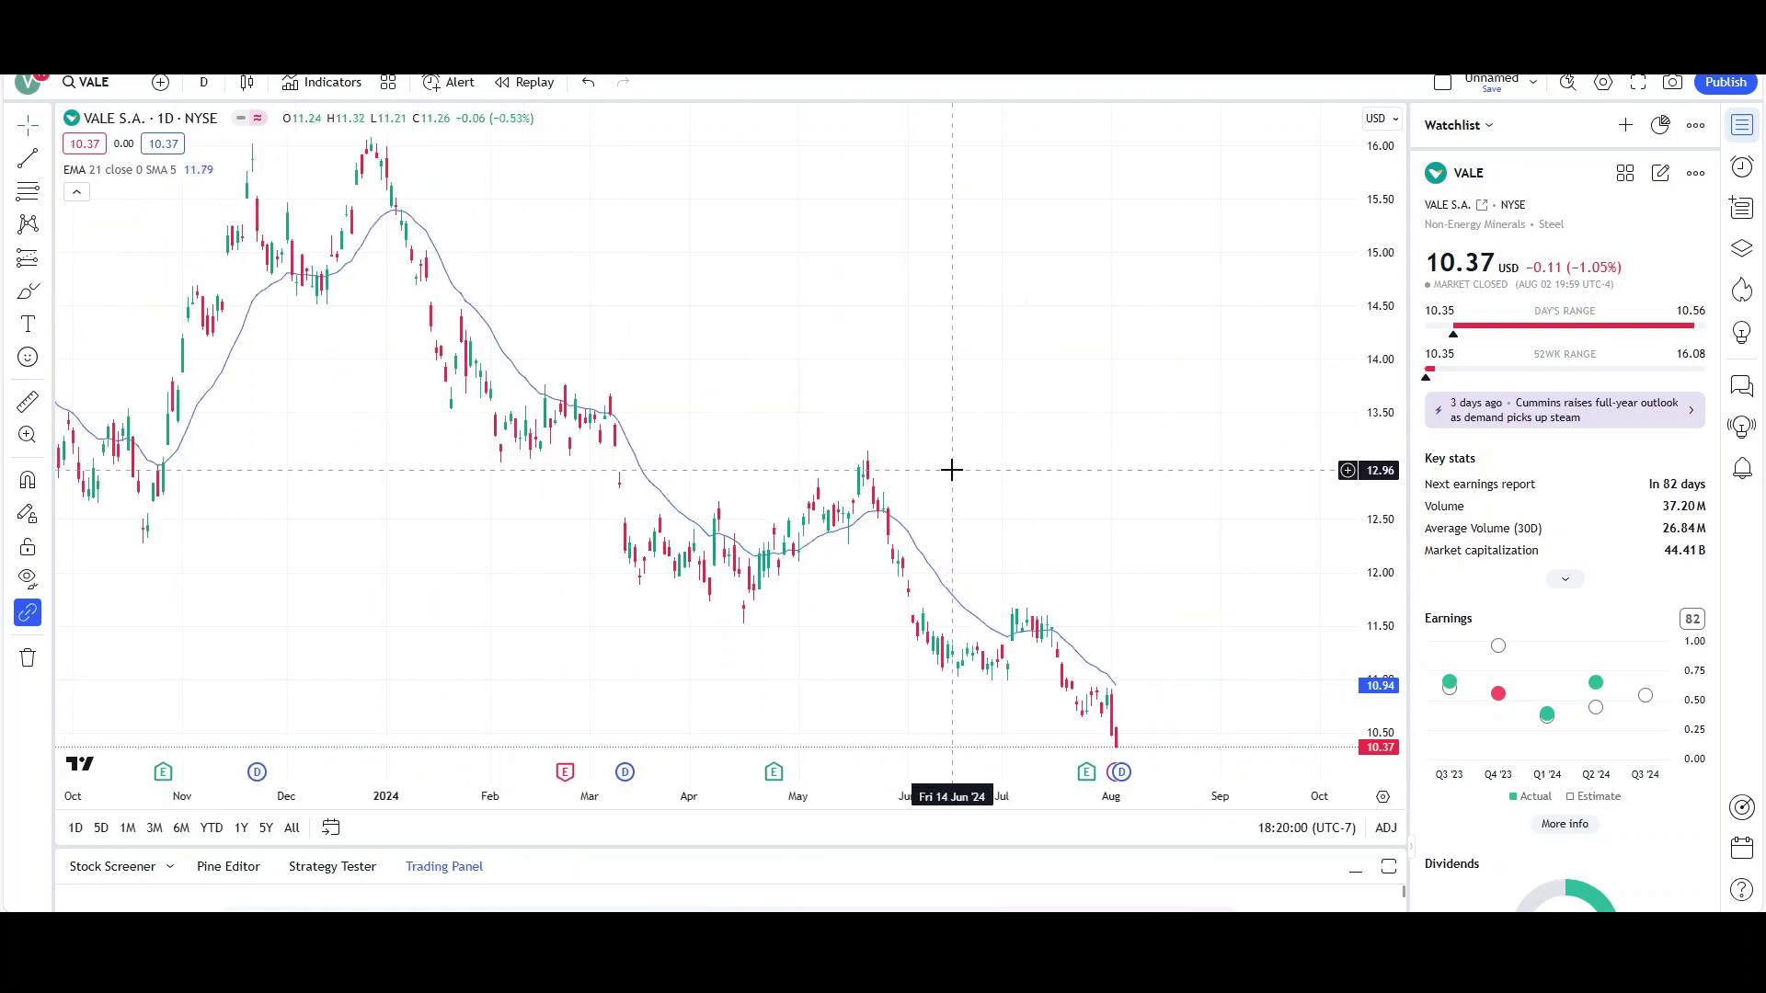
{"action": "scroll", "coordinate": [957, 470], "scroll_direction": "up", "scroll_amount": 1}
{"action": "scroll", "coordinate": [1096, 754], "scroll_direction": "down", "scroll_amount": 8}
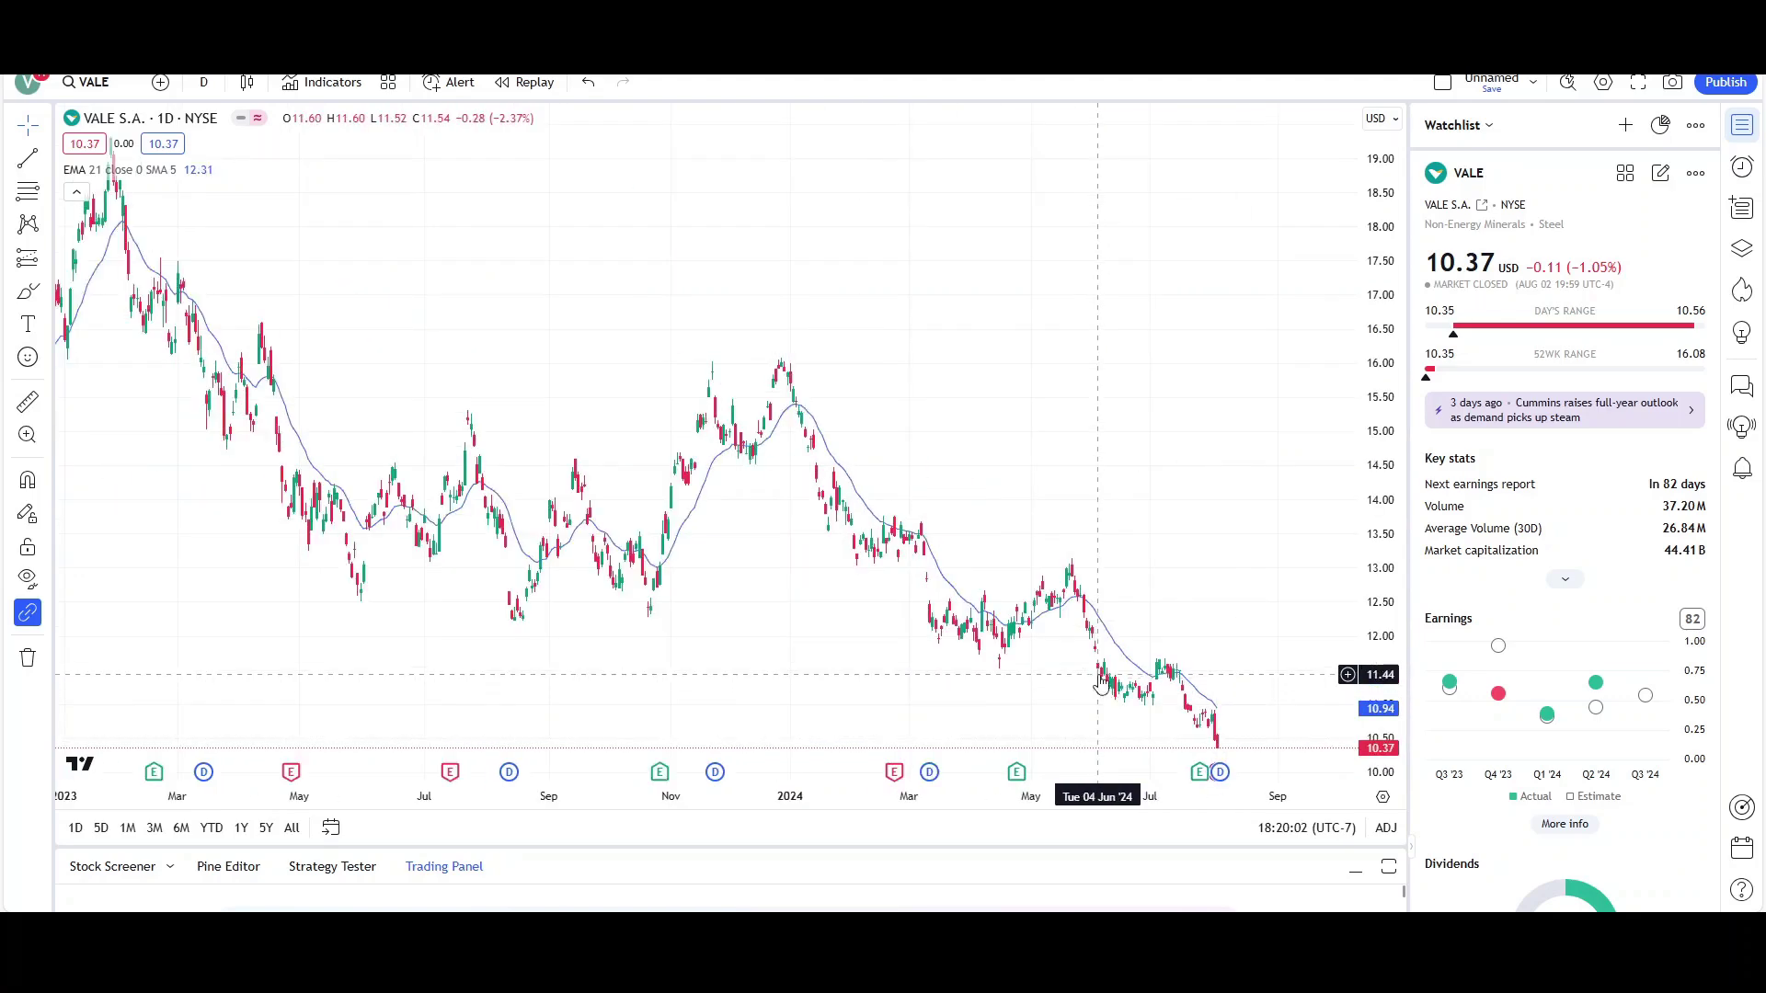
{"action": "scroll", "coordinate": [810, 478], "scroll_direction": "down", "scroll_amount": 2}
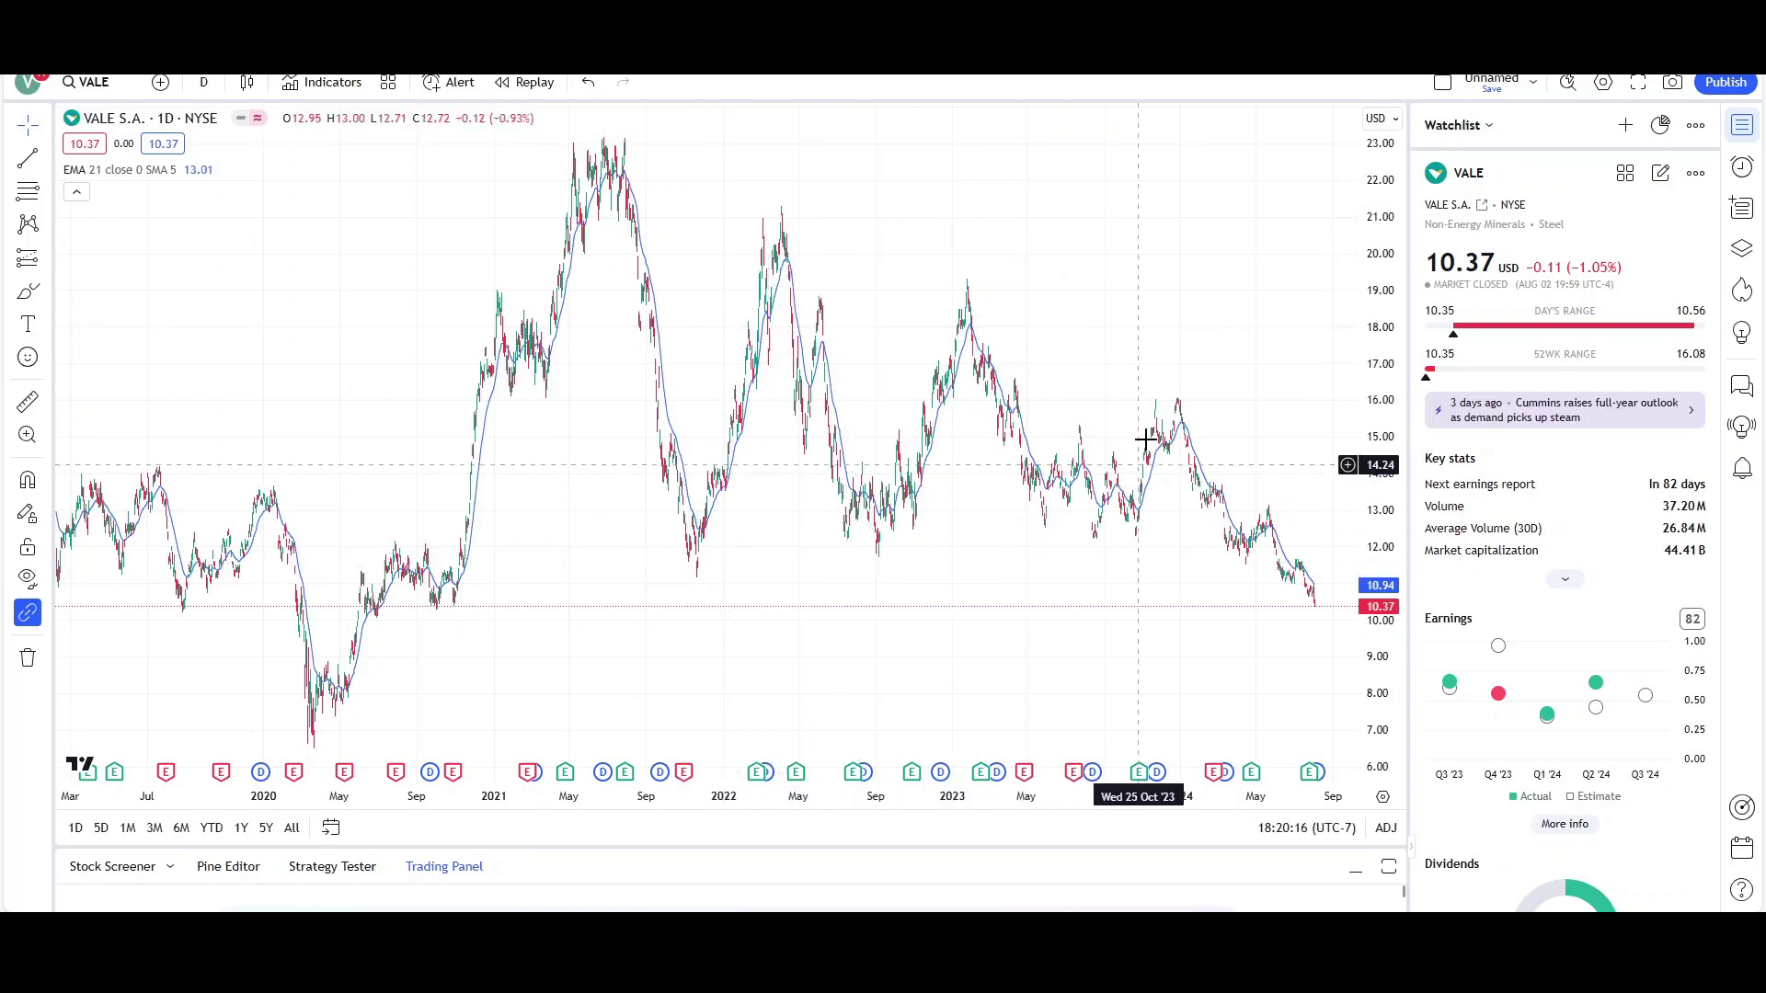
{"action": "scroll", "coordinate": [1113, 588], "scroll_direction": "up", "scroll_amount": 6}
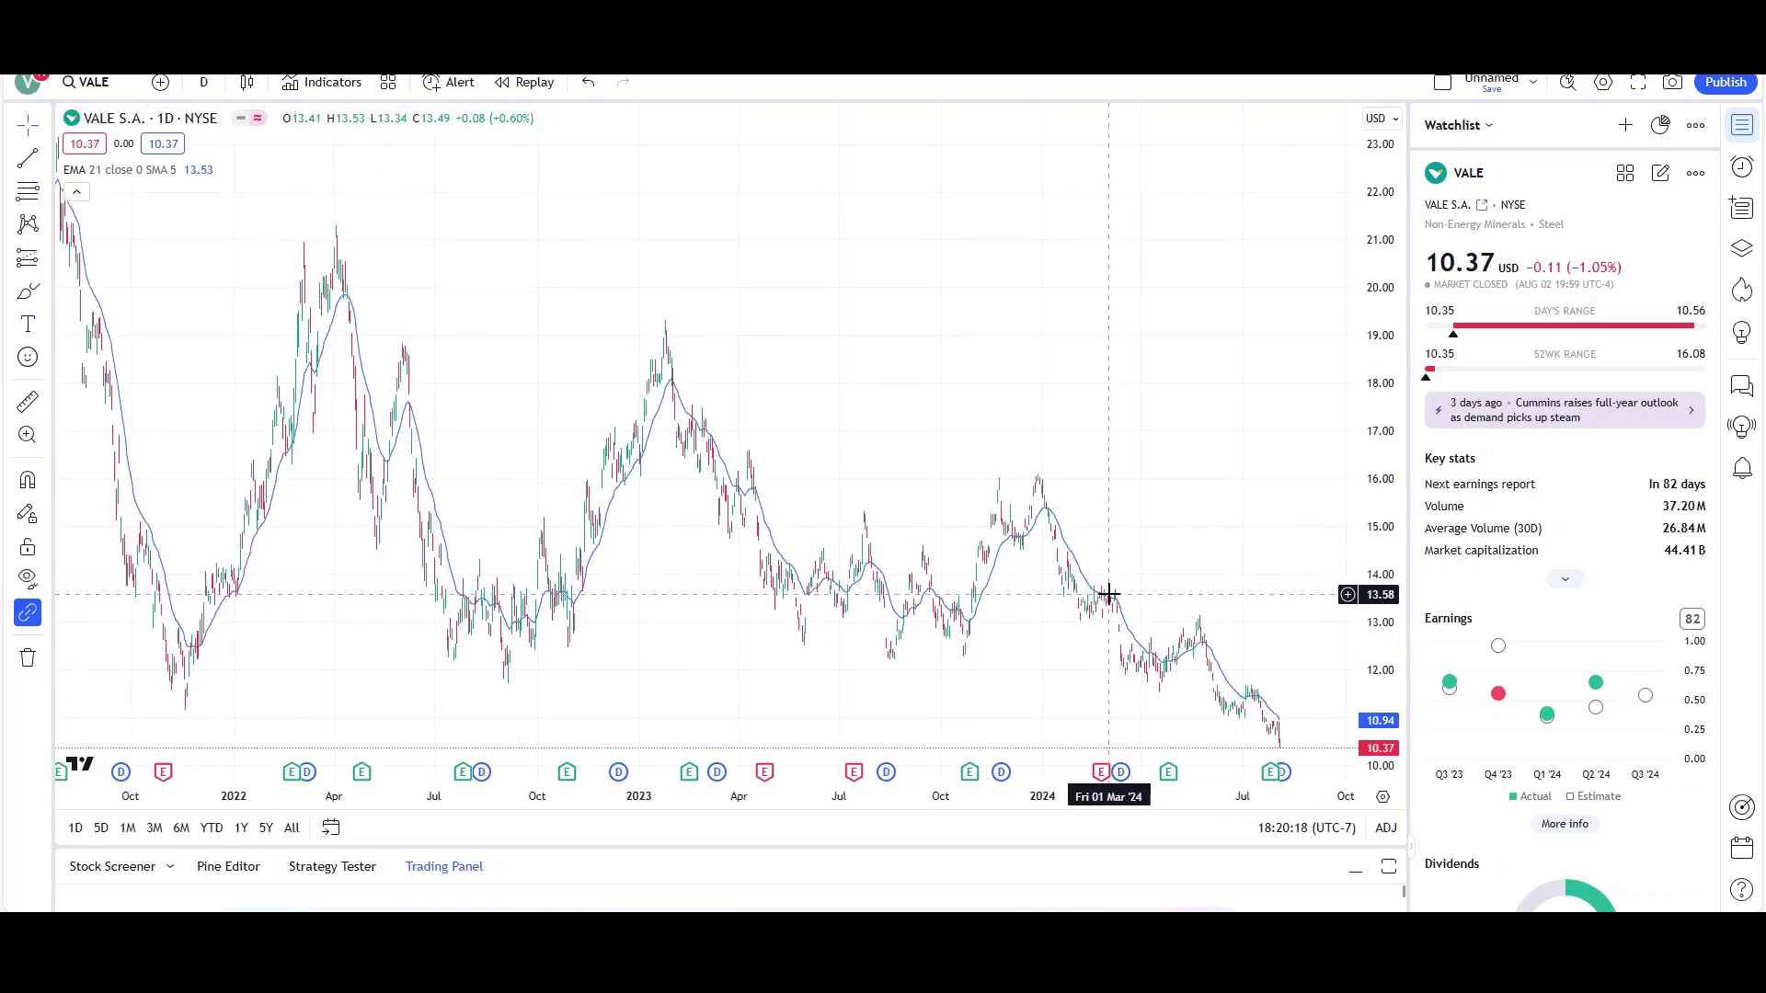
{"action": "scroll", "coordinate": [1113, 586], "scroll_direction": "up", "scroll_amount": 3}
{"action": "left_click_drag", "start_coordinate": [1384, 391], "coordinate": [1379, 499]}
{"action": "scroll", "coordinate": [1241, 481], "scroll_direction": "down", "scroll_amount": 2}
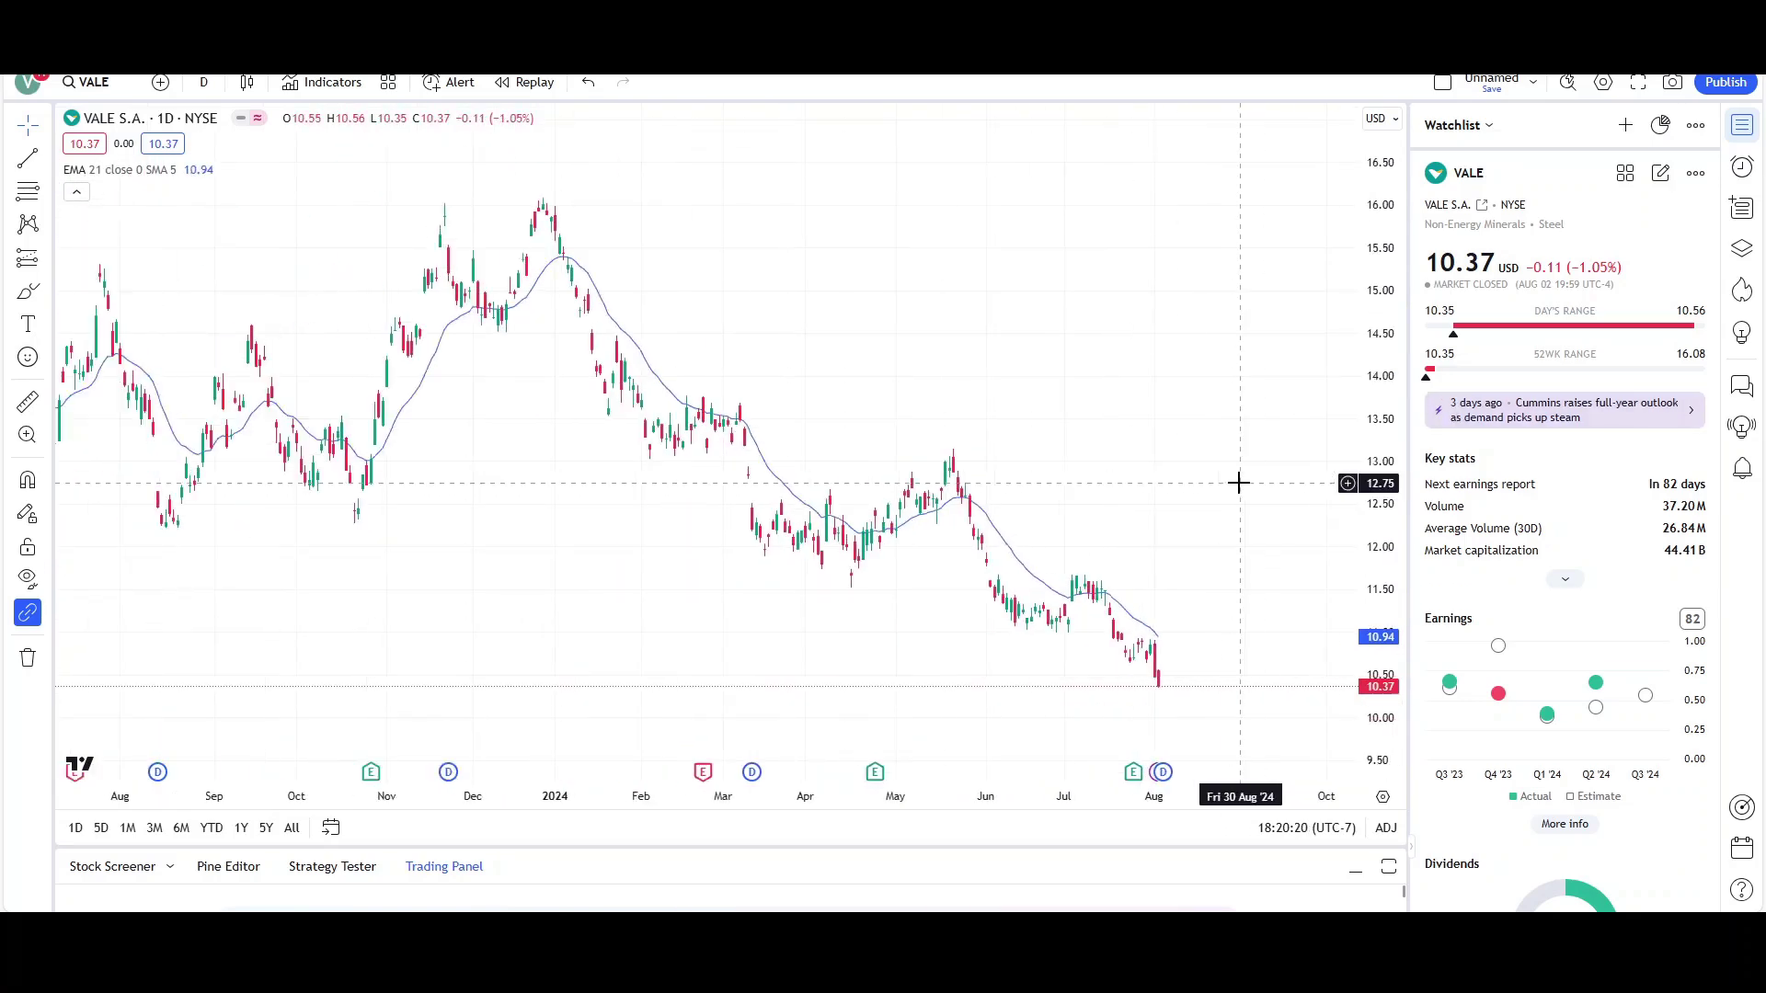
Draw a trend line from the 27 Dec 2023 high along the May 2024 peak and delete it
{"action": "left_click_drag", "start_coordinate": [1203, 481], "coordinate": [1122, 481]}
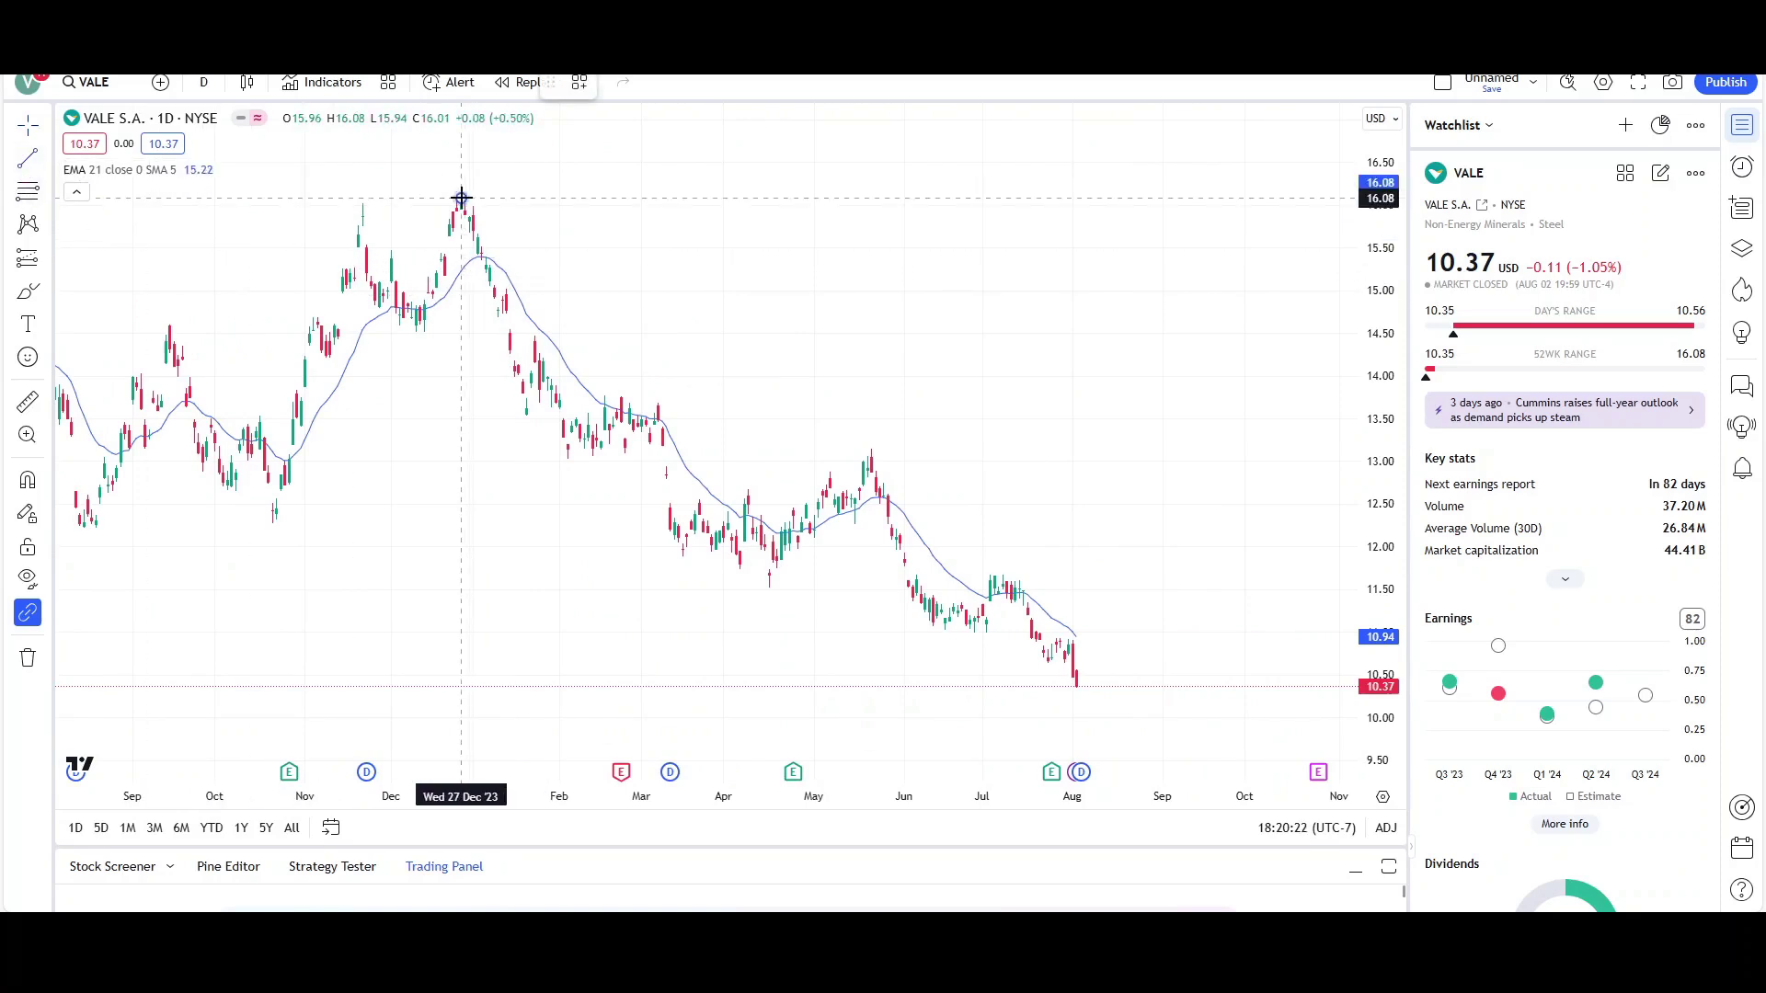
{"action": "left_click_drag", "start_coordinate": [461, 196], "coordinate": [1277, 711]}
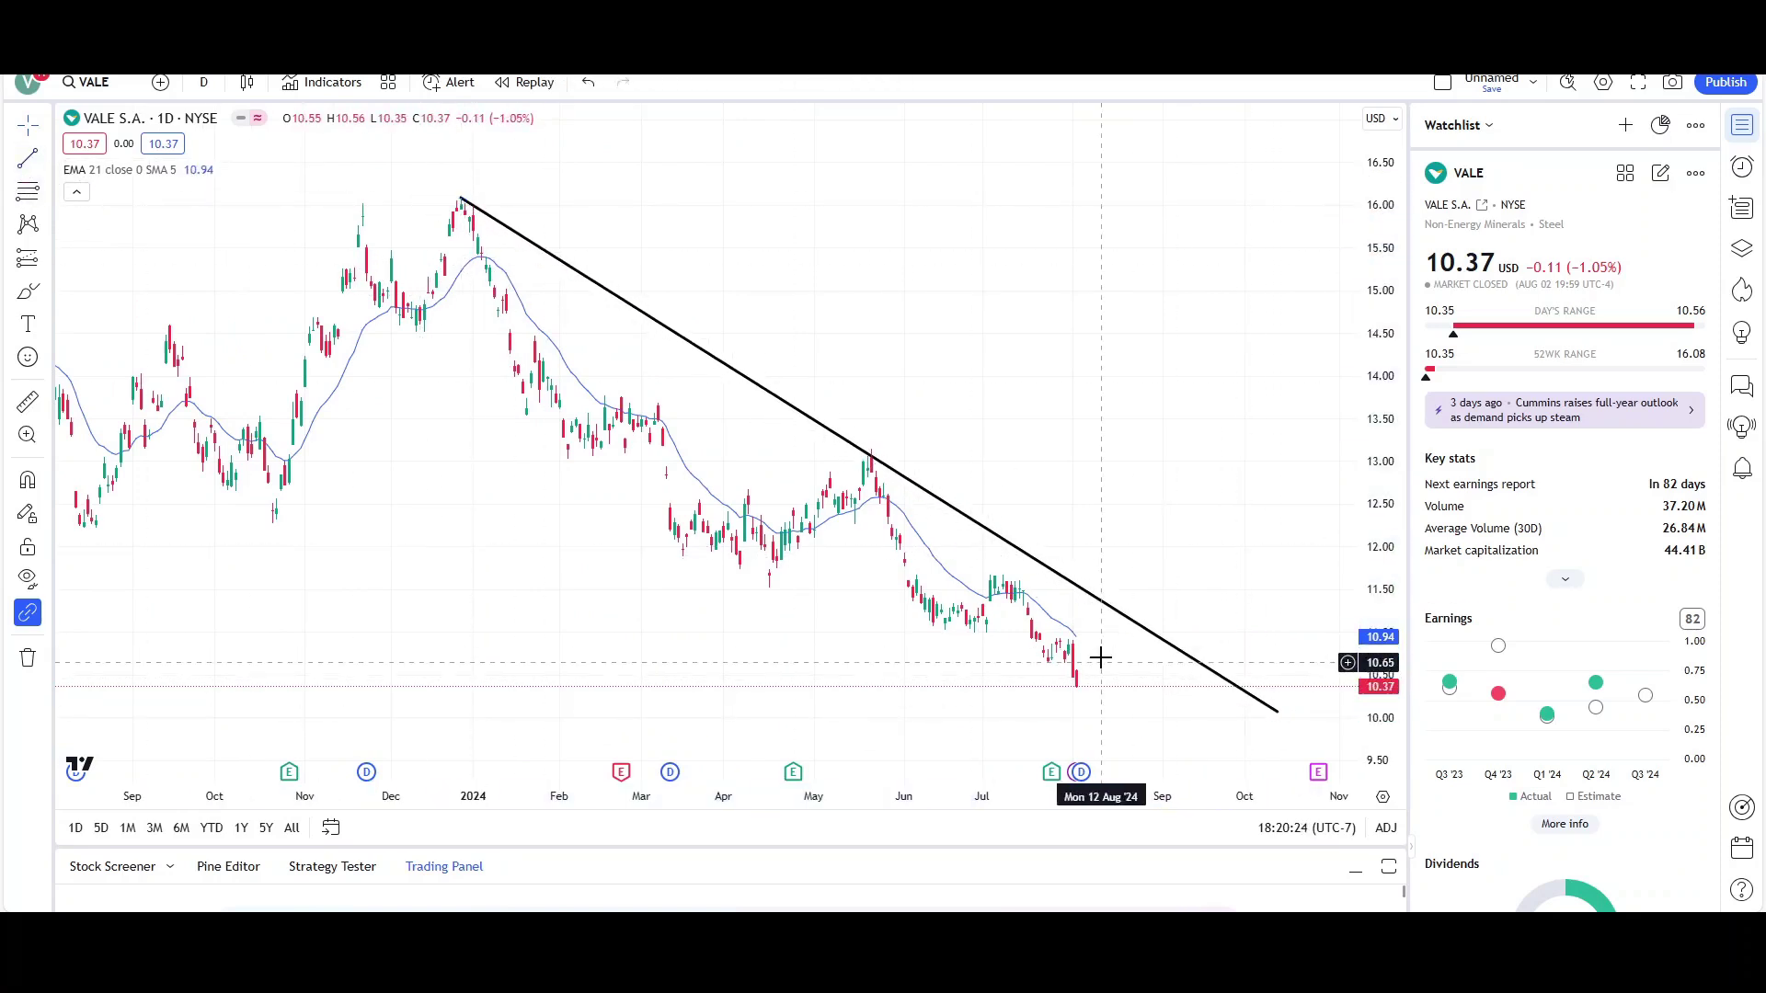
{"action": "left_click_drag", "start_coordinate": [1146, 481], "coordinate": [1147, 476]}
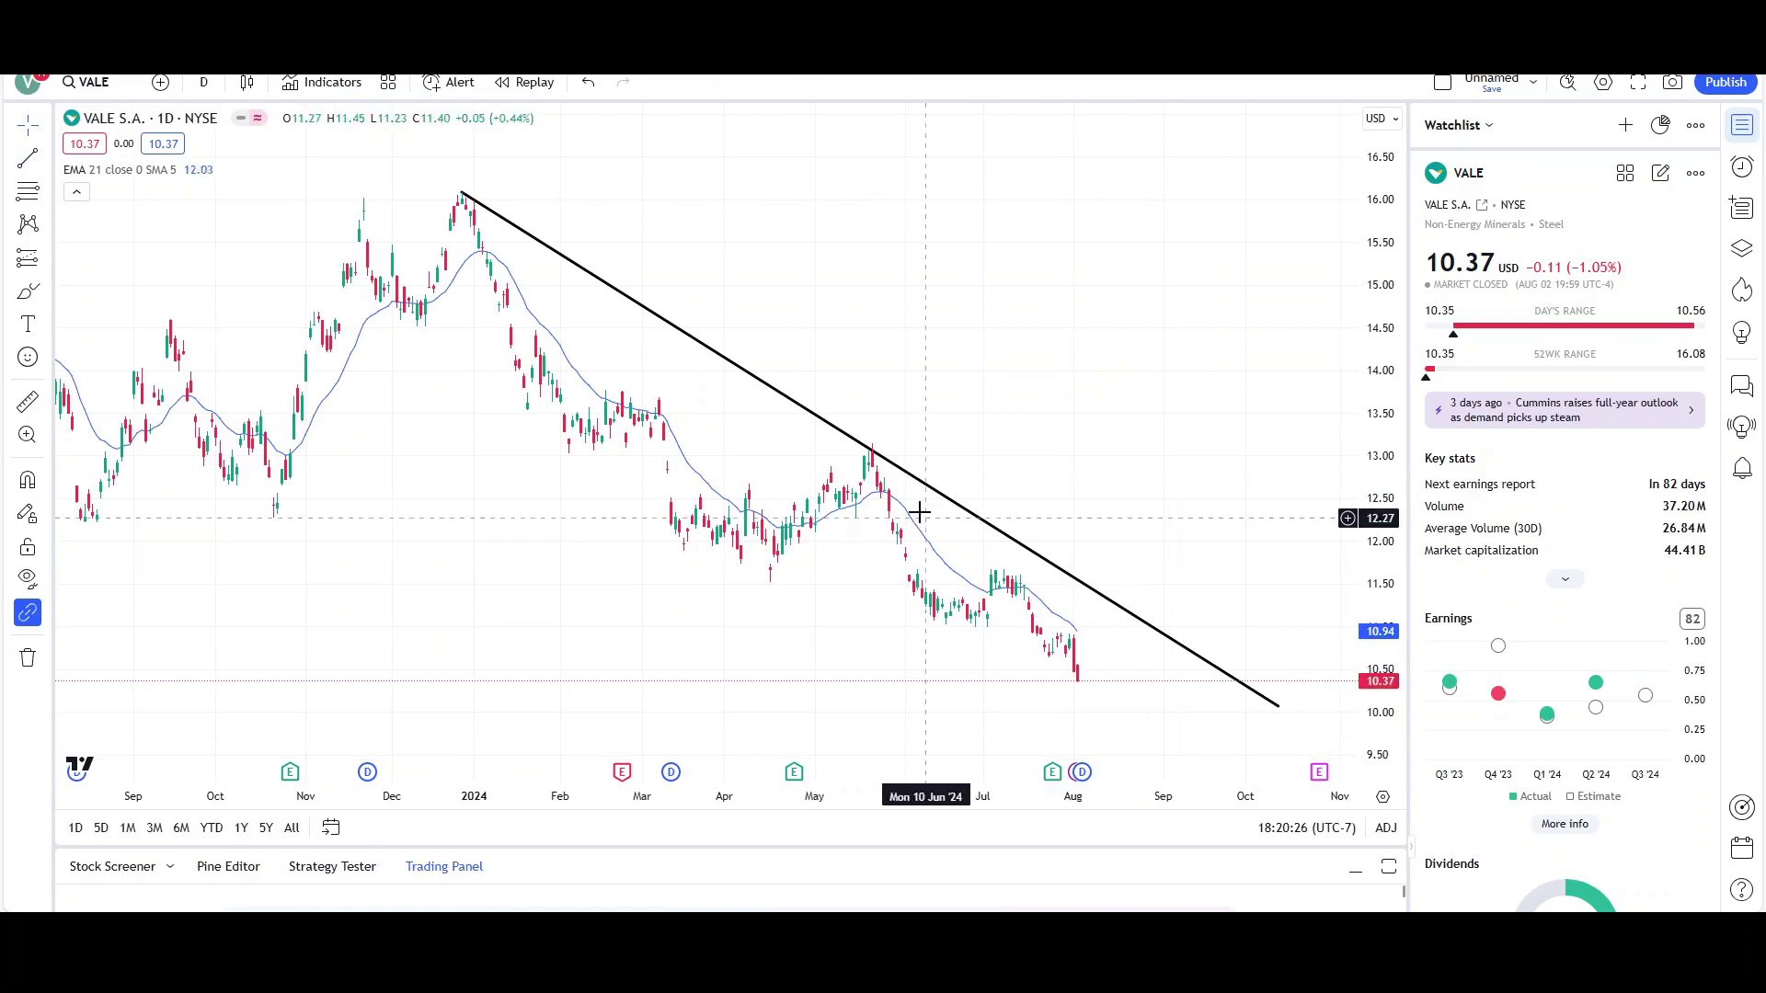
{"action": "left_click_drag", "start_coordinate": [1131, 385], "coordinate": [1092, 370]}
{"action": "scroll", "coordinate": [1065, 437], "scroll_direction": "down", "scroll_amount": 2}
{"action": "left_click", "coordinate": [1039, 522]}
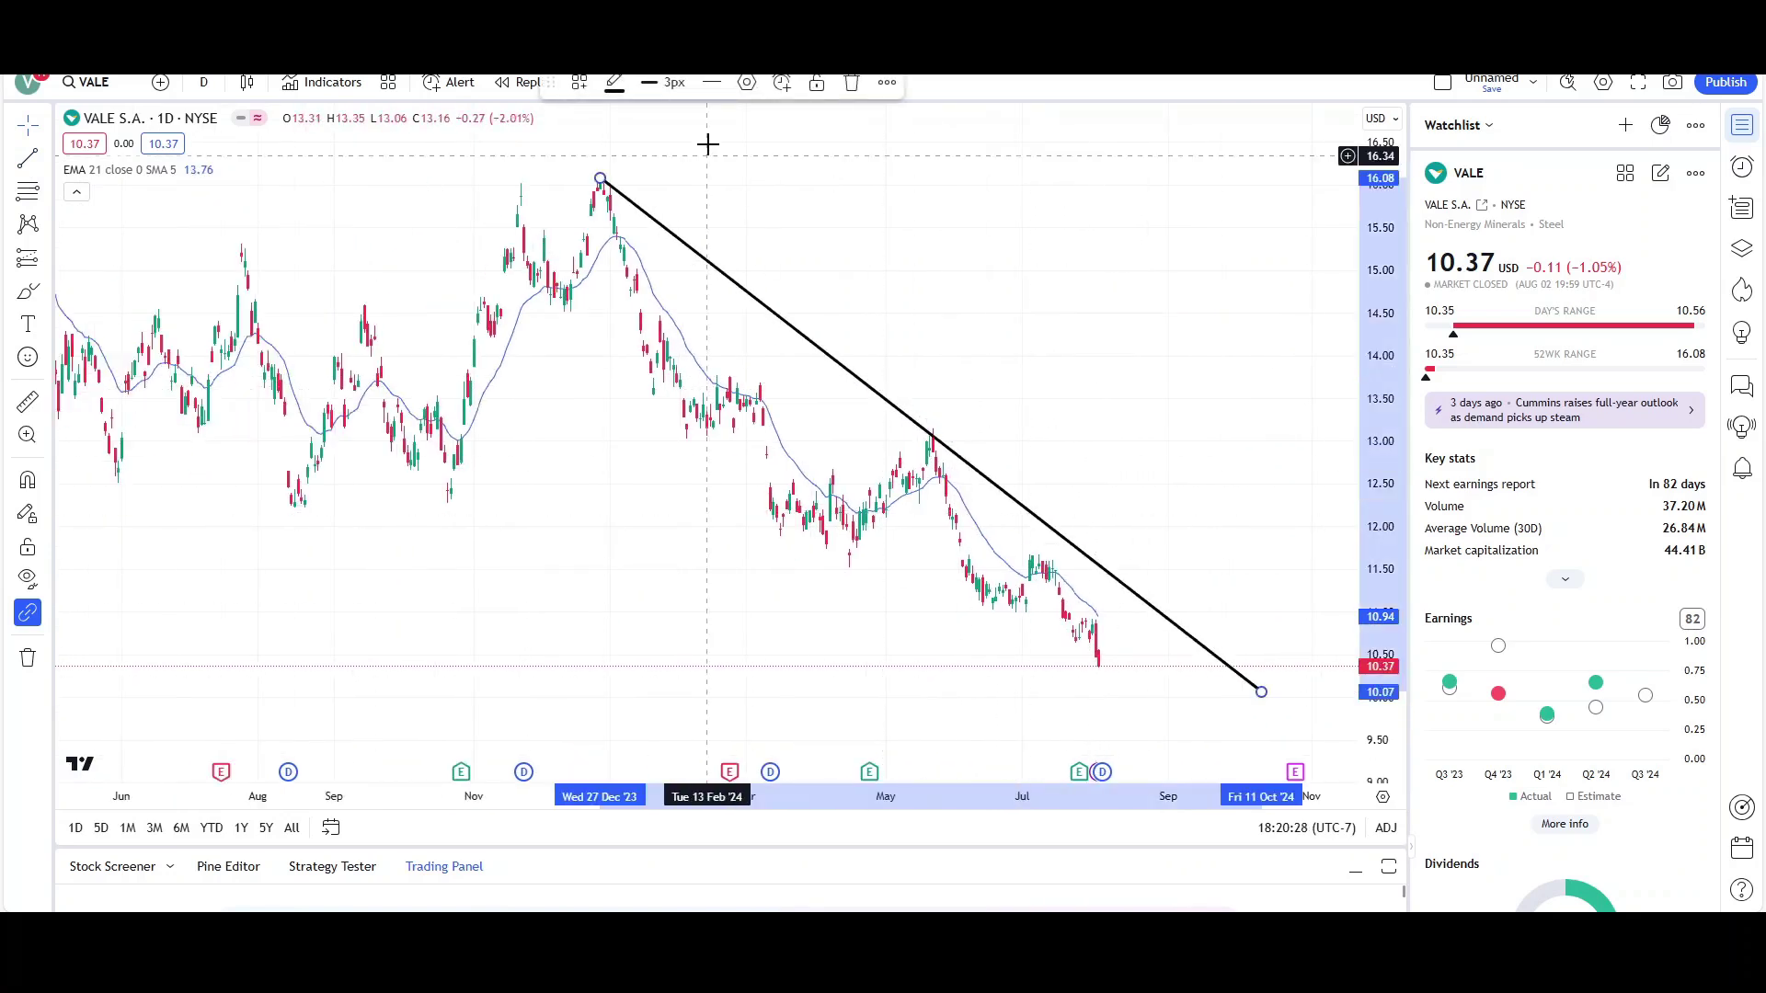
{"action": "left_click", "coordinate": [851, 84]}
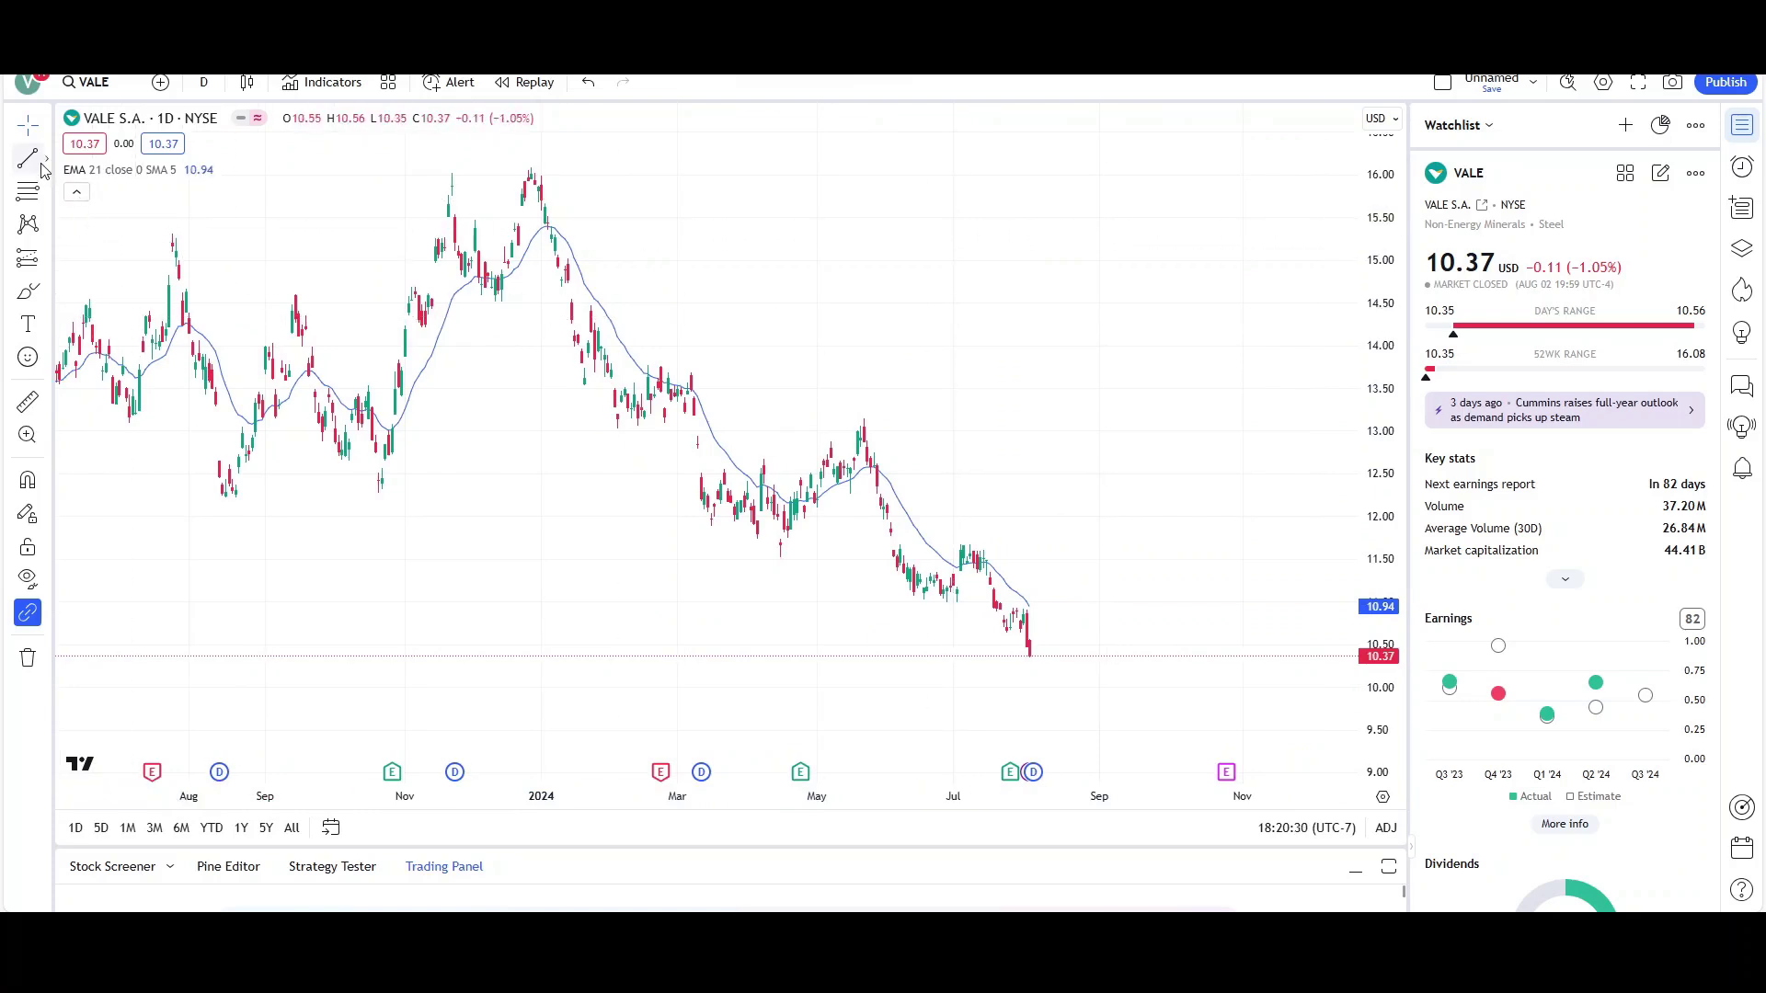
Draw a parallel channel from the 27 Dec 2023 high at about 16.07 to late October 2024, with its lower edge along the March-April lows
{"action": "left_click", "coordinate": [46, 160]}
{"action": "left_click", "coordinate": [147, 547]}
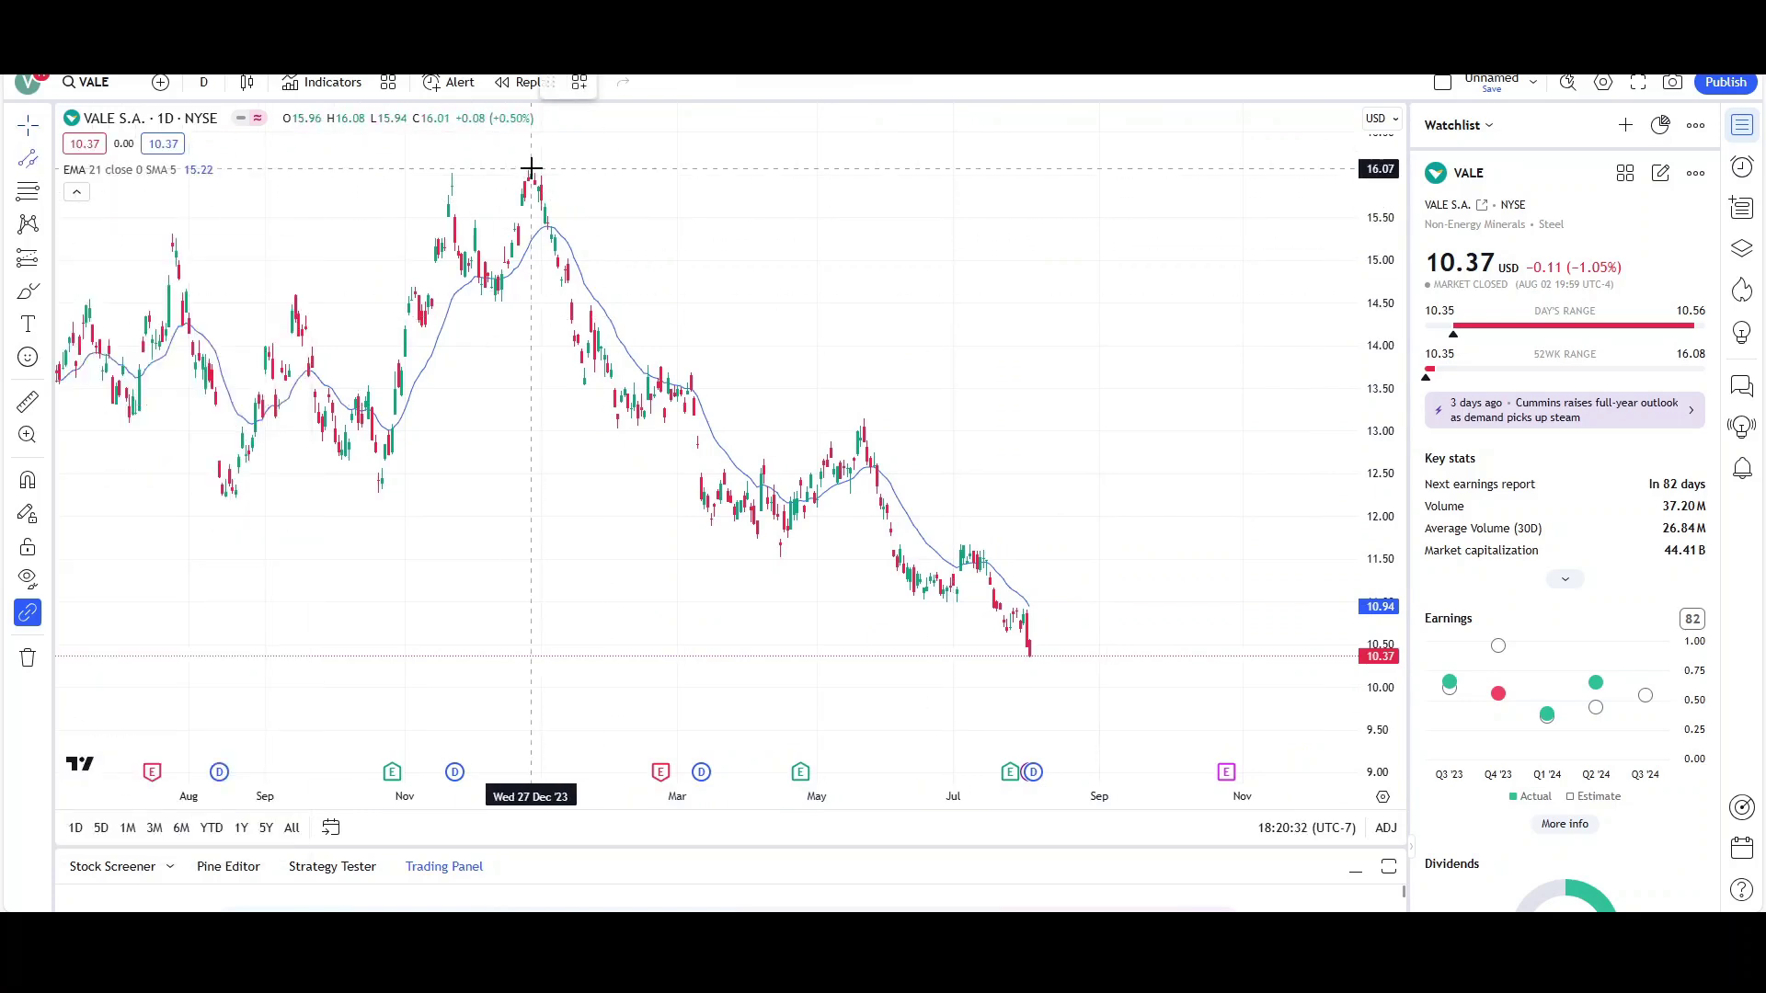
{"action": "left_click", "coordinate": [531, 168]}
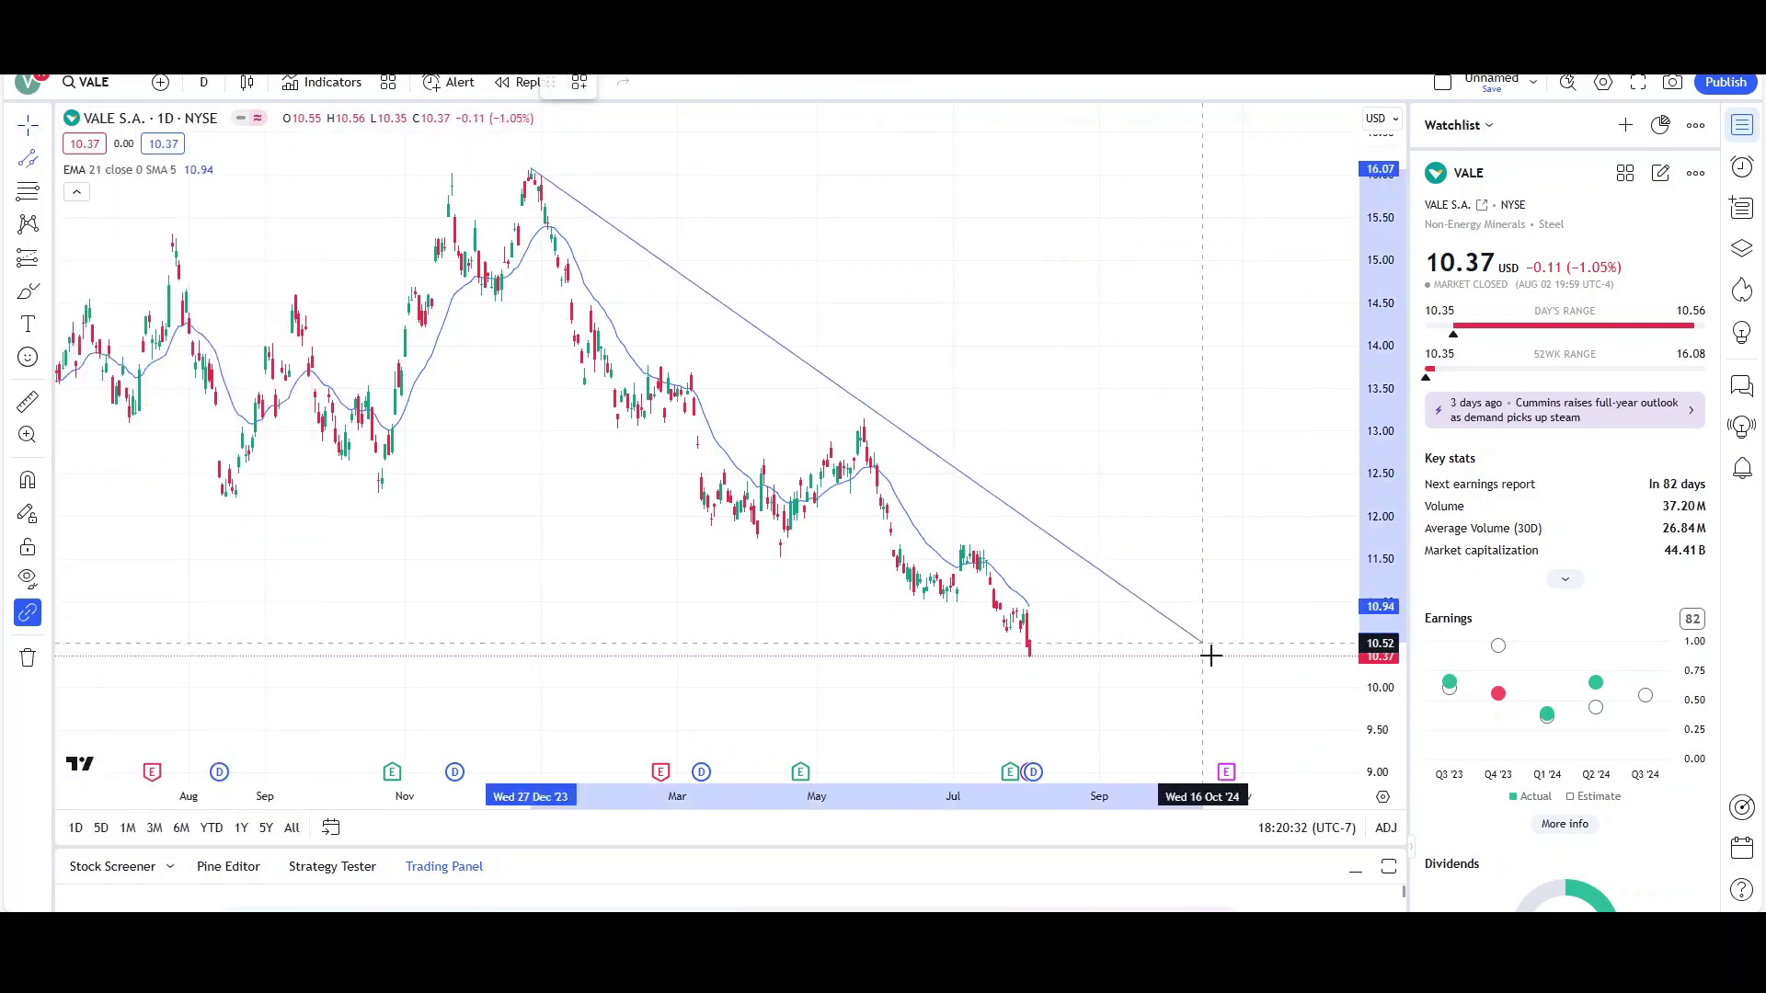
{"action": "left_click", "coordinate": [1225, 704]}
{"action": "left_click", "coordinate": [890, 648]}
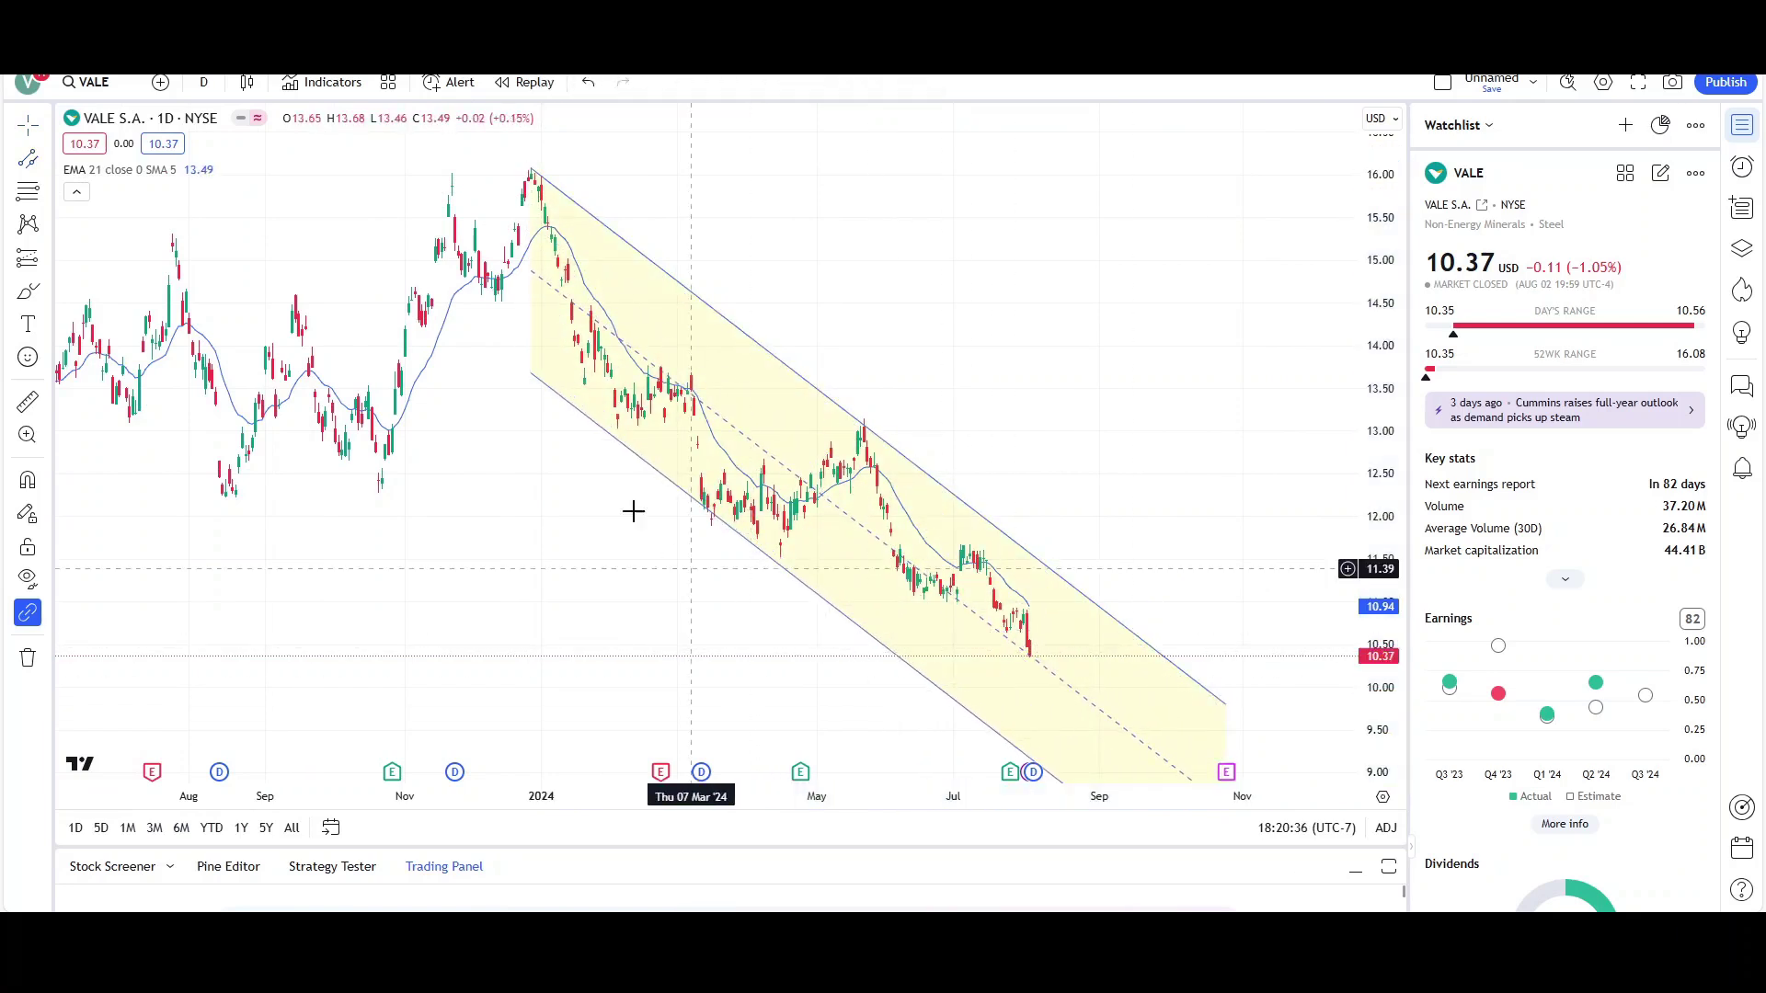
Circle the channel's lower edge around August 2024 with the brush and delete the circle
{"action": "left_click_drag", "start_coordinate": [1383, 471], "coordinate": [1387, 520]}
{"action": "left_click_drag", "start_coordinate": [1274, 519], "coordinate": [1225, 491]}
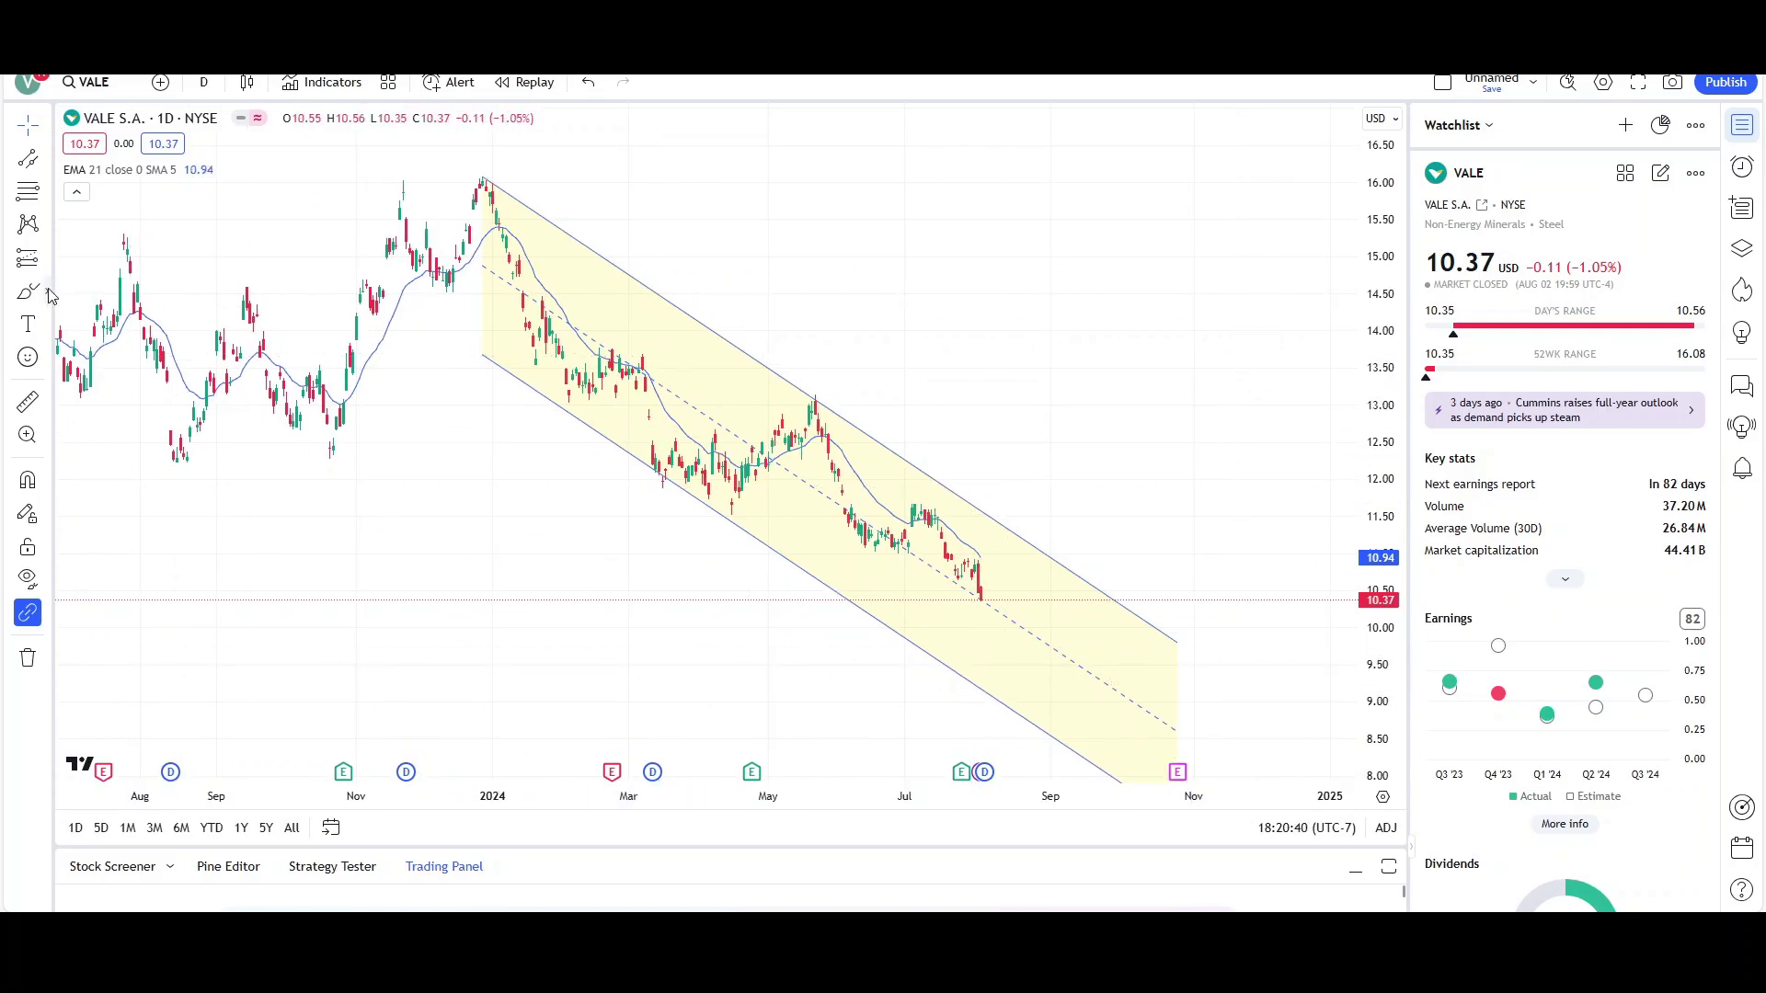
{"action": "mouse_move", "coordinate": [993, 661]}
{"action": "left_mouse_down"}
{"action": "mouse_move", "coordinate": [1033, 709]}
{"action": "mouse_move", "coordinate": [972, 663]}
{"action": "left_mouse_up"}
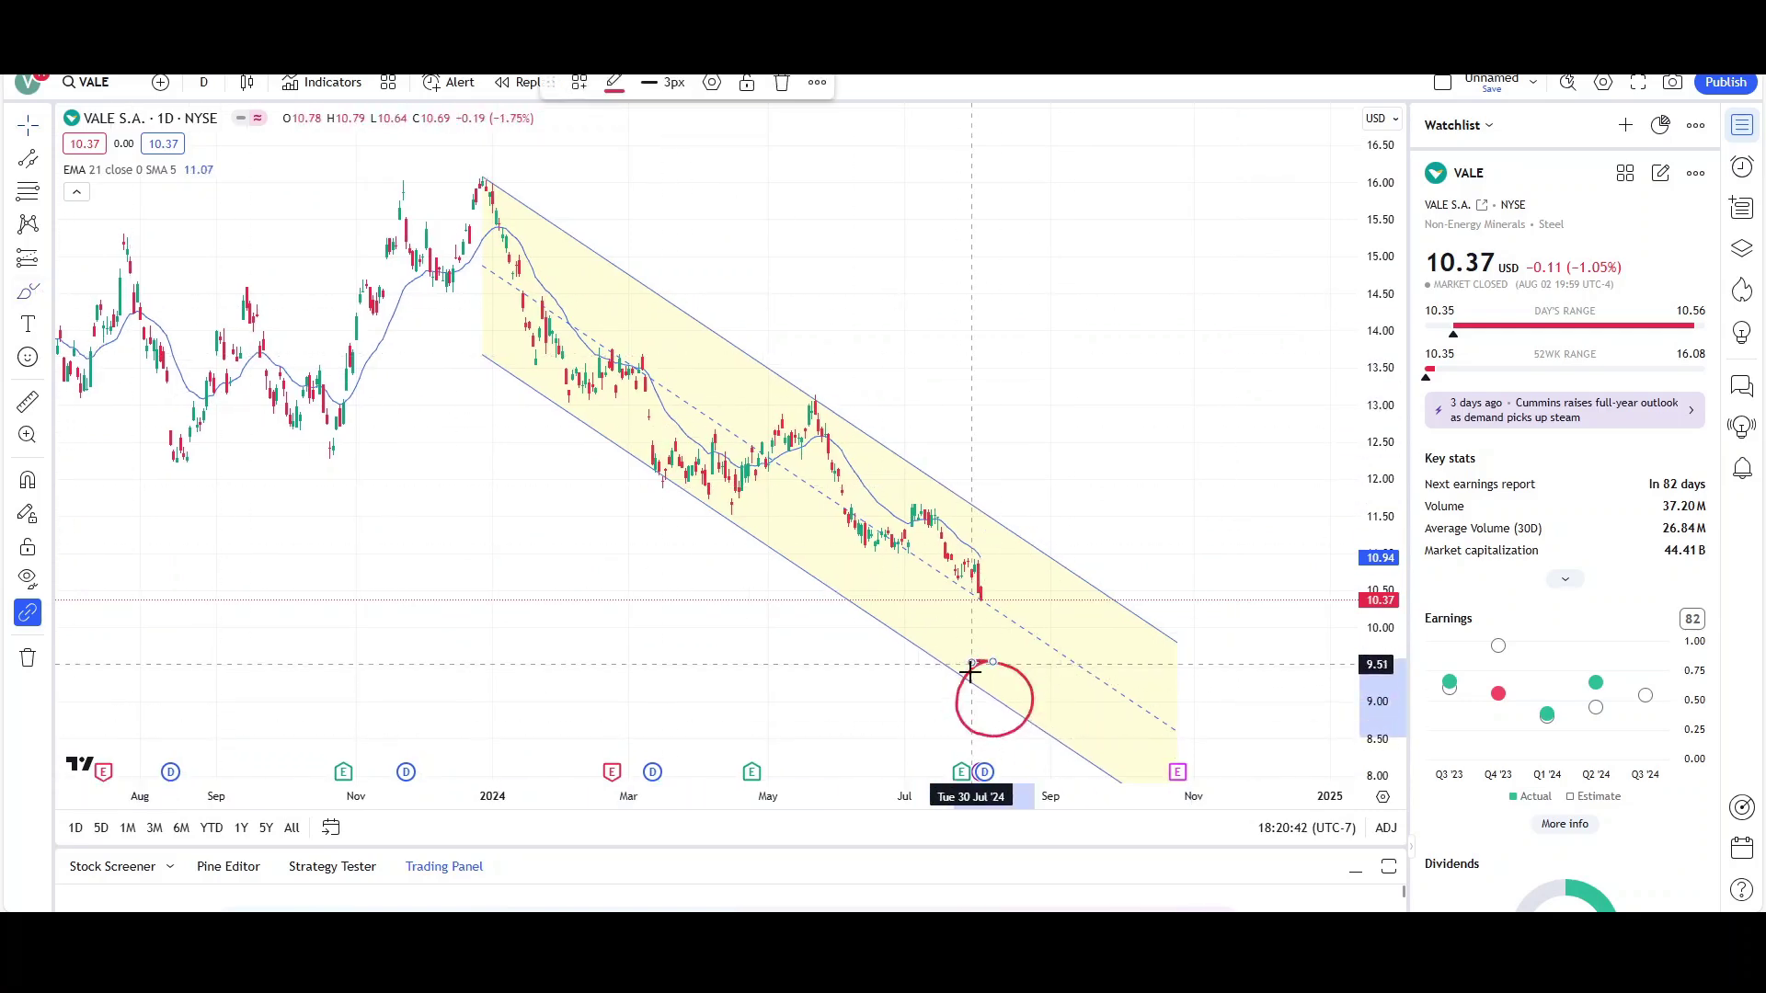
{"action": "left_click", "coordinate": [782, 82]}
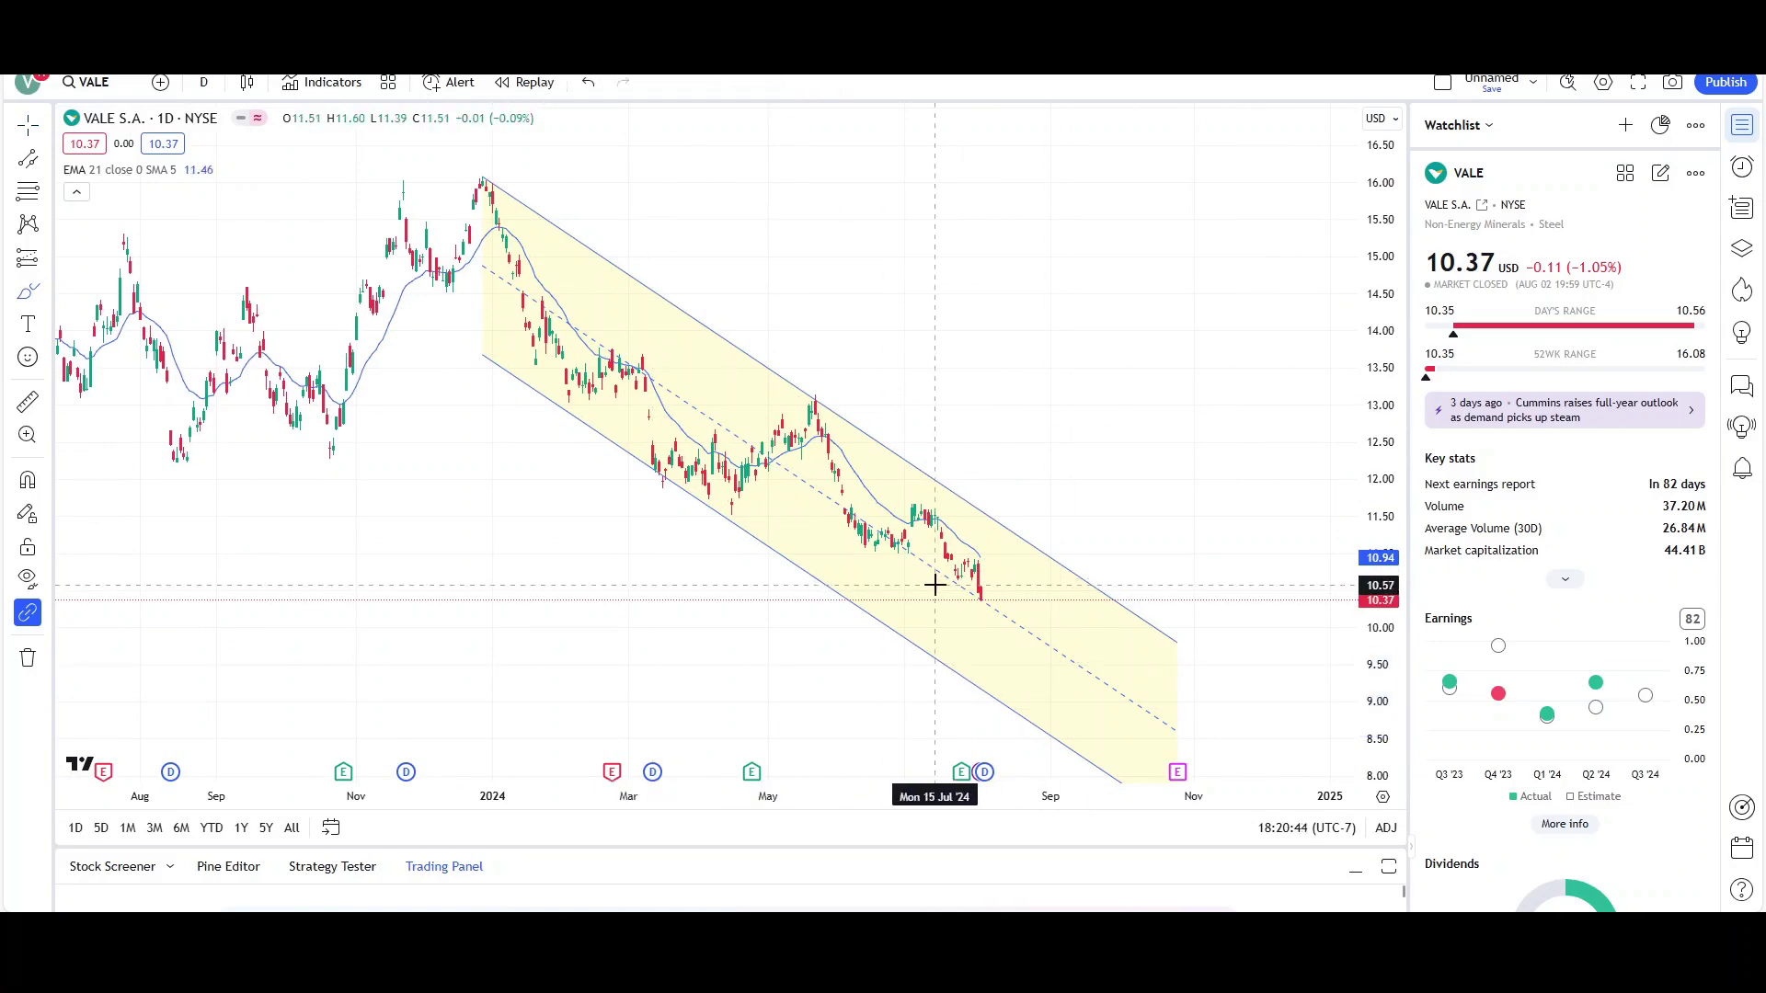
Draw a horizontal trend line at about 11.75 from 13 Dec 2023 to 21 Oct 2024, along the spring 2024 lows
{"action": "scroll", "coordinate": [607, 463], "scroll_direction": "down", "scroll_amount": 2}
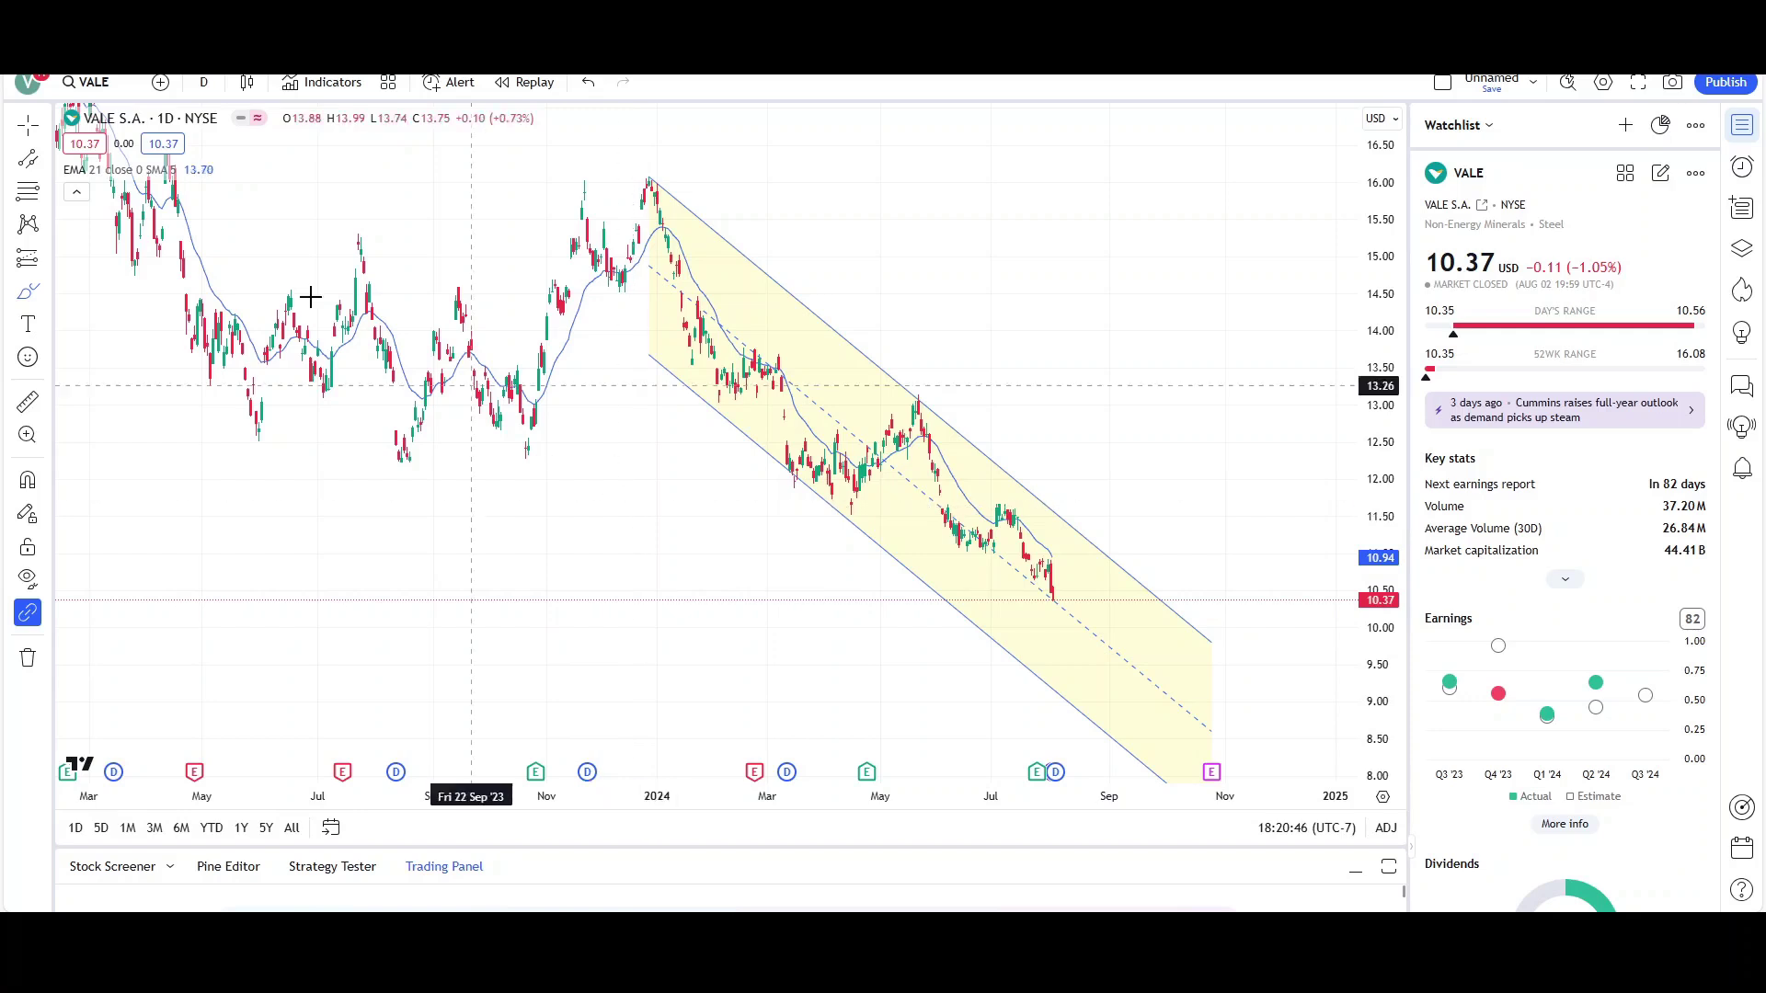
{"action": "left_click", "coordinate": [46, 159]}
{"action": "left_click", "coordinate": [92, 184]}
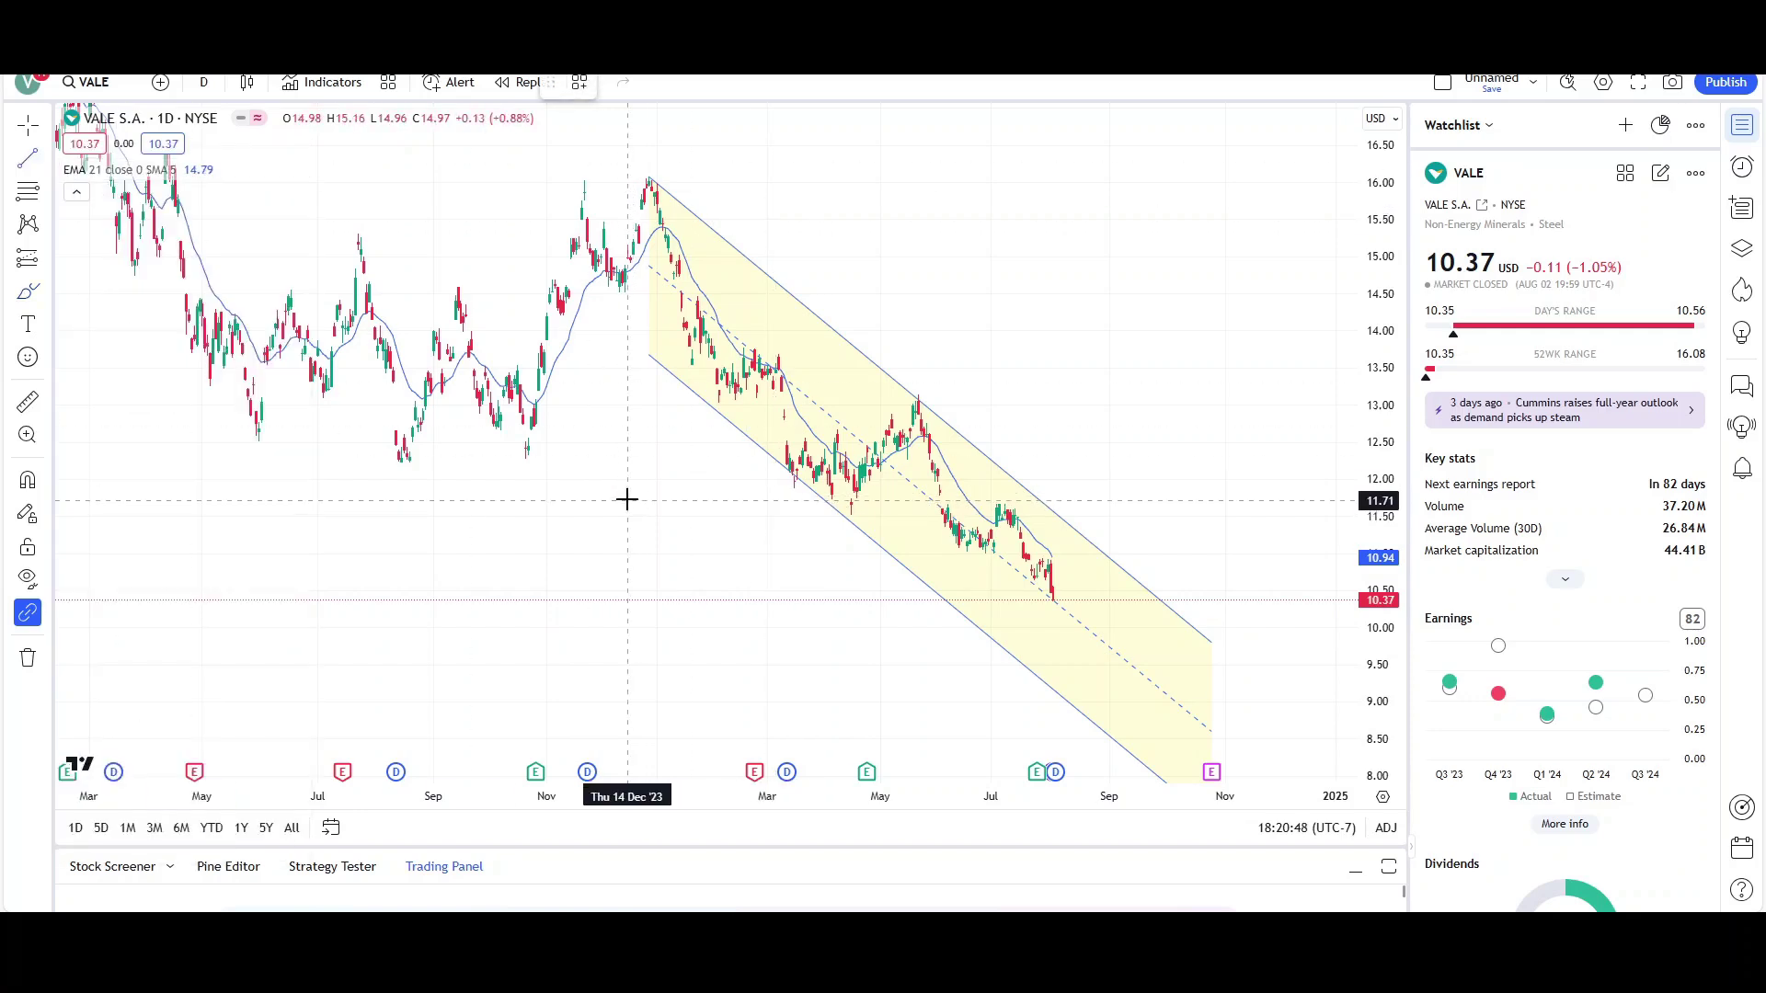
{"action": "left_click_drag", "start_coordinate": [635, 496], "coordinate": [1200, 497]}
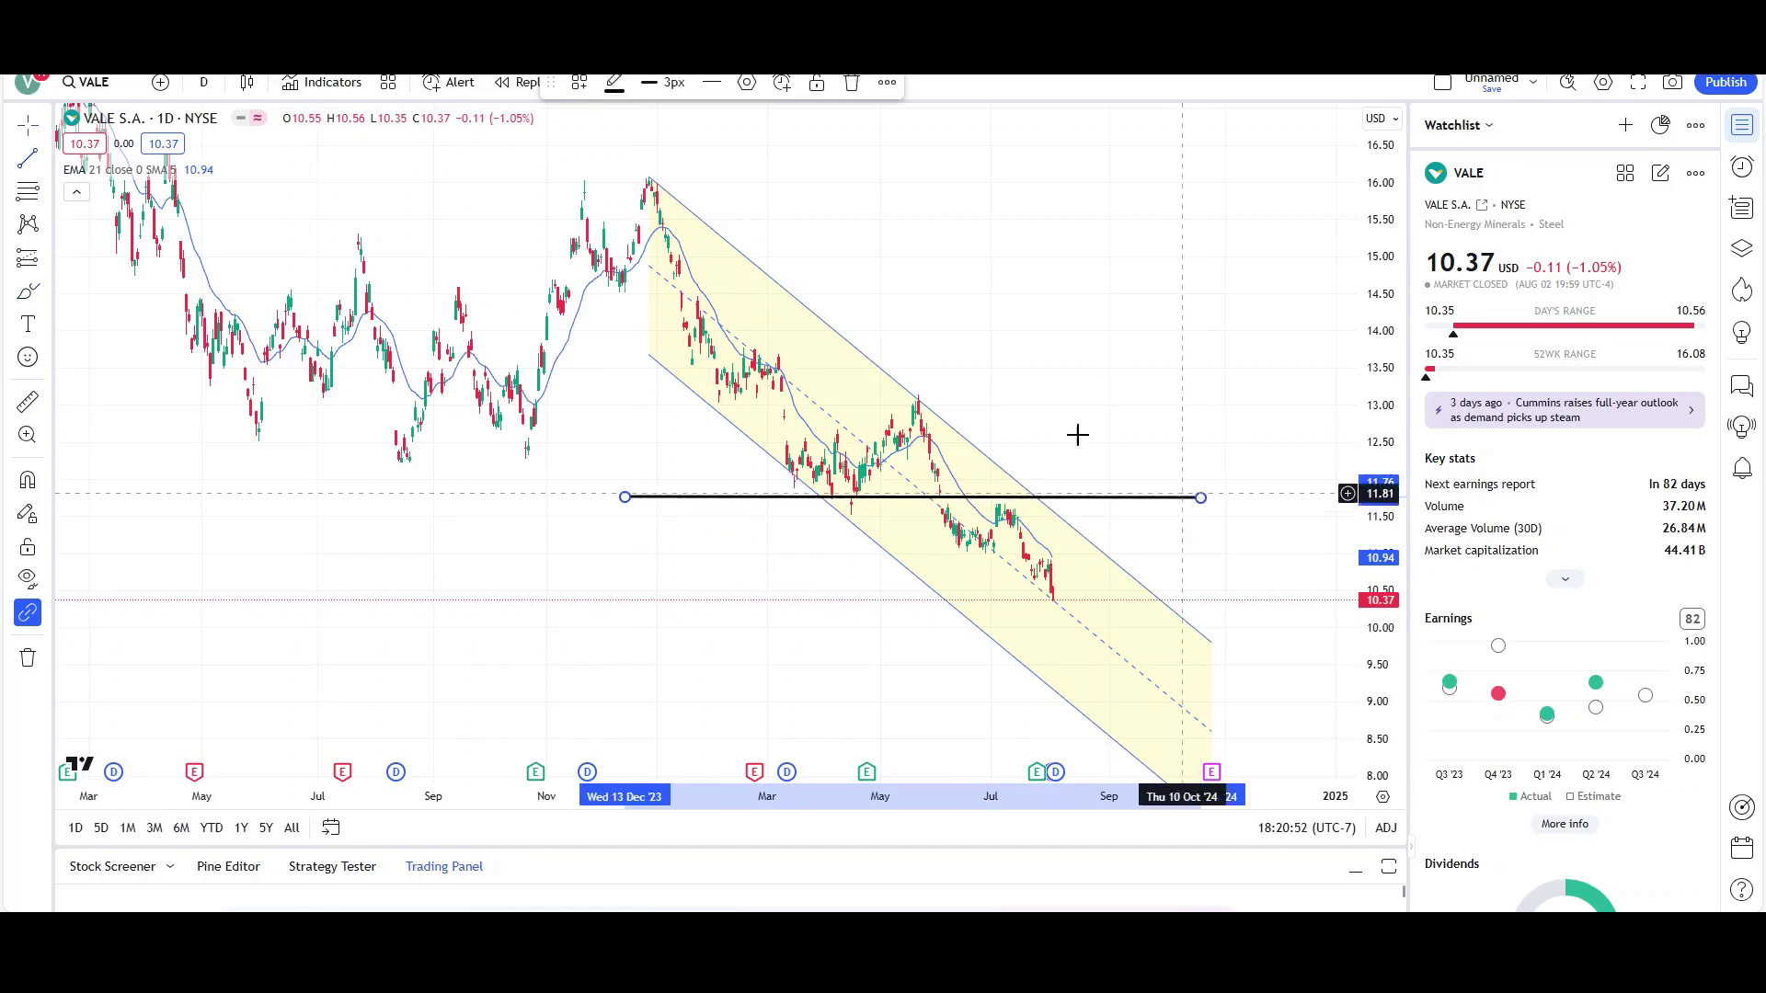
{"action": "left_click", "coordinate": [47, 160]}
{"action": "left_click", "coordinate": [47, 292]}
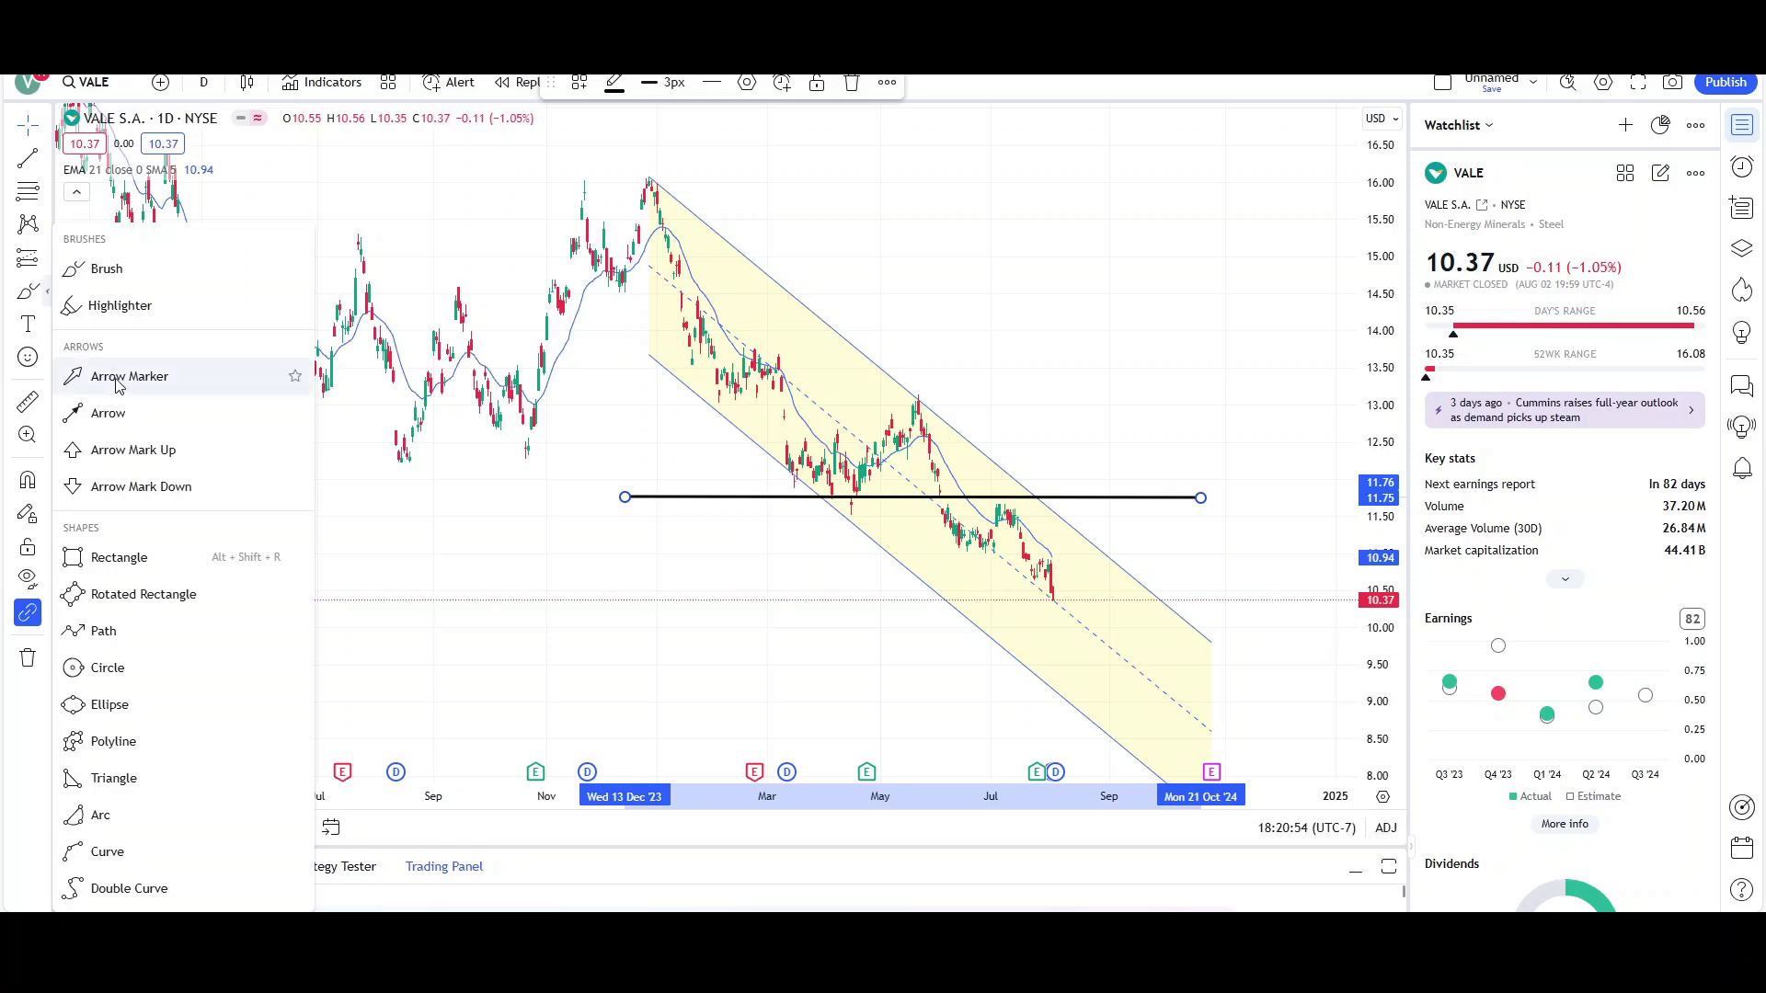
{"action": "left_click", "coordinate": [111, 375]}
{"action": "mouse_move", "coordinate": [592, 596]}
{"action": "left_mouse_down"}
{"action": "mouse_move", "coordinate": [617, 181]}
{"action": "mouse_move", "coordinate": [817, 475]}
{"action": "left_mouse_up"}
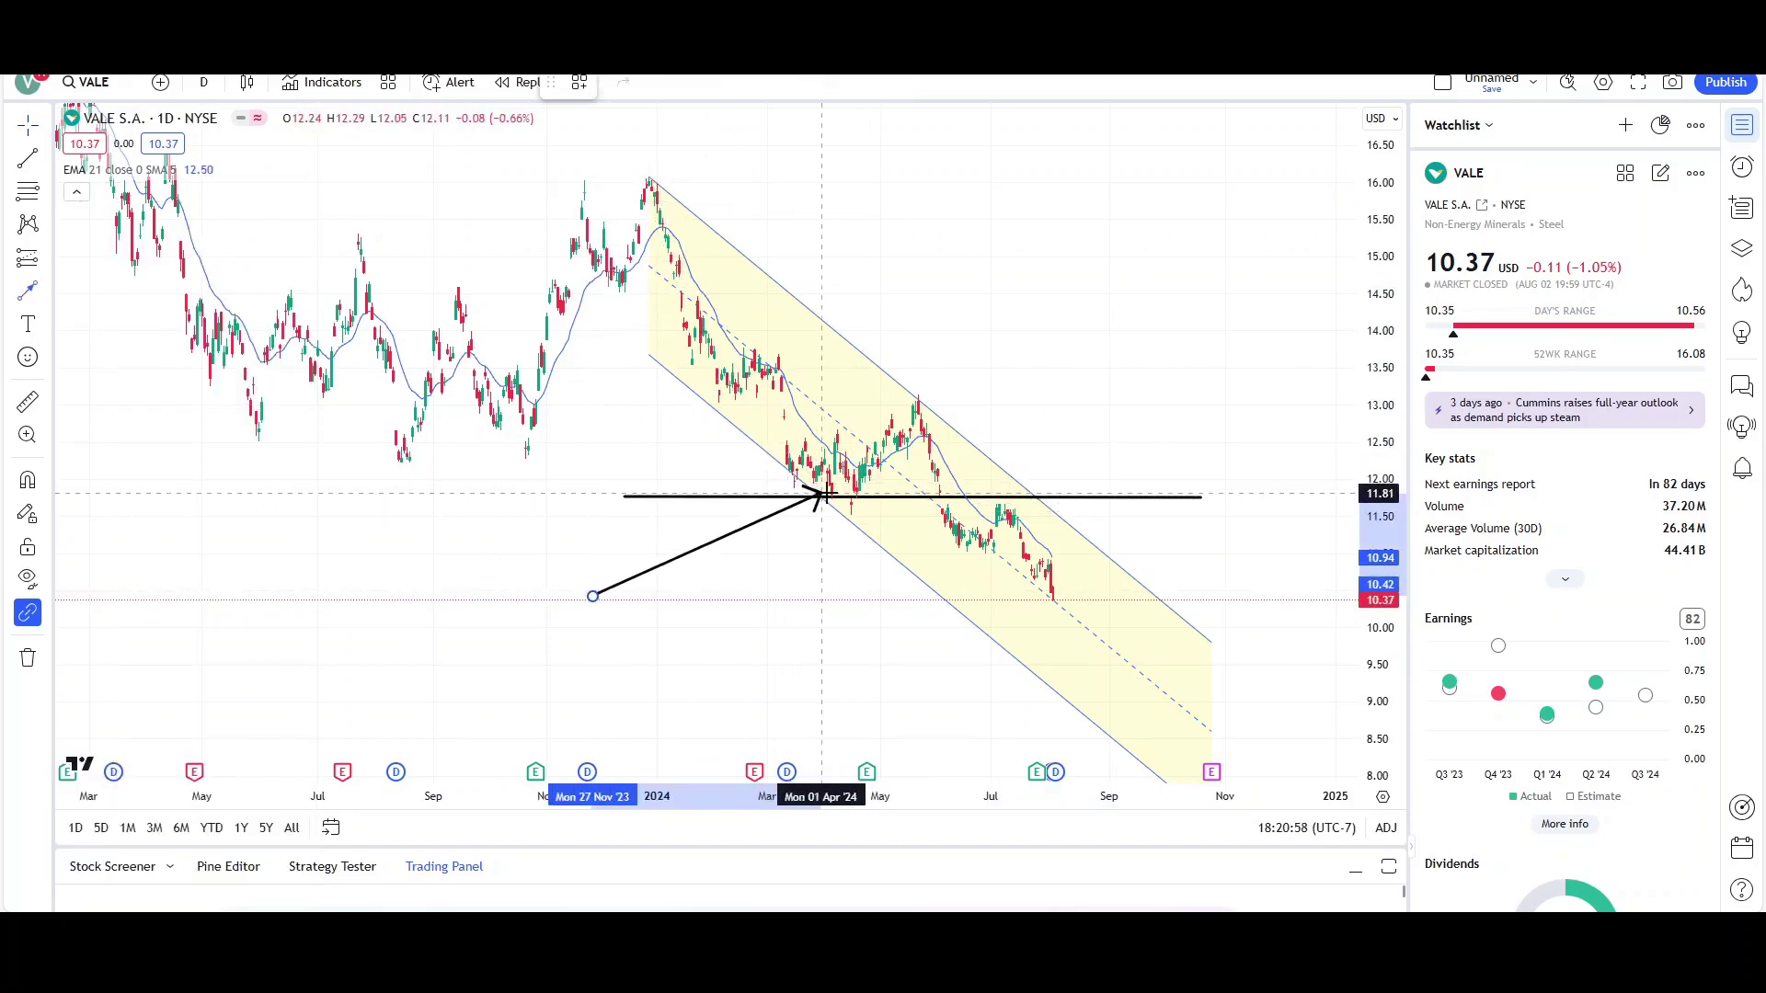
{"action": "mouse_move", "coordinate": [855, 502]}
{"action": "left_mouse_down"}
{"action": "mouse_move", "coordinate": [914, 423]}
{"action": "mouse_move", "coordinate": [785, 224]}
{"action": "mouse_move", "coordinate": [619, 174]}
{"action": "mouse_move", "coordinate": [892, 434]}
{"action": "mouse_move", "coordinate": [929, 424]}
{"action": "left_mouse_up"}
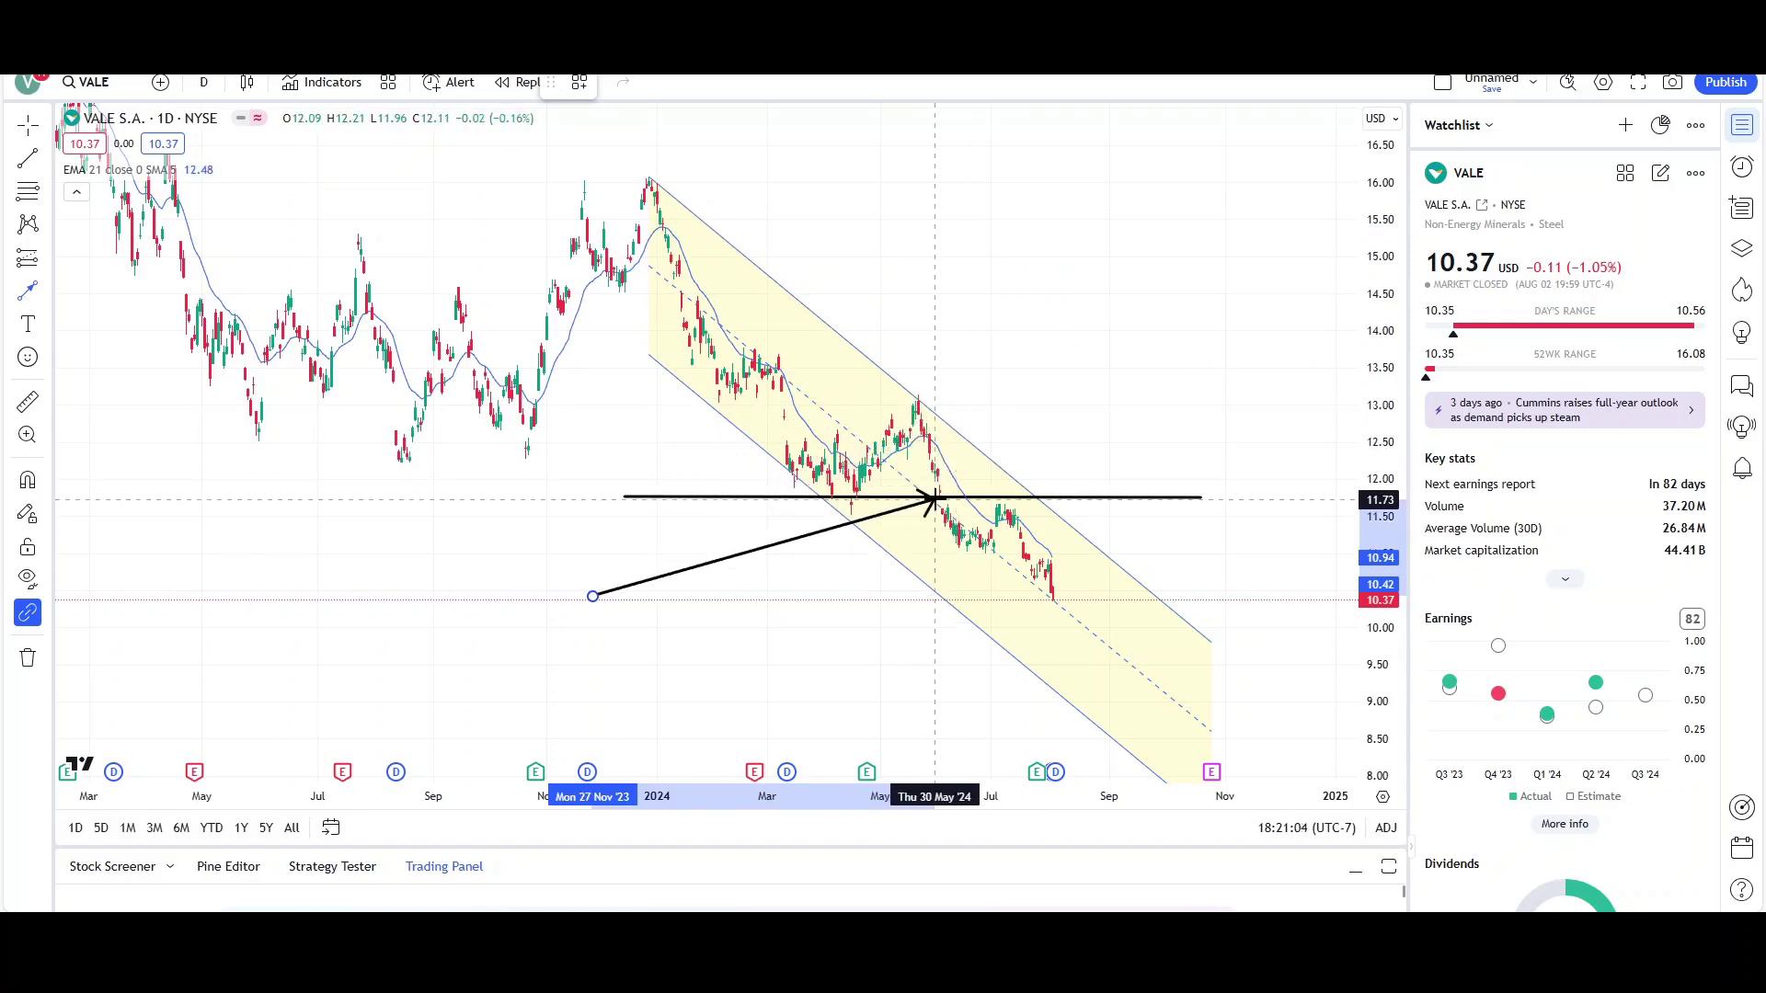
{"action": "scroll", "coordinate": [949, 521], "scroll_direction": "up", "scroll_amount": 8}
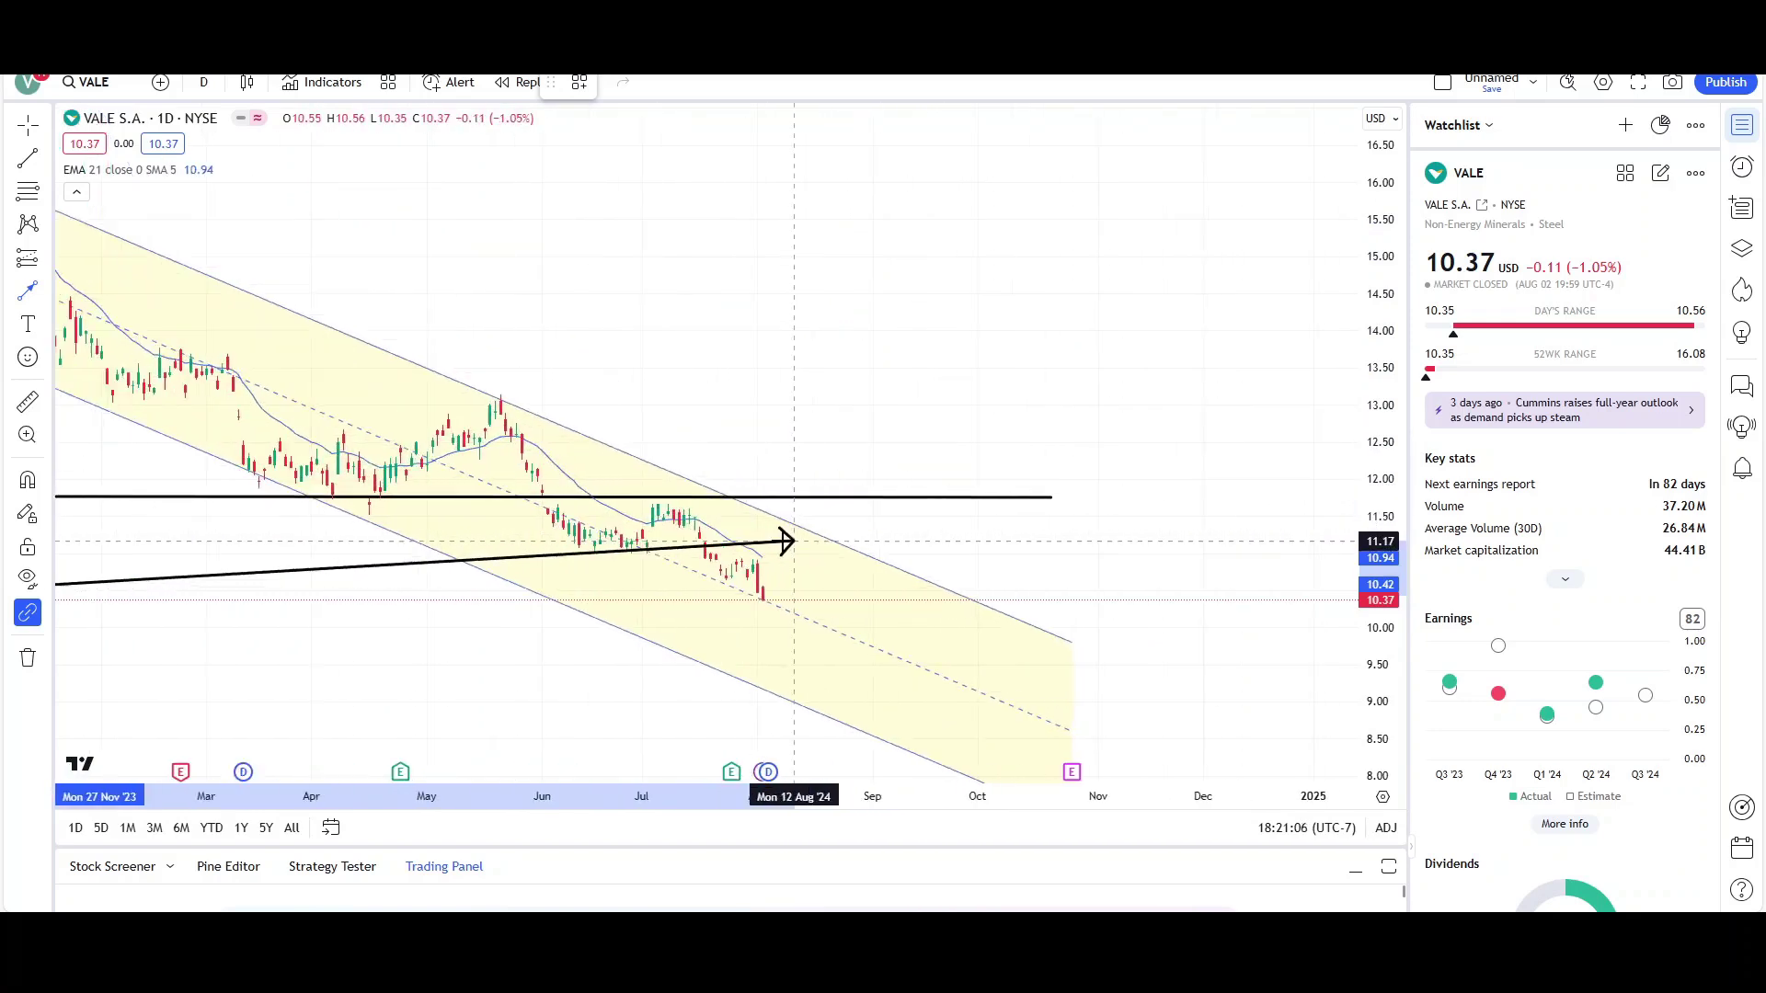
{"action": "mouse_move", "coordinate": [521, 570]}
{"action": "left_mouse_down"}
{"action": "mouse_move", "coordinate": [588, 509]}
{"action": "mouse_move", "coordinate": [692, 579]}
{"action": "mouse_move", "coordinate": [771, 594]}
{"action": "mouse_move", "coordinate": [800, 575]}
{"action": "mouse_move", "coordinate": [1035, 580]}
{"action": "mouse_move", "coordinate": [954, 518]}
{"action": "left_mouse_up"}
{"action": "scroll", "coordinate": [791, 579], "scroll_direction": "down", "scroll_amount": 5}
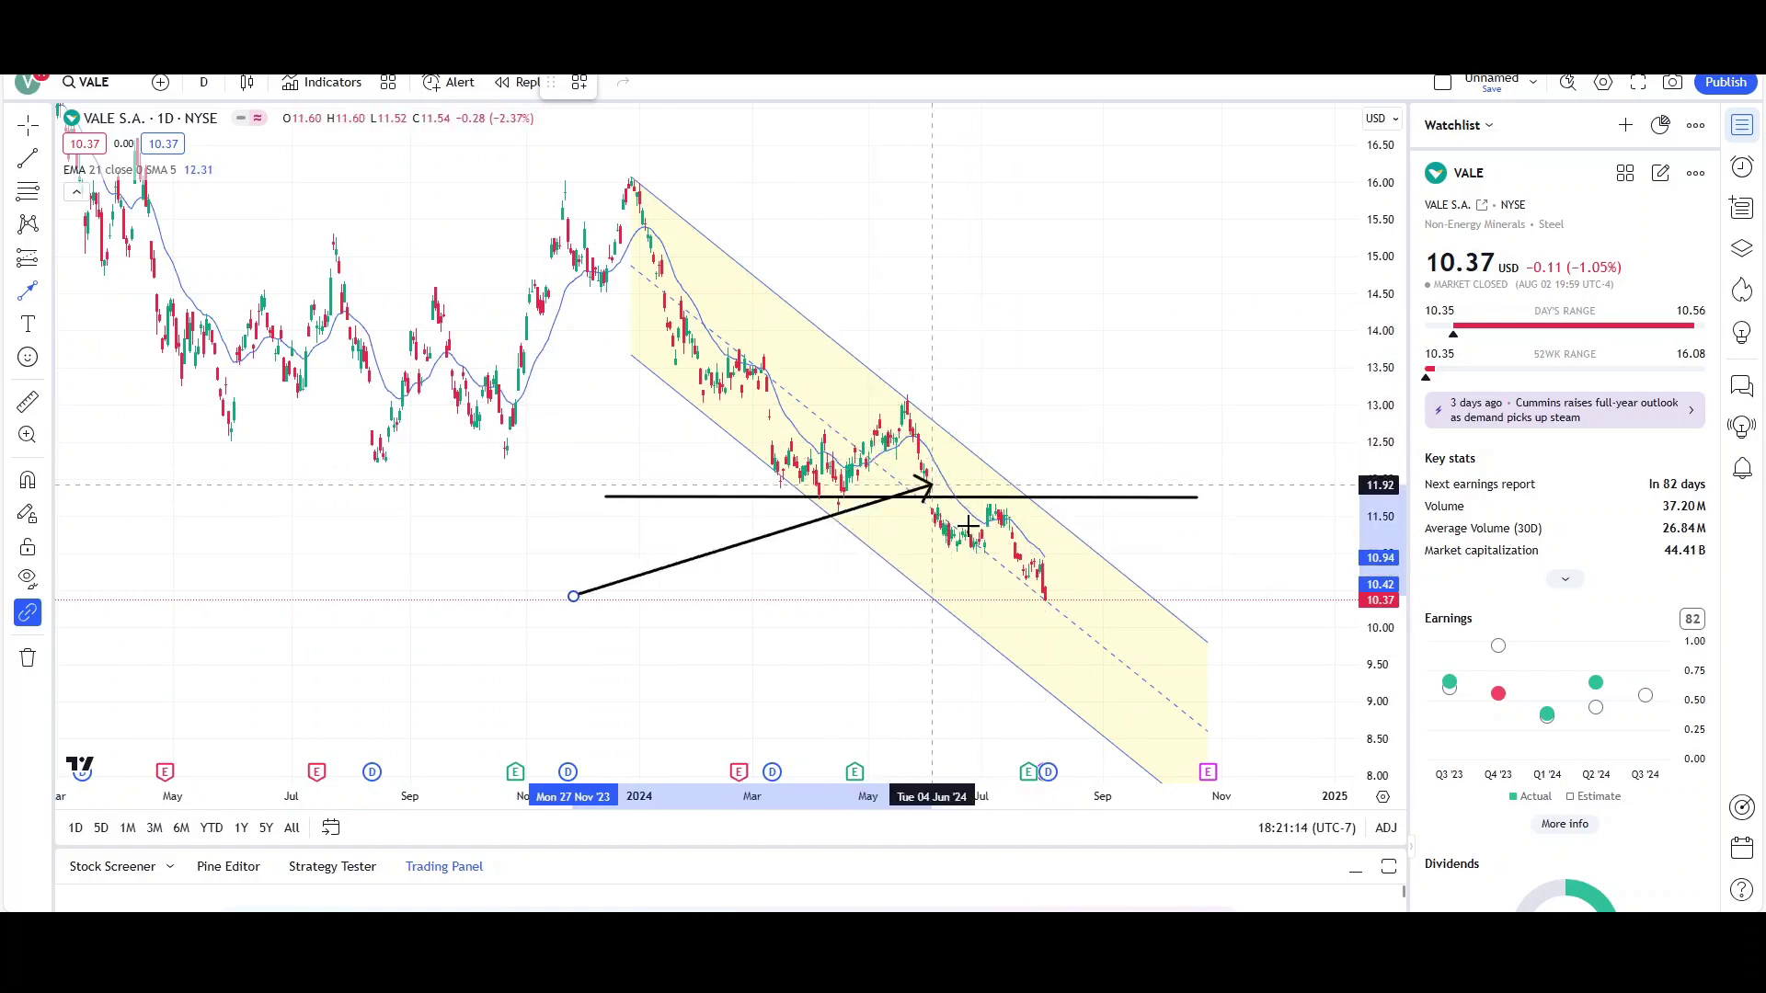
{"action": "key", "text": "Escape"}
Draw an arrow along the drop from the May 2024 peak and move it to the July high at about 11.64, ending at about 9.54
{"action": "scroll", "coordinate": [1050, 396], "scroll_direction": "down", "scroll_amount": 2}
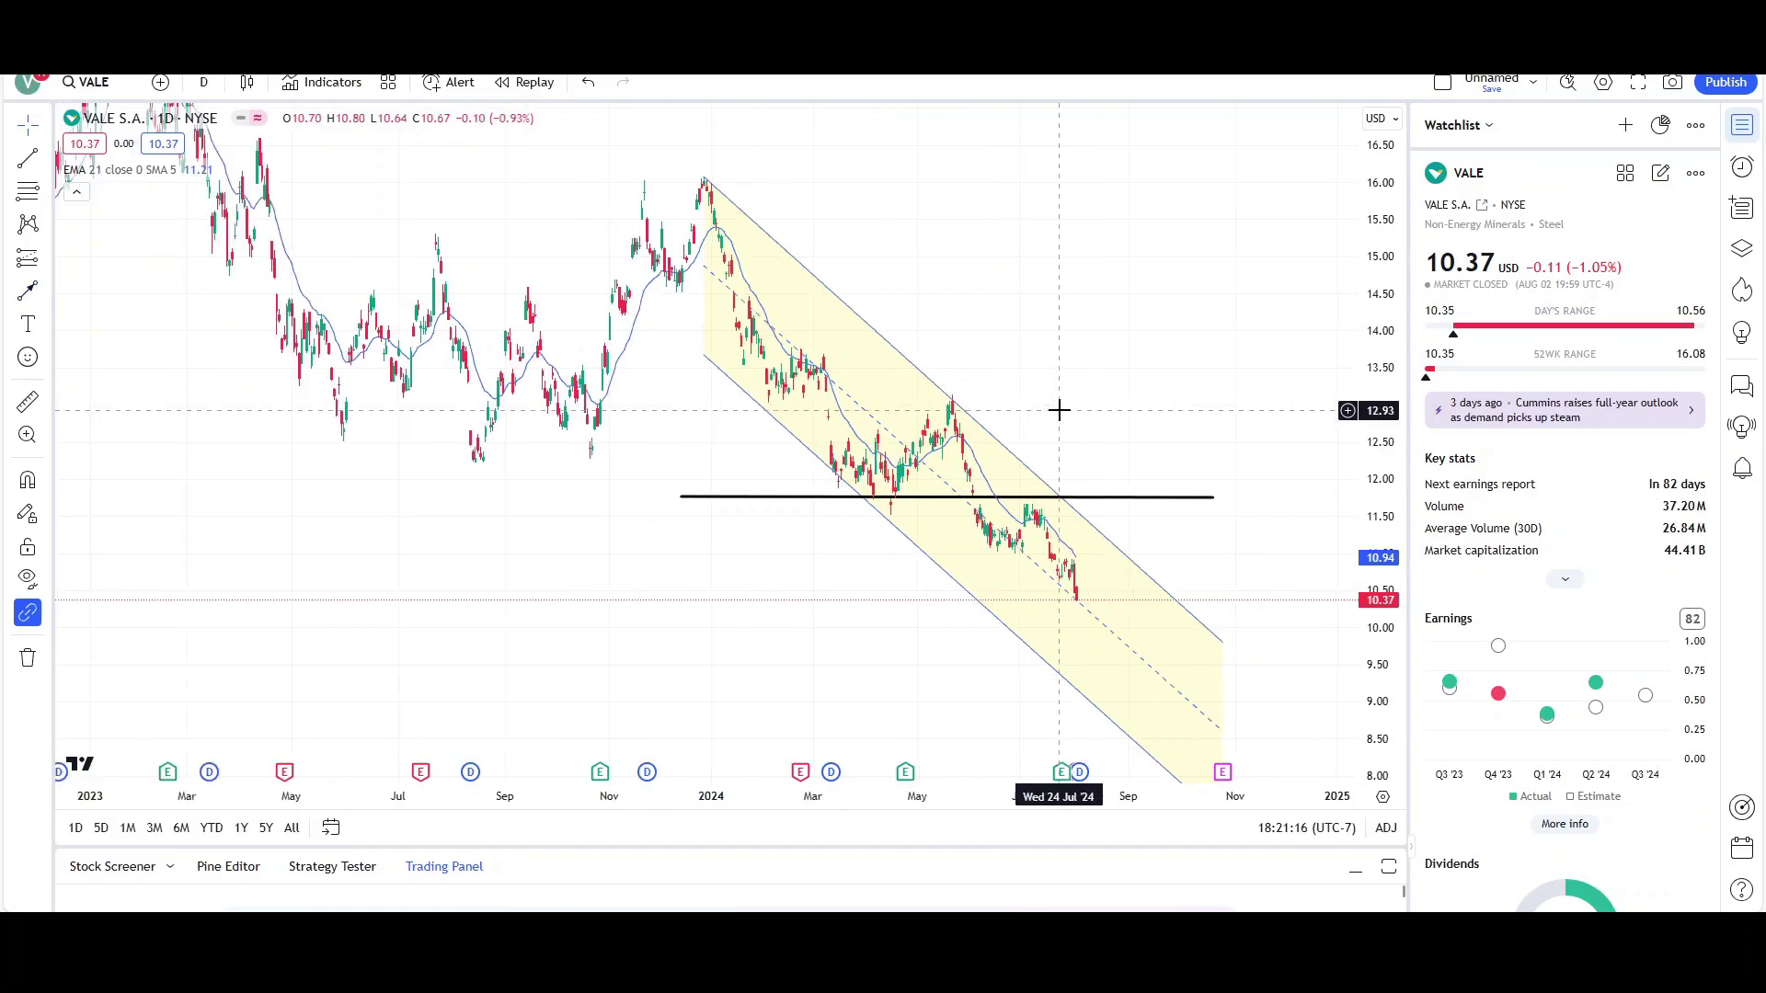
{"action": "left_click_drag", "start_coordinate": [1080, 403], "coordinate": [1042, 406]}
{"action": "scroll", "coordinate": [1090, 405], "scroll_direction": "down", "scroll_amount": 2}
{"action": "scroll", "coordinate": [1335, 371], "scroll_direction": "up", "scroll_amount": 1}
{"action": "scroll", "coordinate": [1287, 359], "scroll_direction": "up", "scroll_amount": 2}
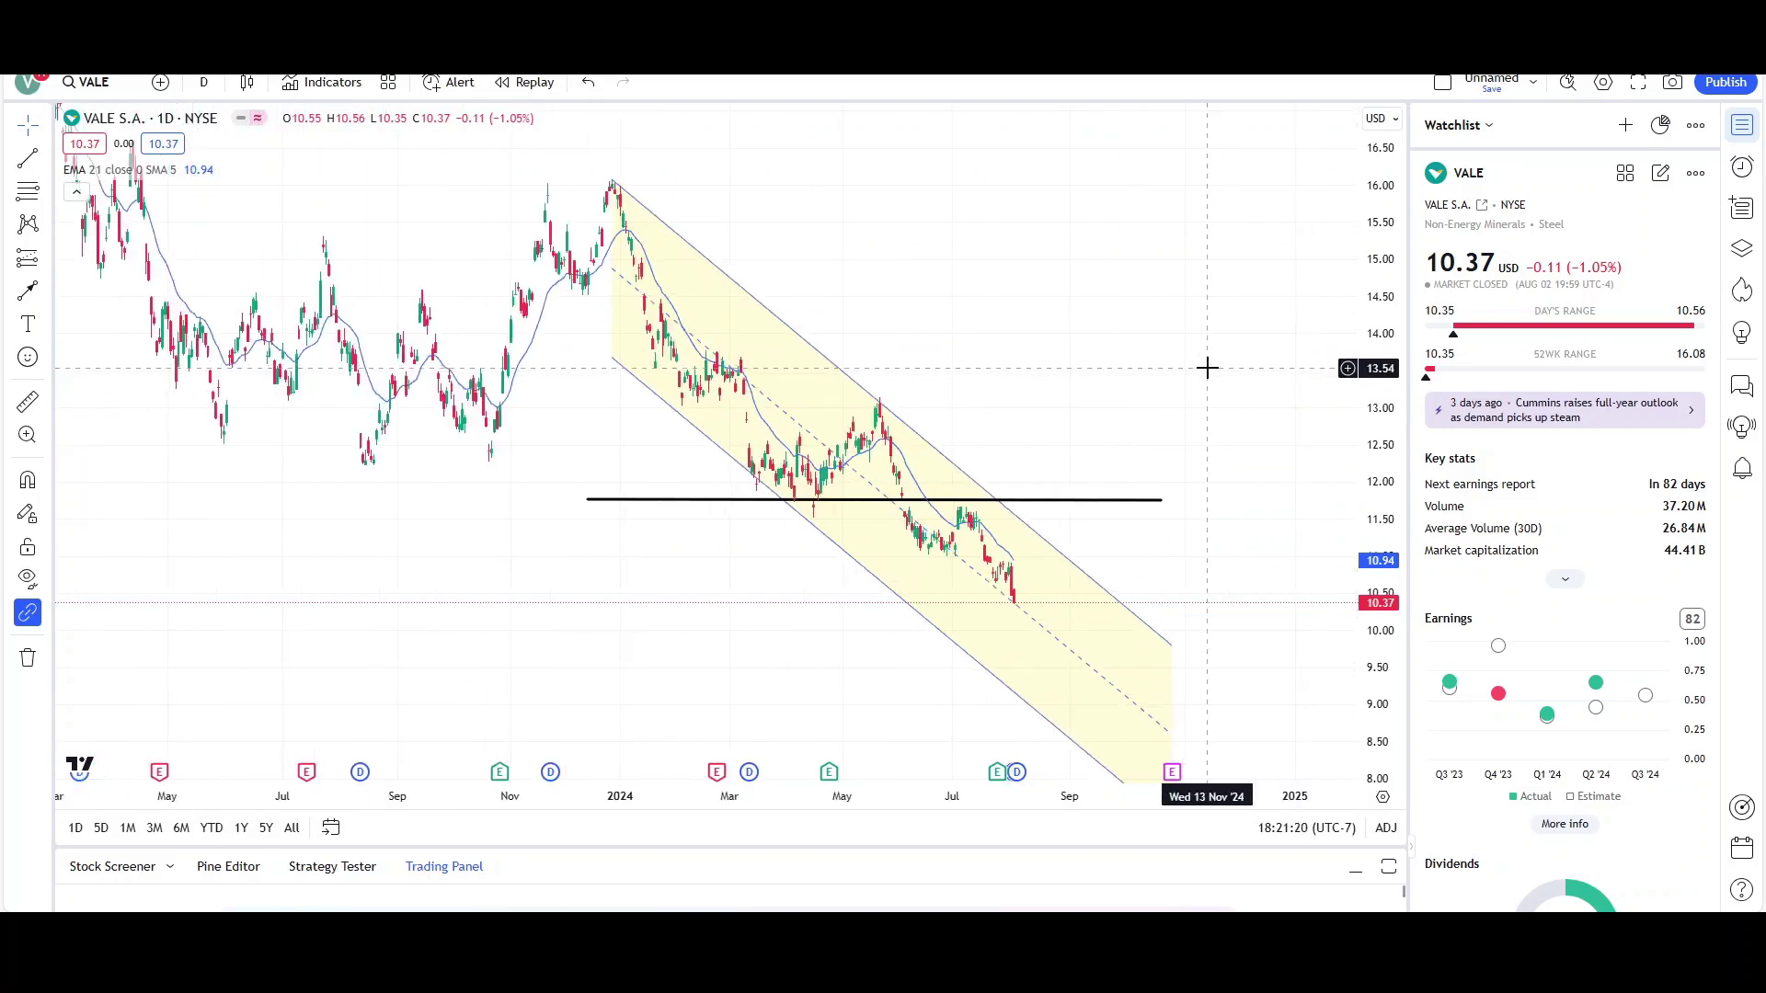
{"action": "left_click_drag", "start_coordinate": [1198, 380], "coordinate": [1100, 375]}
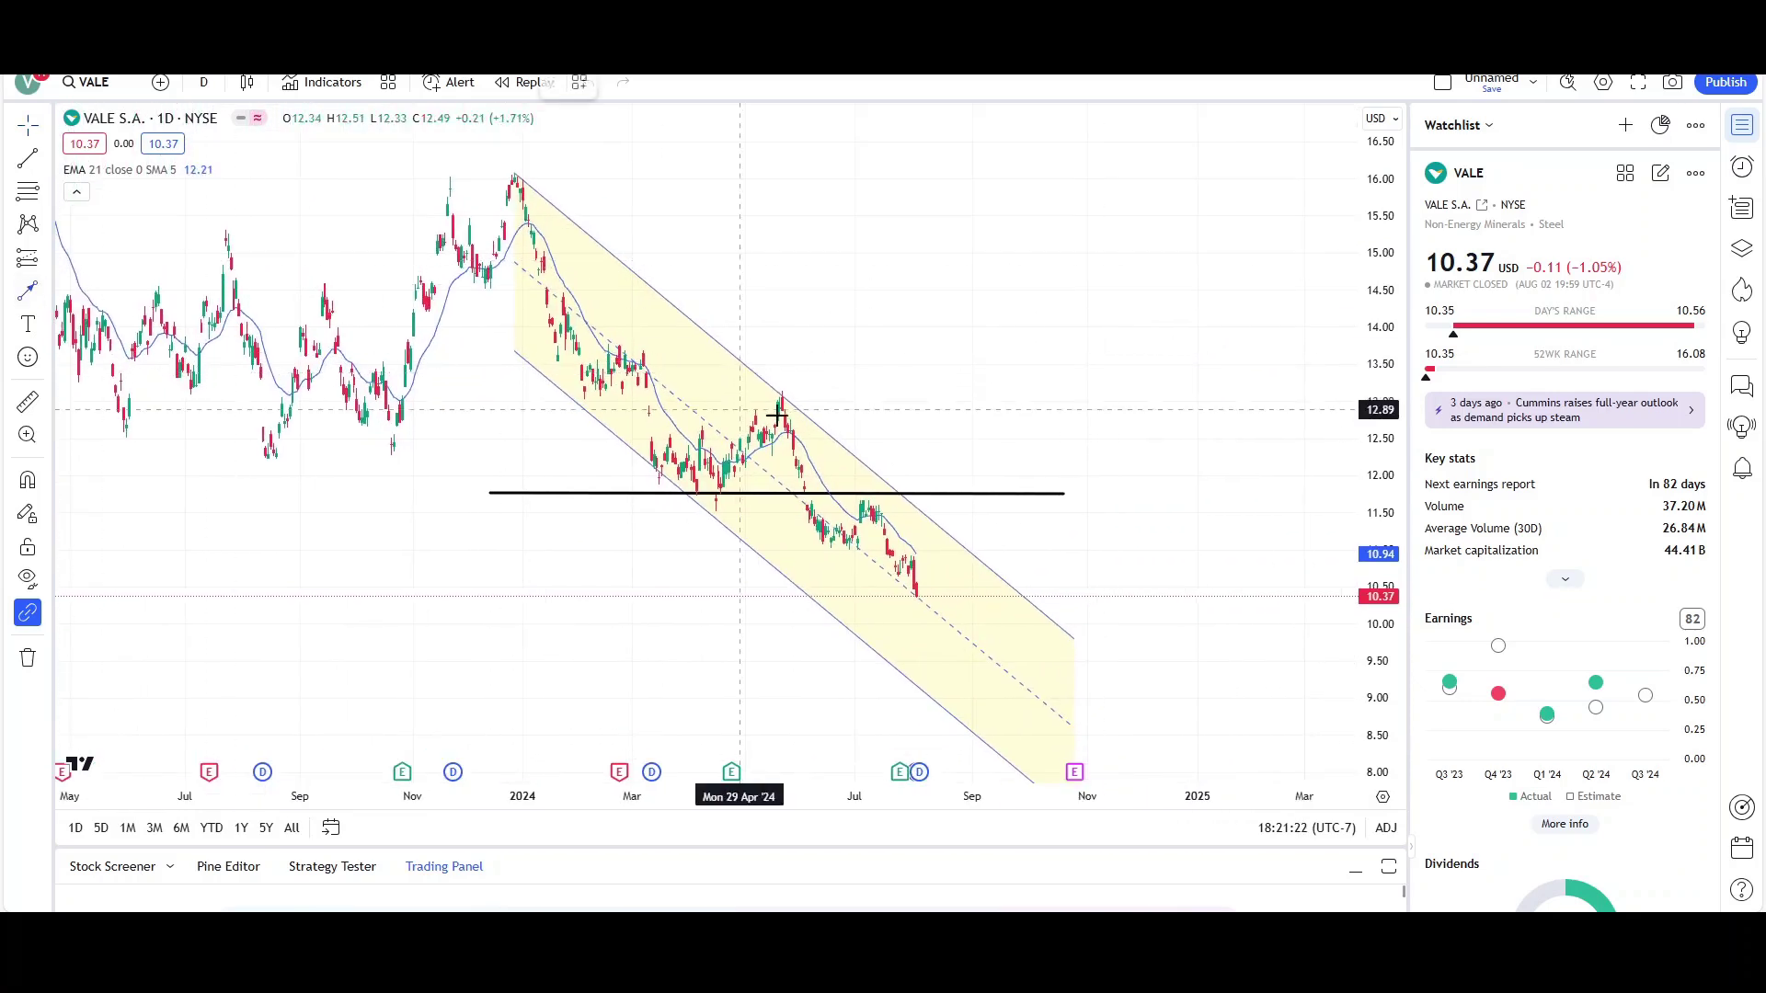
{"action": "left_click_drag", "start_coordinate": [784, 395], "coordinate": [835, 546]}
{"action": "left_click_drag", "start_coordinate": [809, 474], "coordinate": [891, 586]}
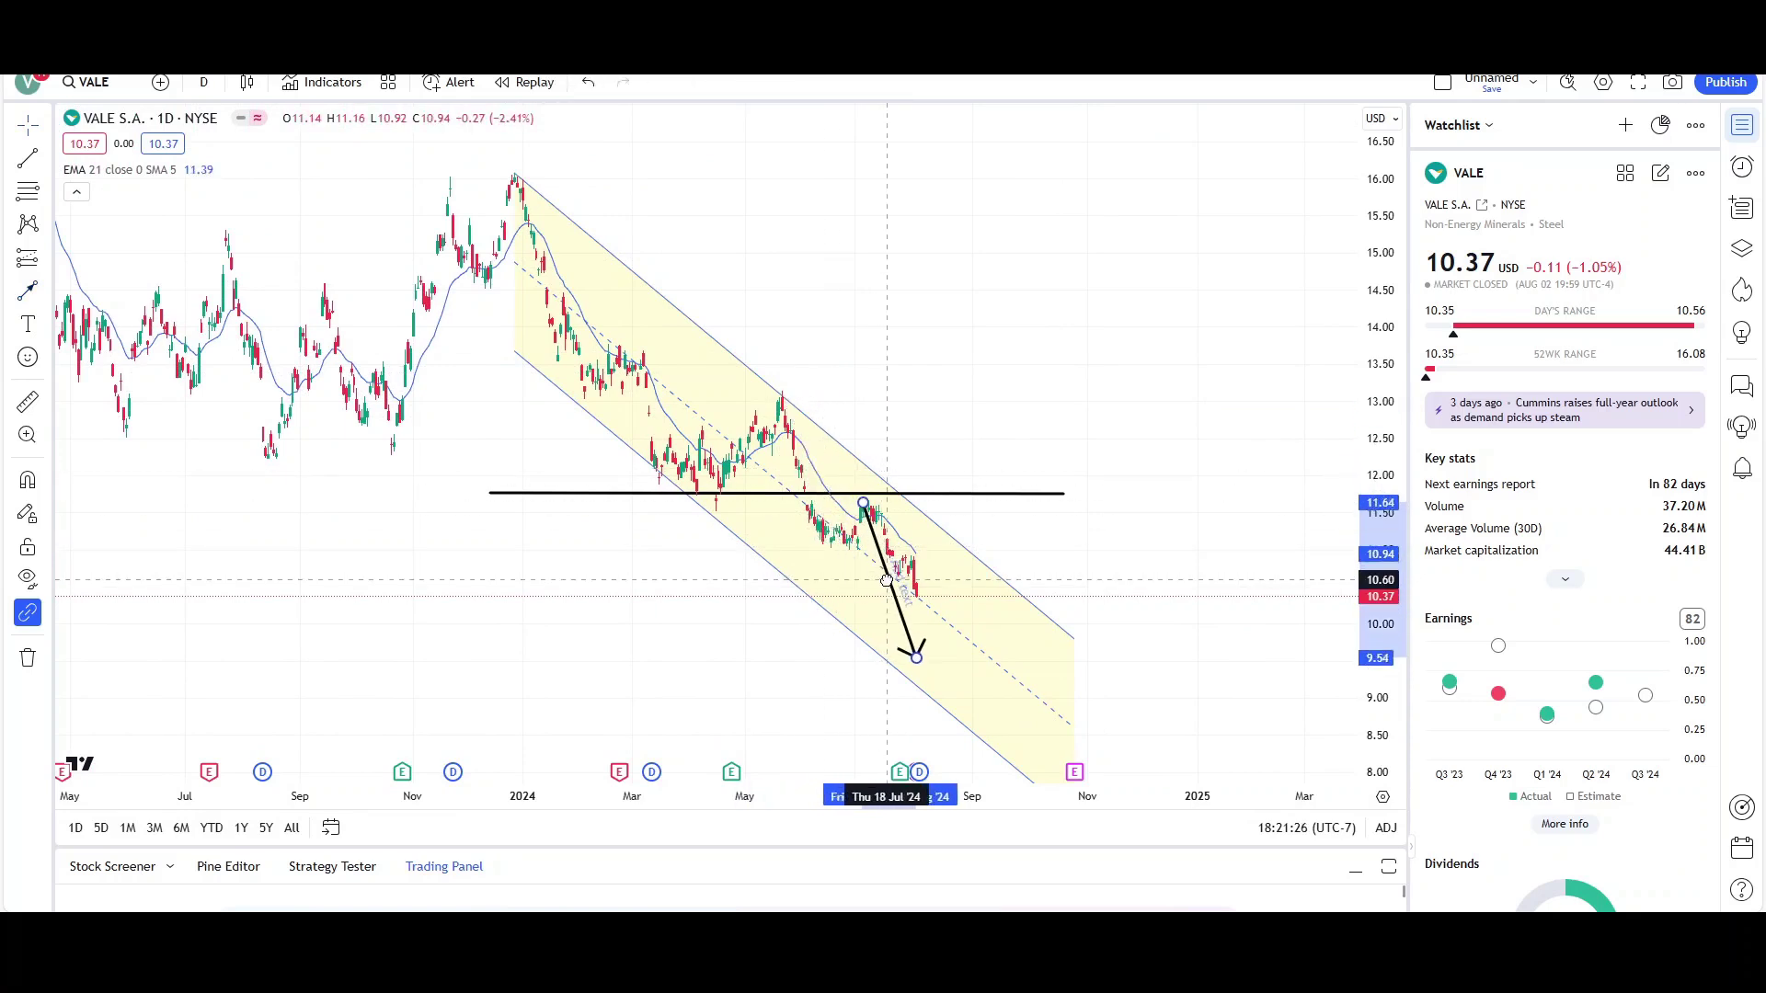
{"action": "left_click", "coordinate": [788, 633]}
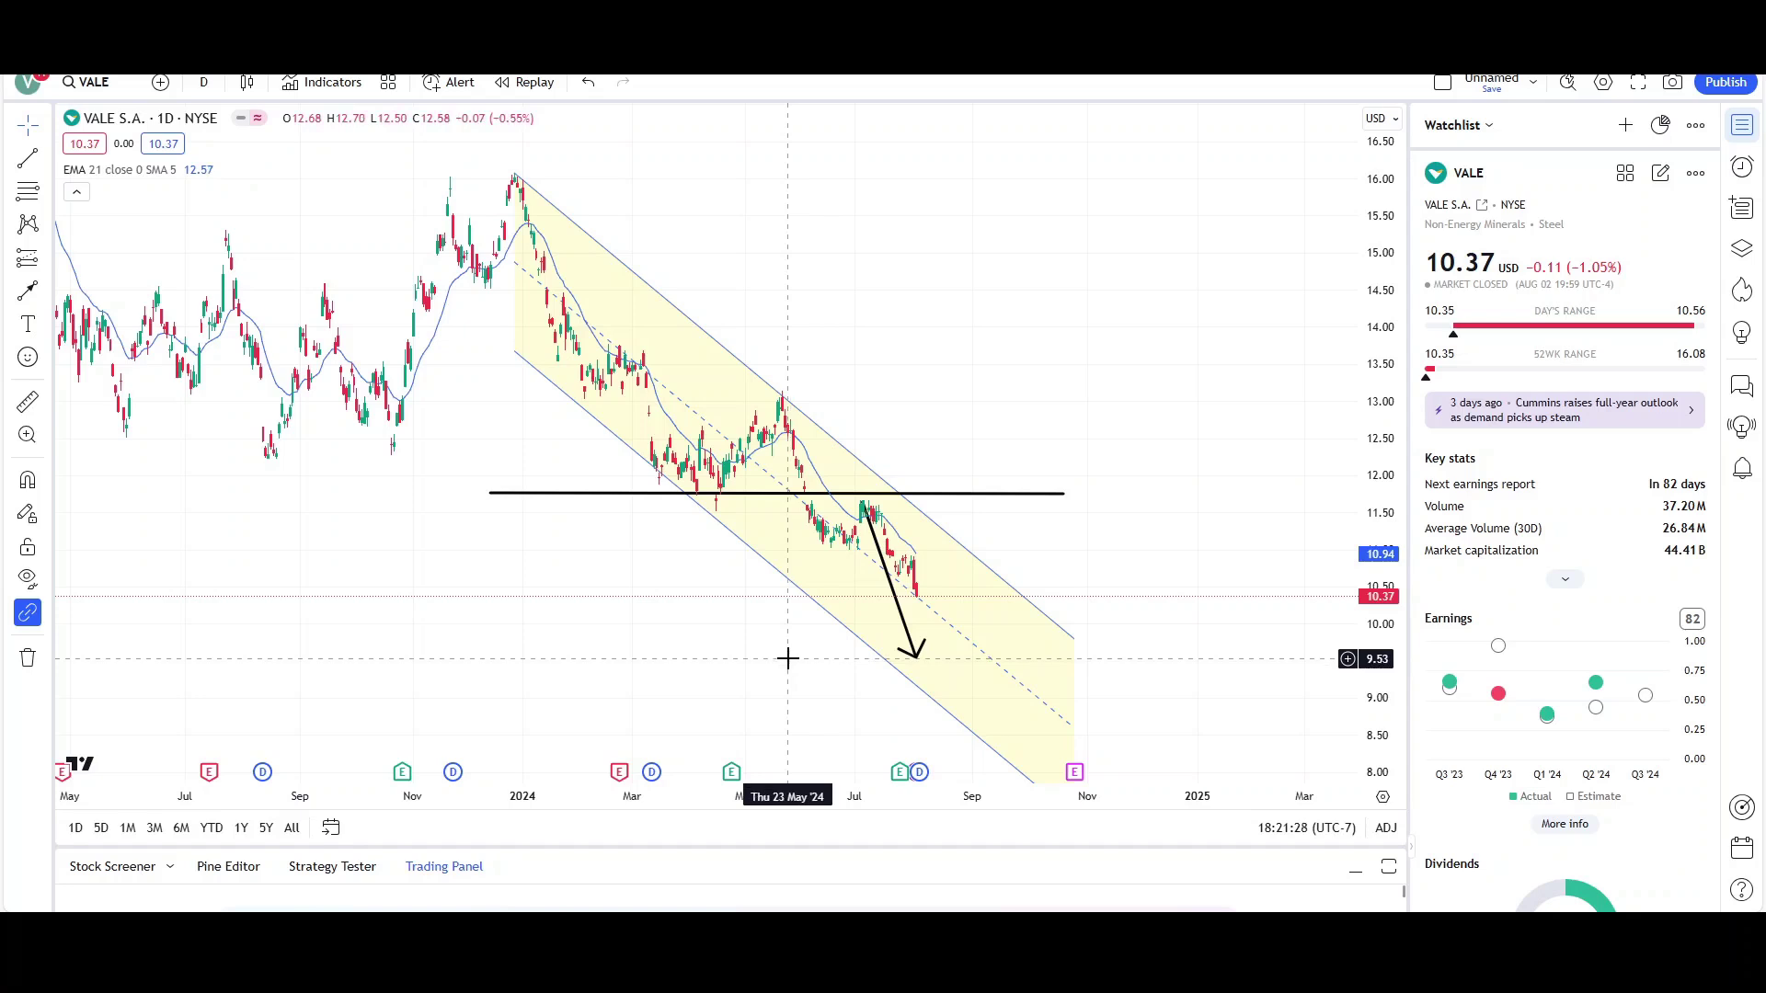
Add a full-width horizontal line at about 9.52, level with the arrow's tip
{"action": "left_click", "coordinate": [46, 158]}
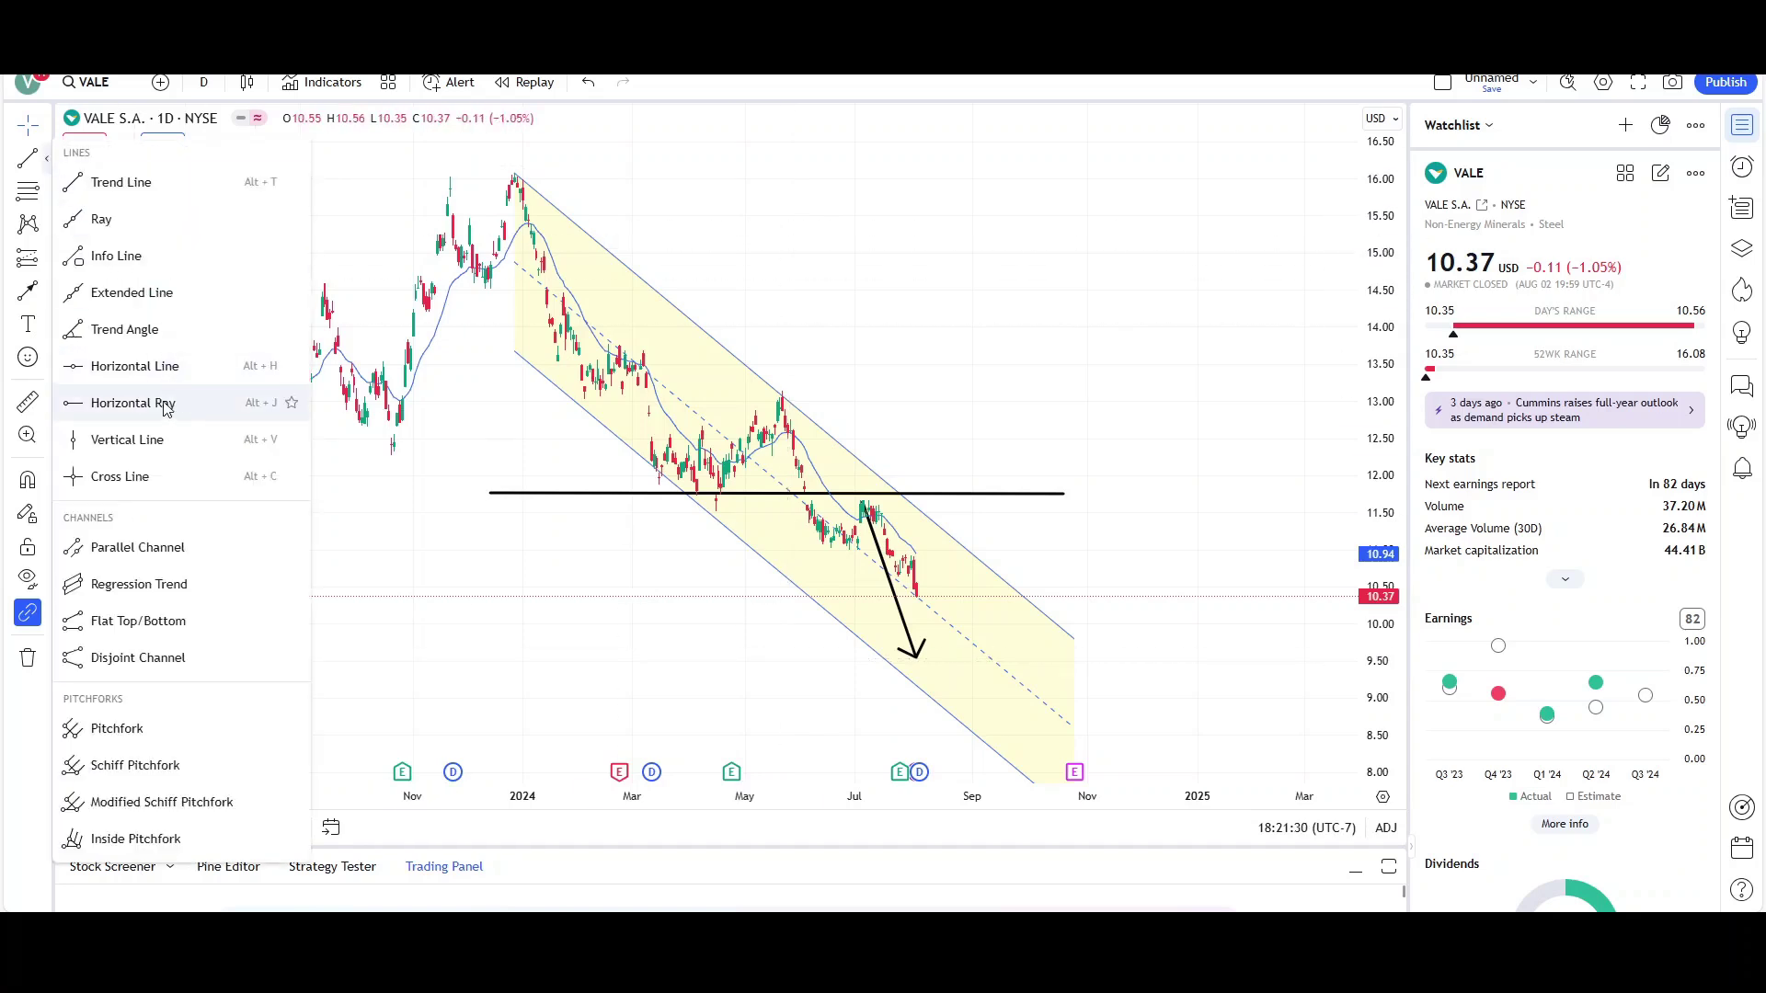
{"action": "left_click", "coordinate": [138, 366]}
{"action": "left_click", "coordinate": [690, 659]}
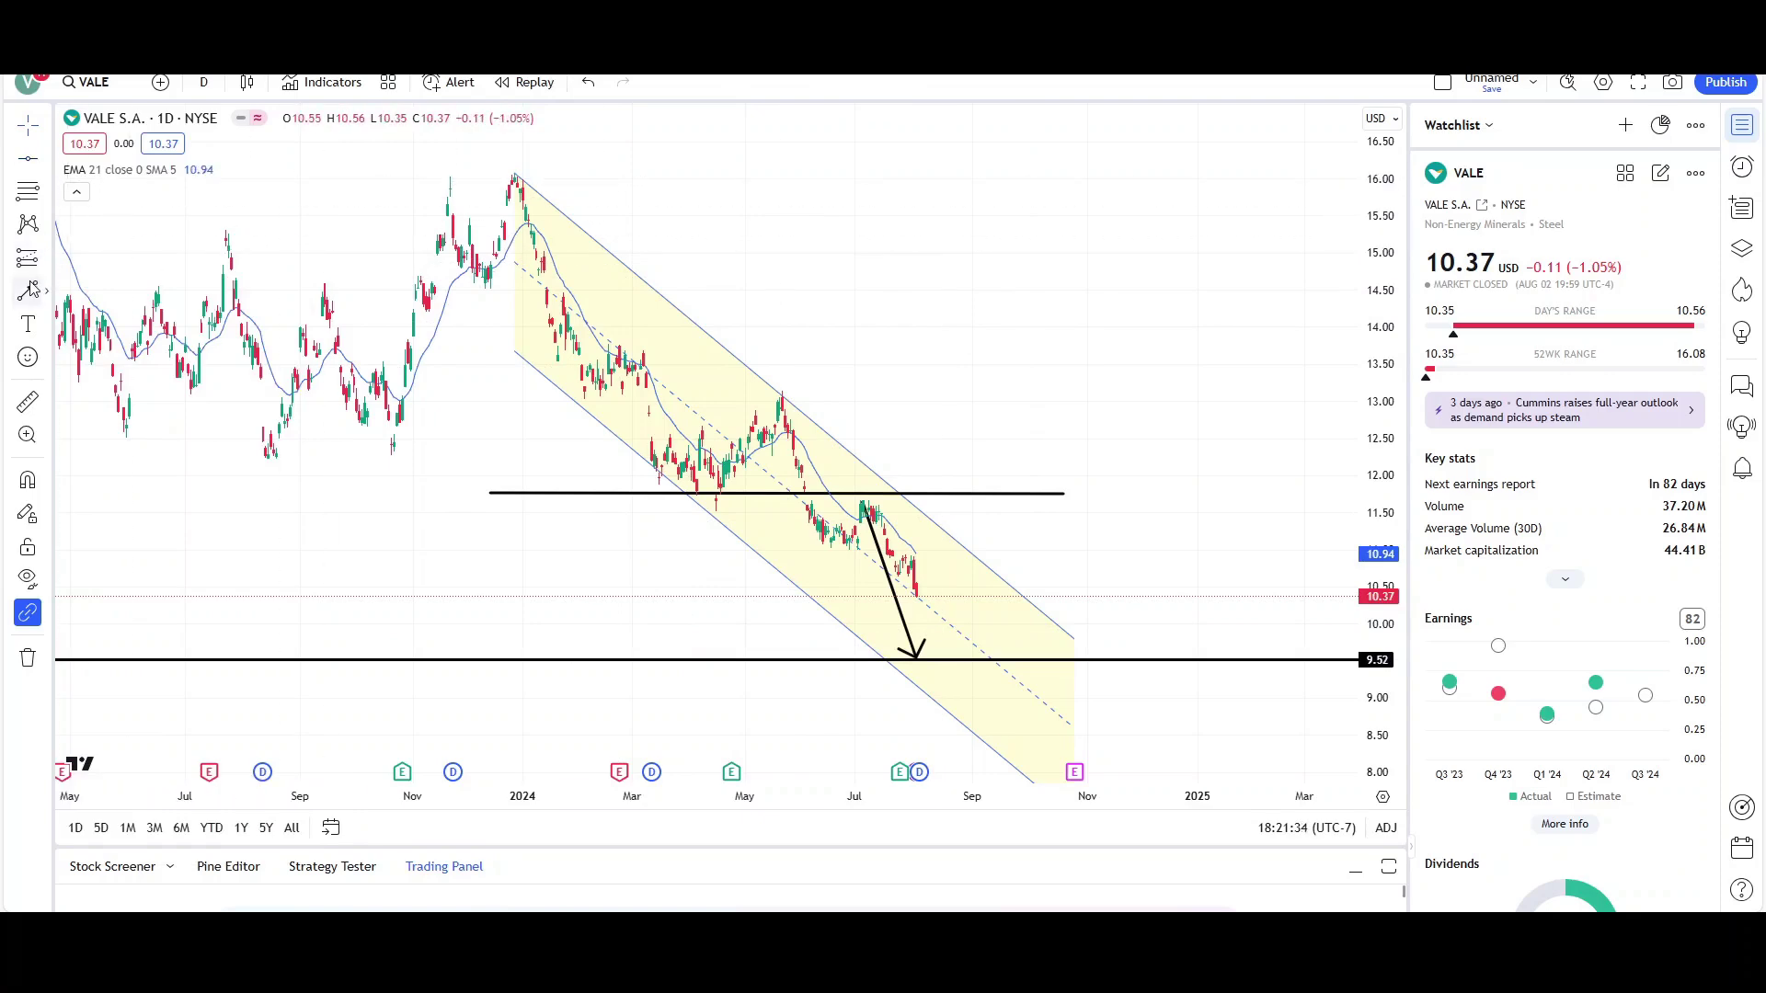
Examine VALE's long-term price history back to 2016 against the horizontal line at 9.52
{"action": "scroll", "coordinate": [828, 236], "scroll_direction": "down", "scroll_amount": 5}
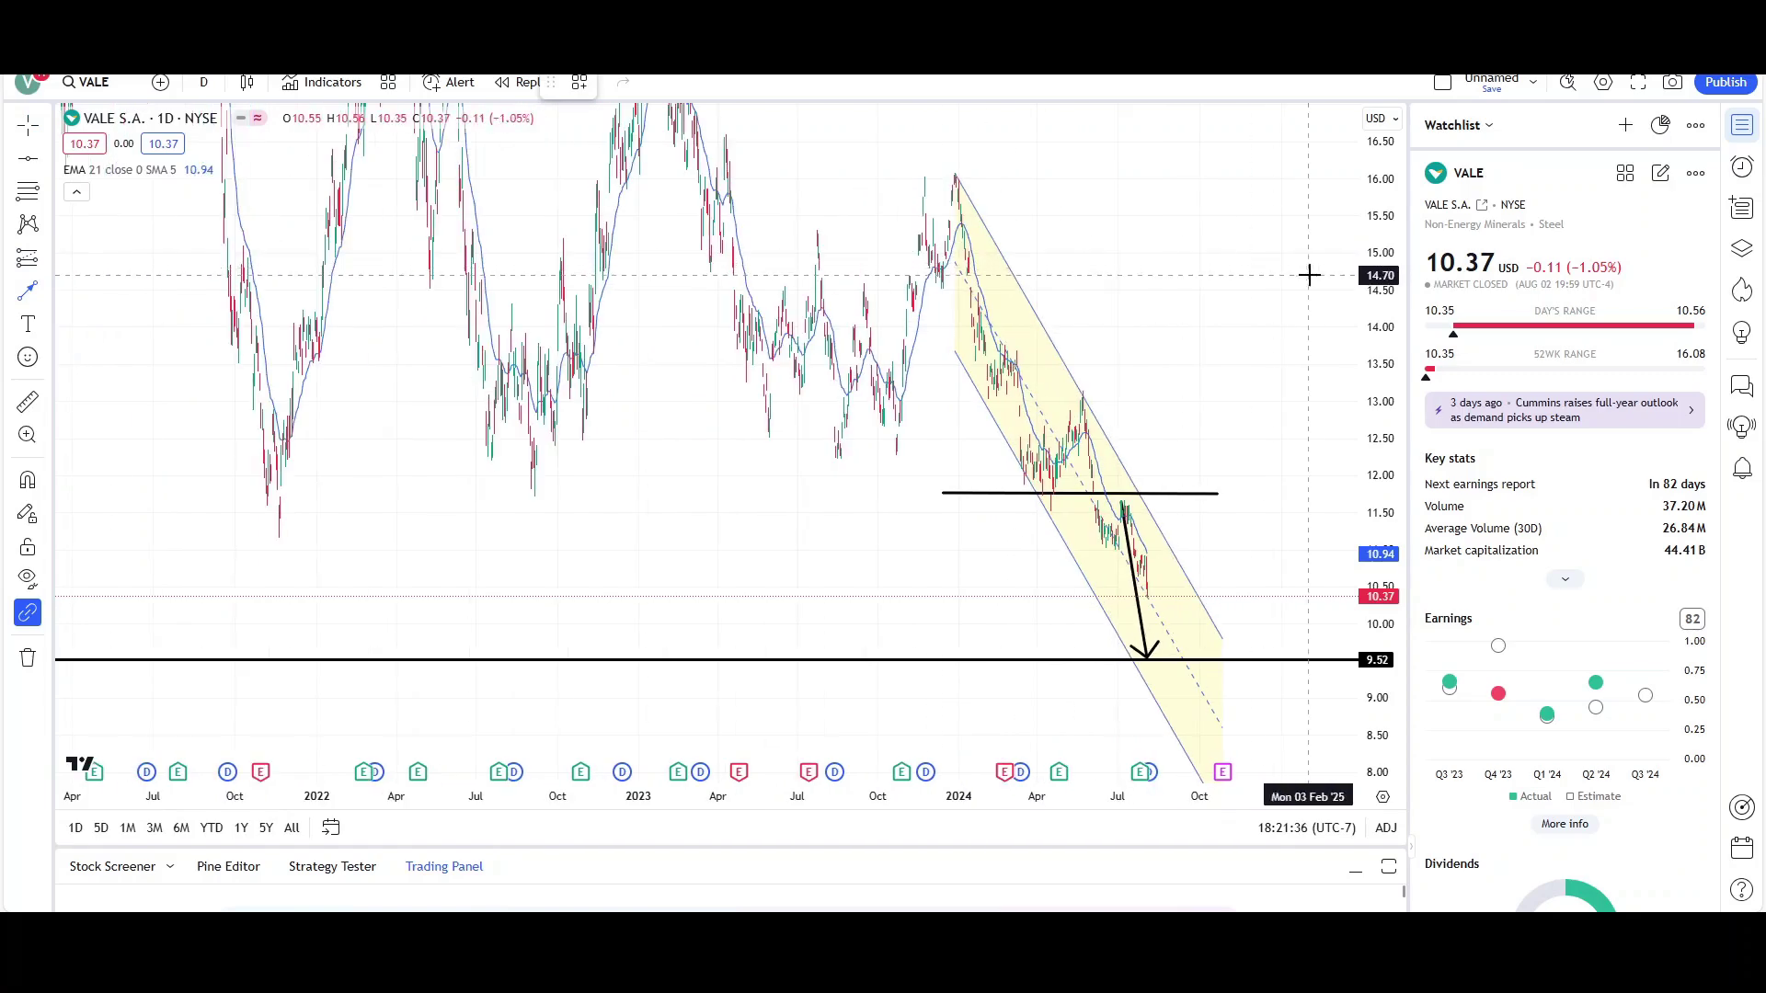
{"action": "left_click_drag", "start_coordinate": [1390, 219], "coordinate": [1389, 275]}
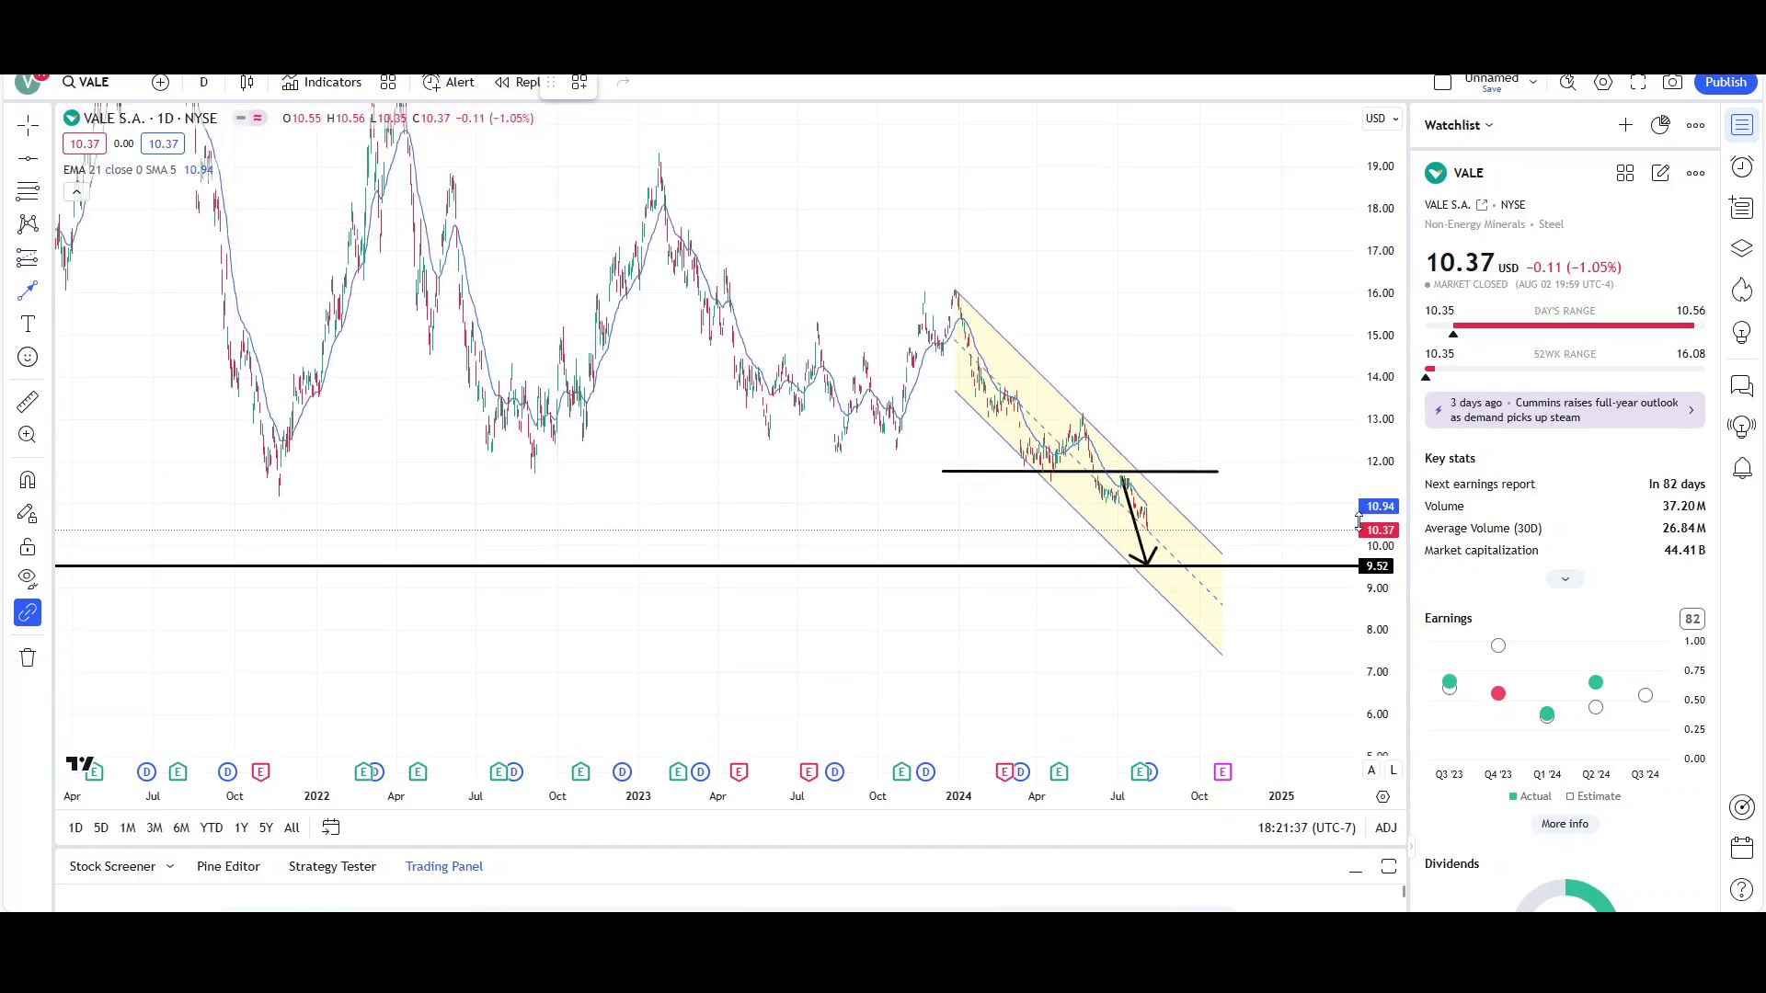
{"action": "left_click", "coordinate": [17, 133]}
{"action": "left_click_drag", "start_coordinate": [848, 302], "coordinate": [884, 387]}
{"action": "scroll", "coordinate": [909, 380], "scroll_direction": "down", "scroll_amount": 4}
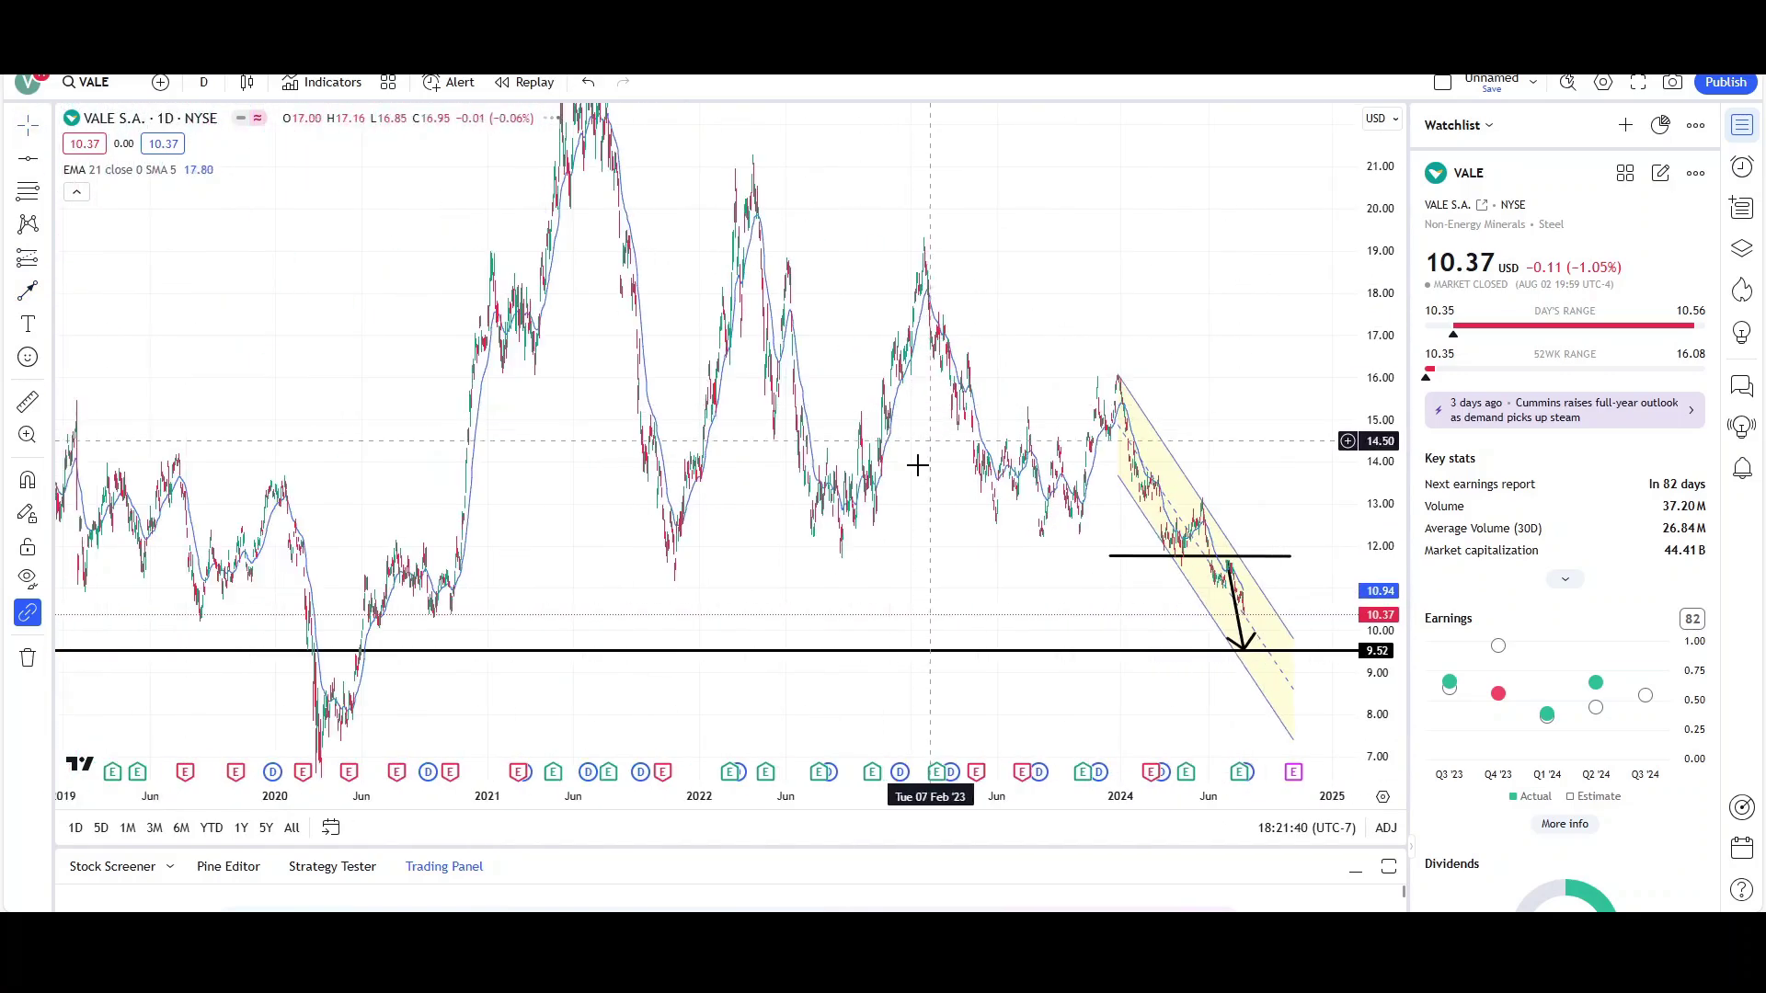
{"action": "left_click_drag", "start_coordinate": [880, 542], "coordinate": [898, 473]}
{"action": "scroll", "coordinate": [906, 476], "scroll_direction": "down", "scroll_amount": 6}
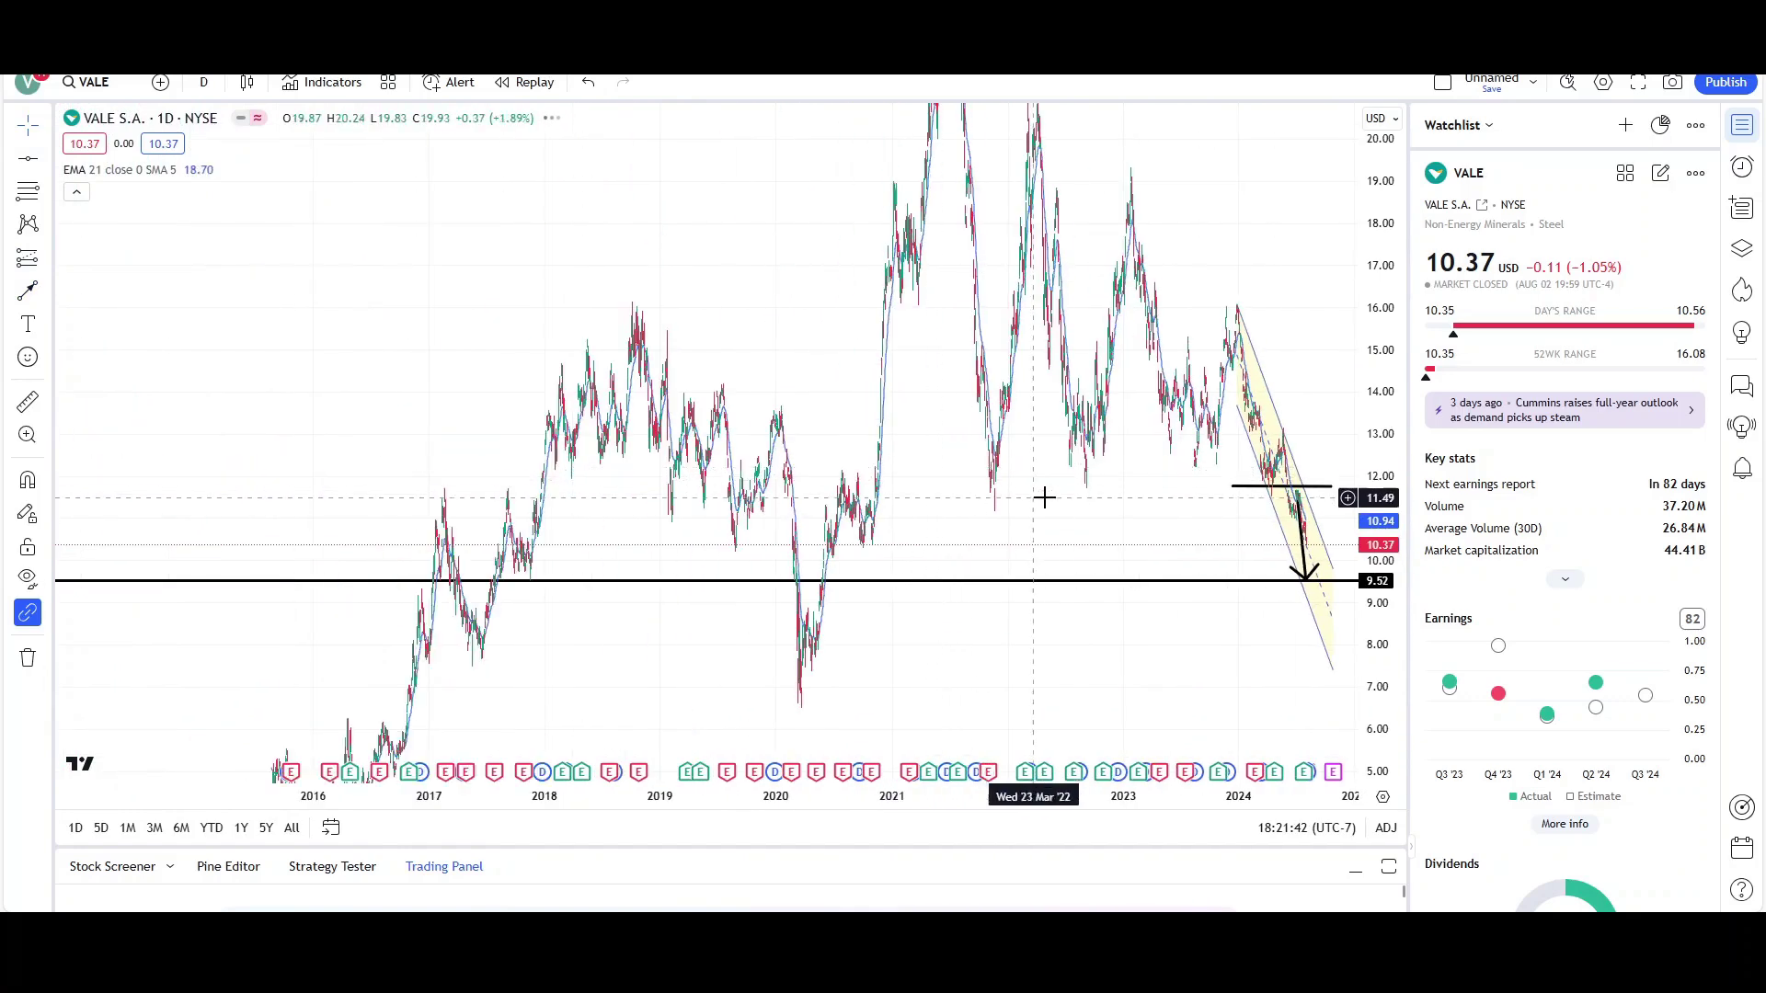
Draw a nearly flat trend line along the 2021–2024 lows, from 29 July 2021 at about 11.9 to 9 July 2025 at about 12.3
{"action": "left_click_drag", "start_coordinate": [1045, 498], "coordinate": [886, 490]}
{"action": "left_click_drag", "start_coordinate": [1388, 307], "coordinate": [1387, 342]}
{"action": "left_click_drag", "start_coordinate": [1235, 385], "coordinate": [985, 493]}
{"action": "left_click", "coordinate": [47, 158]}
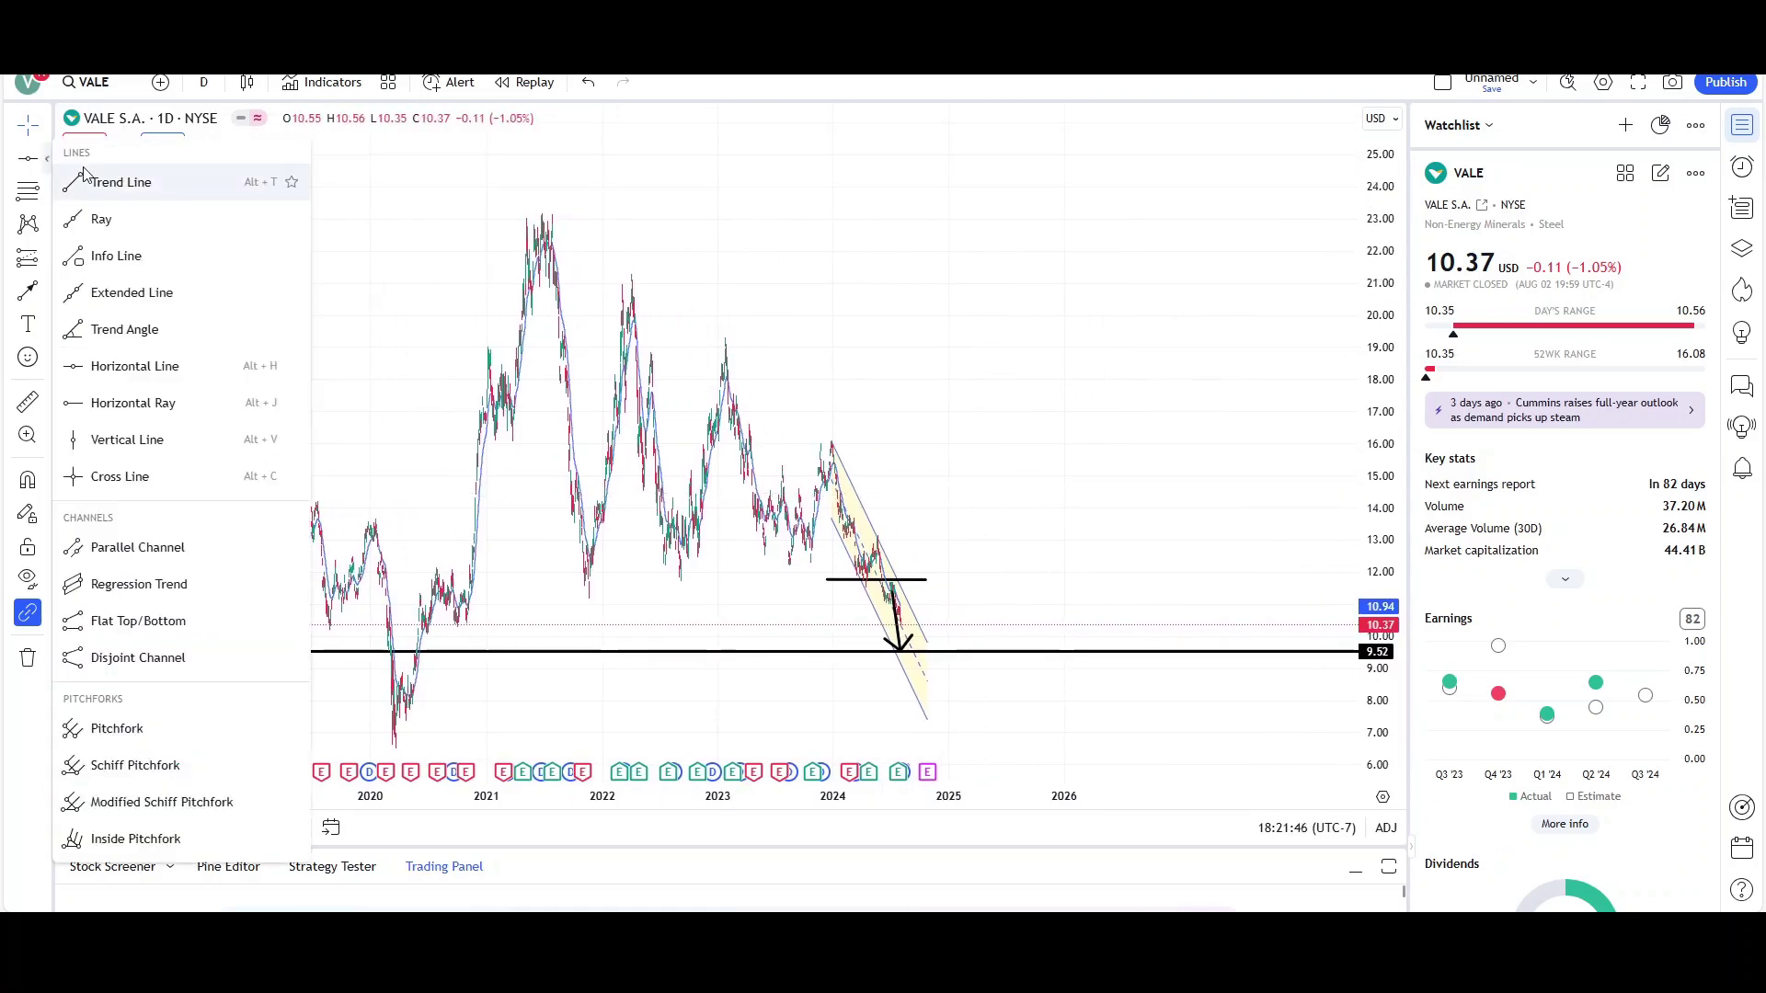
{"action": "left_click", "coordinate": [85, 179]}
{"action": "left_click", "coordinate": [551, 574]}
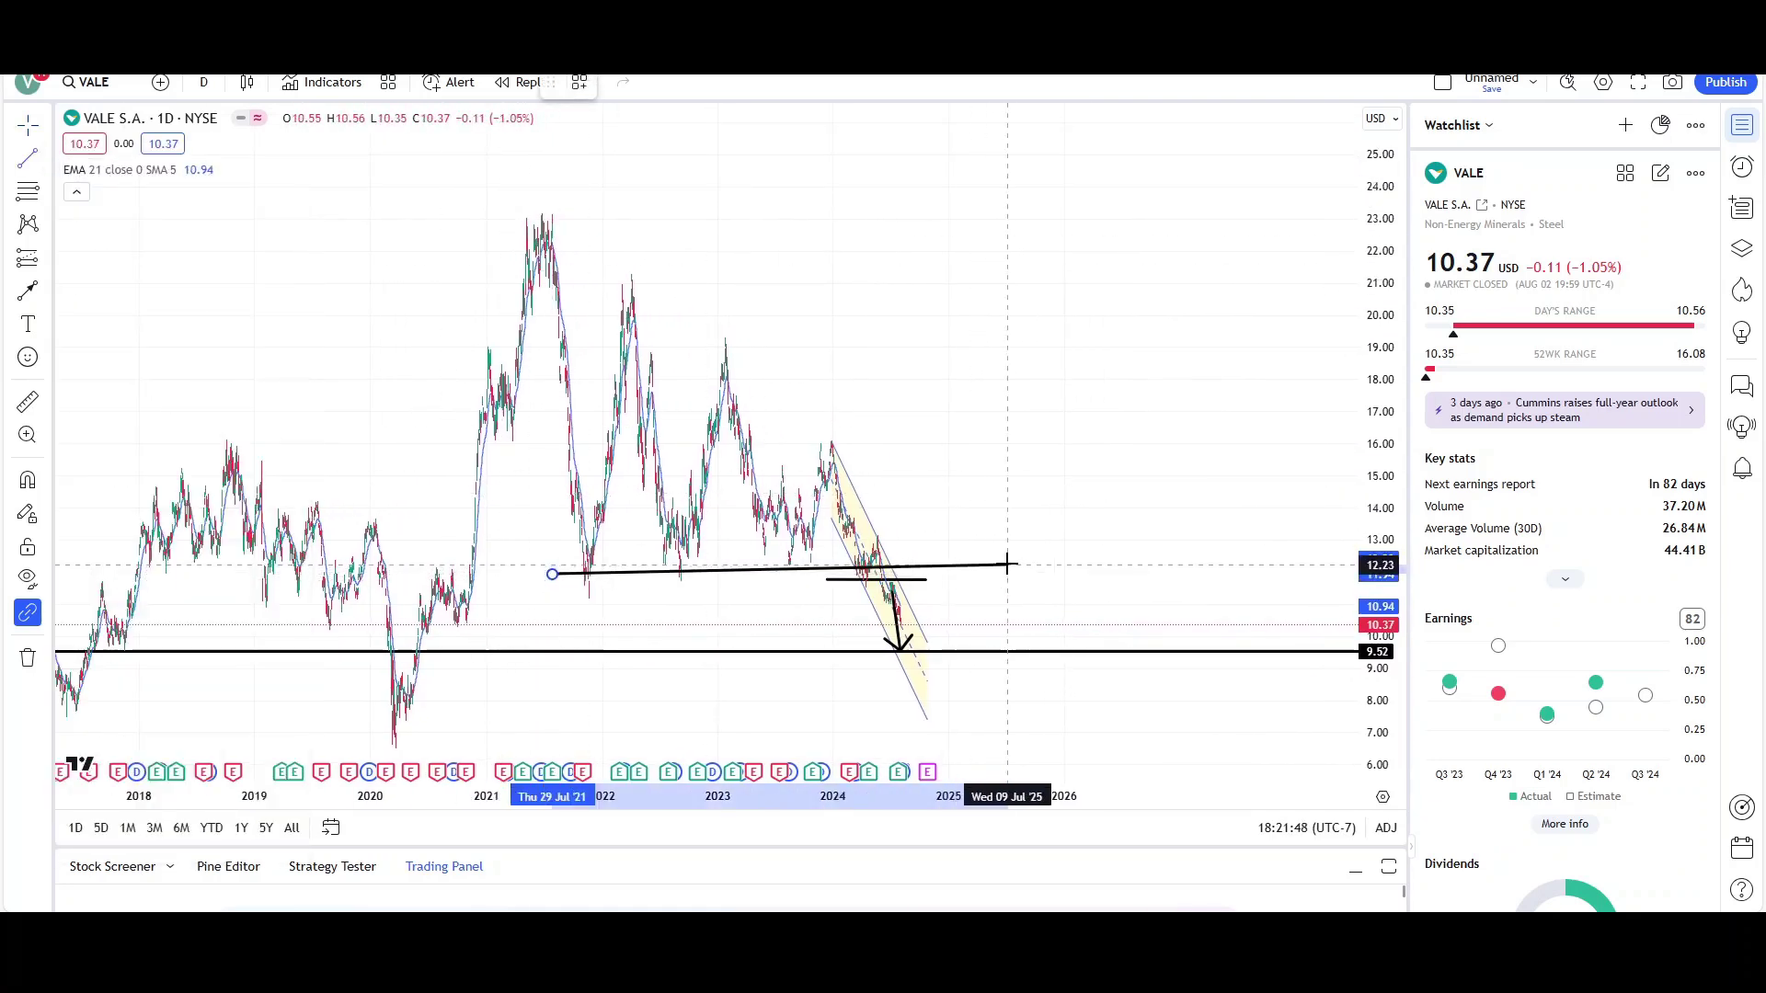
{"action": "left_click", "coordinate": [1007, 560]}
Draw a descending trend line from the mid-2021 peak at about 23.2 along the 2022 and 2023 highs to late 2025 at about 11
{"action": "left_click", "coordinate": [28, 160]}
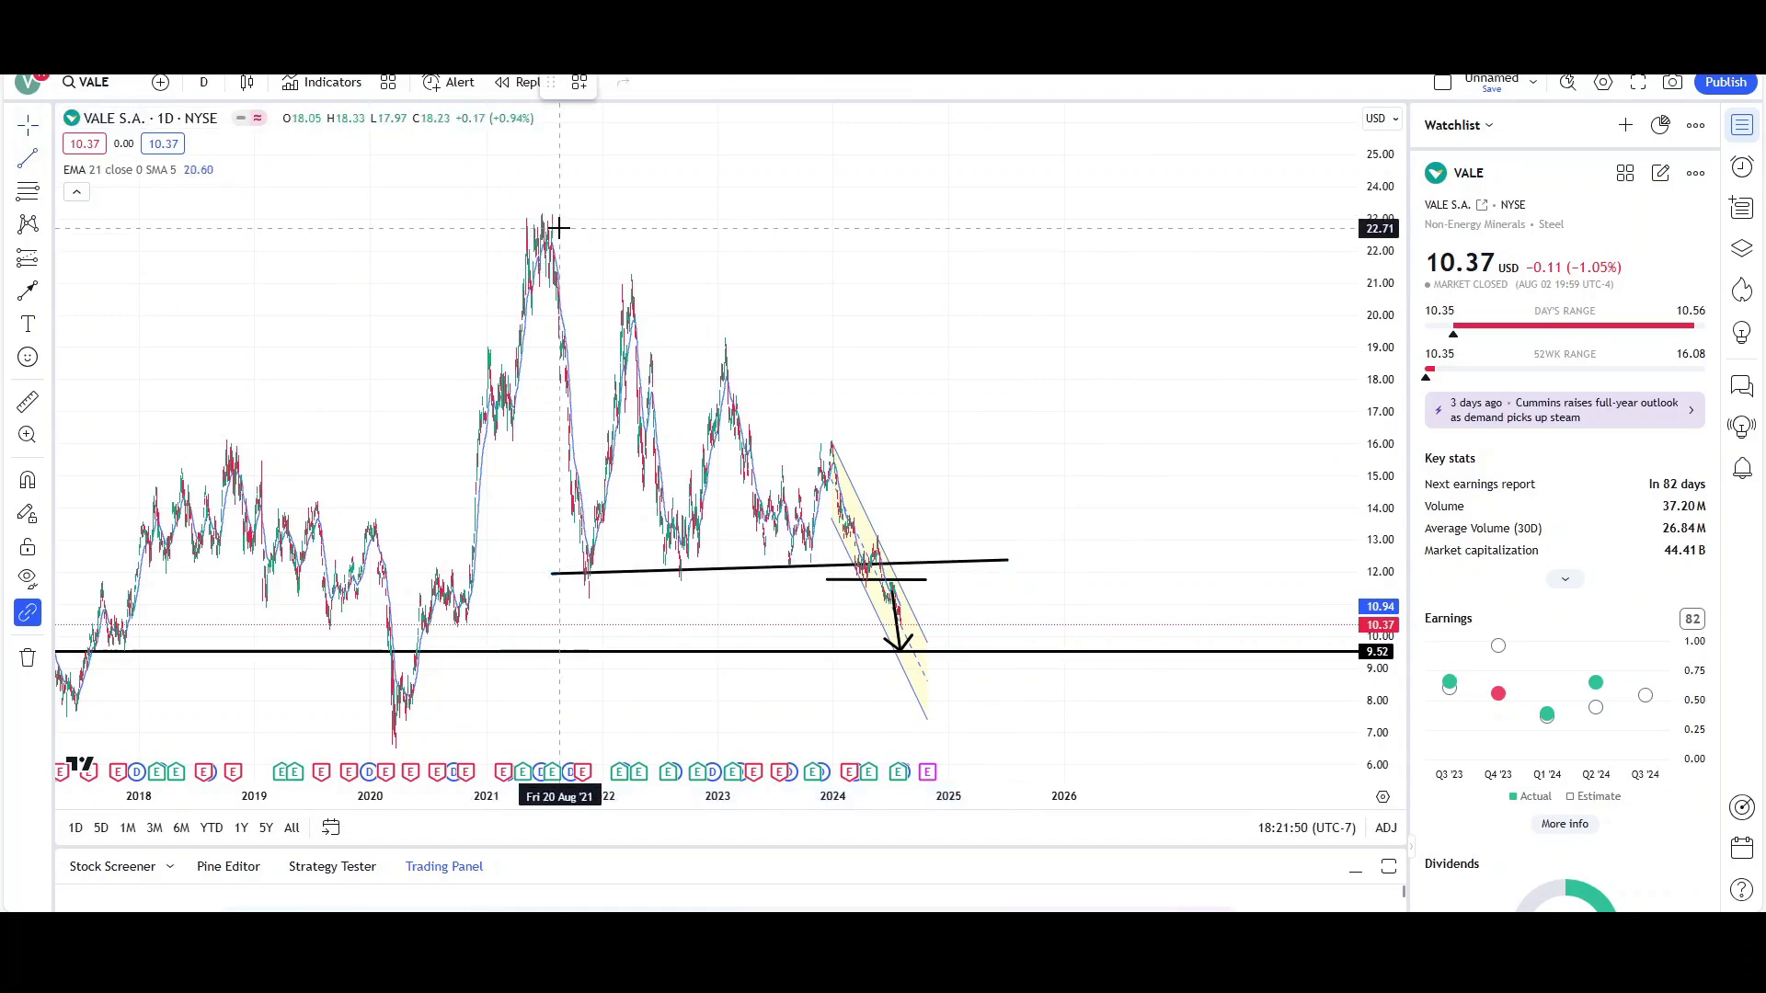
{"action": "left_click", "coordinate": [540, 213]}
{"action": "left_click", "coordinate": [1057, 603]}
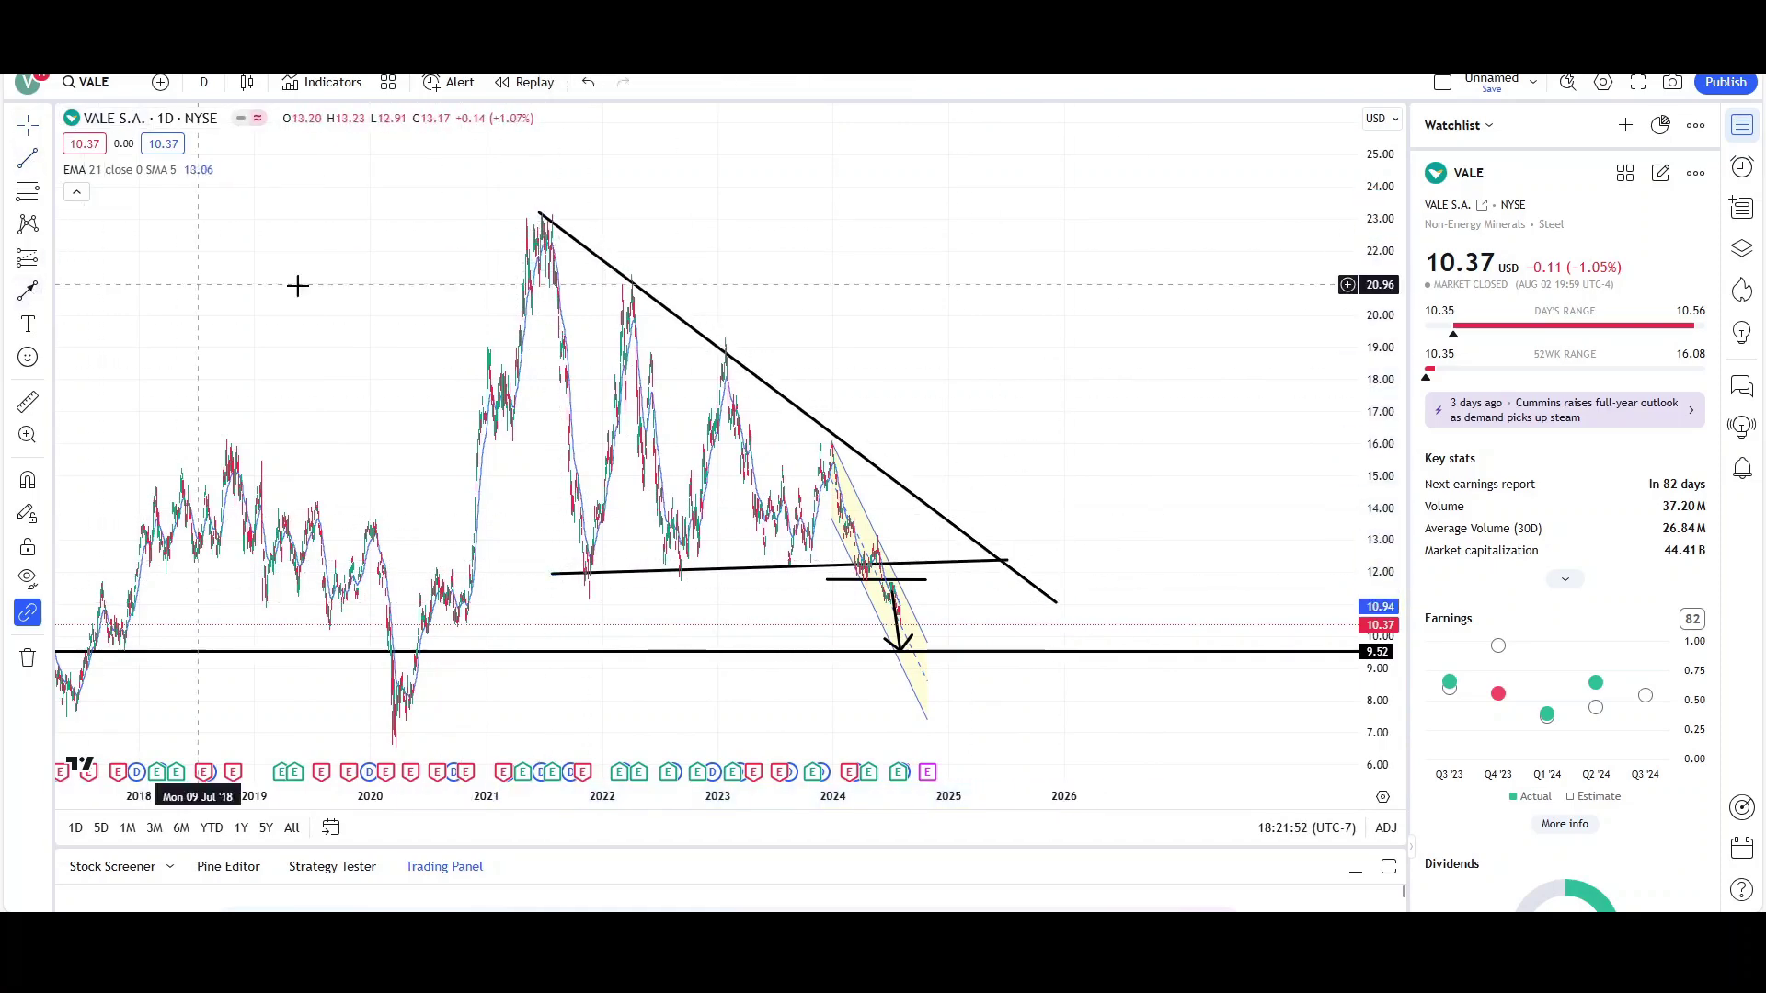
{"action": "left_click", "coordinate": [1032, 304]}
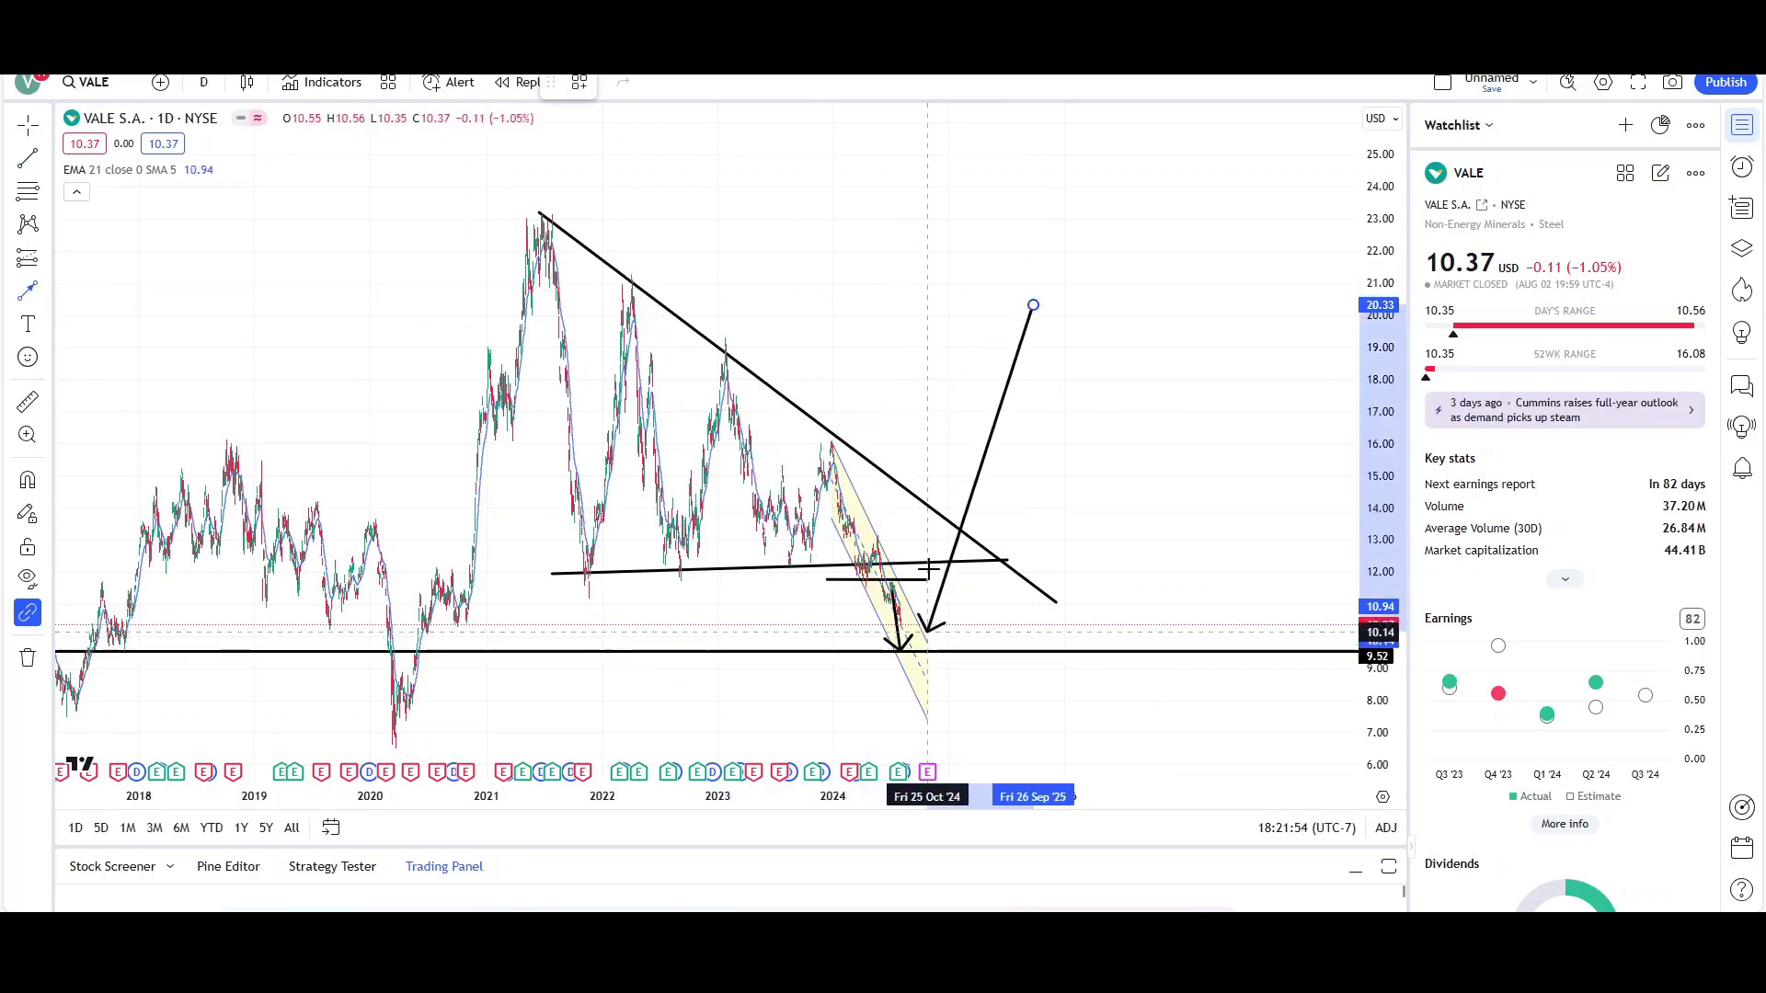
{"action": "key", "text": "Escape"}
Delete the descending trend line along the highs and the nearly flat trend line along the 2021–2024 lows
{"action": "left_click", "coordinate": [911, 493]}
{"action": "key", "text": "Delete"}
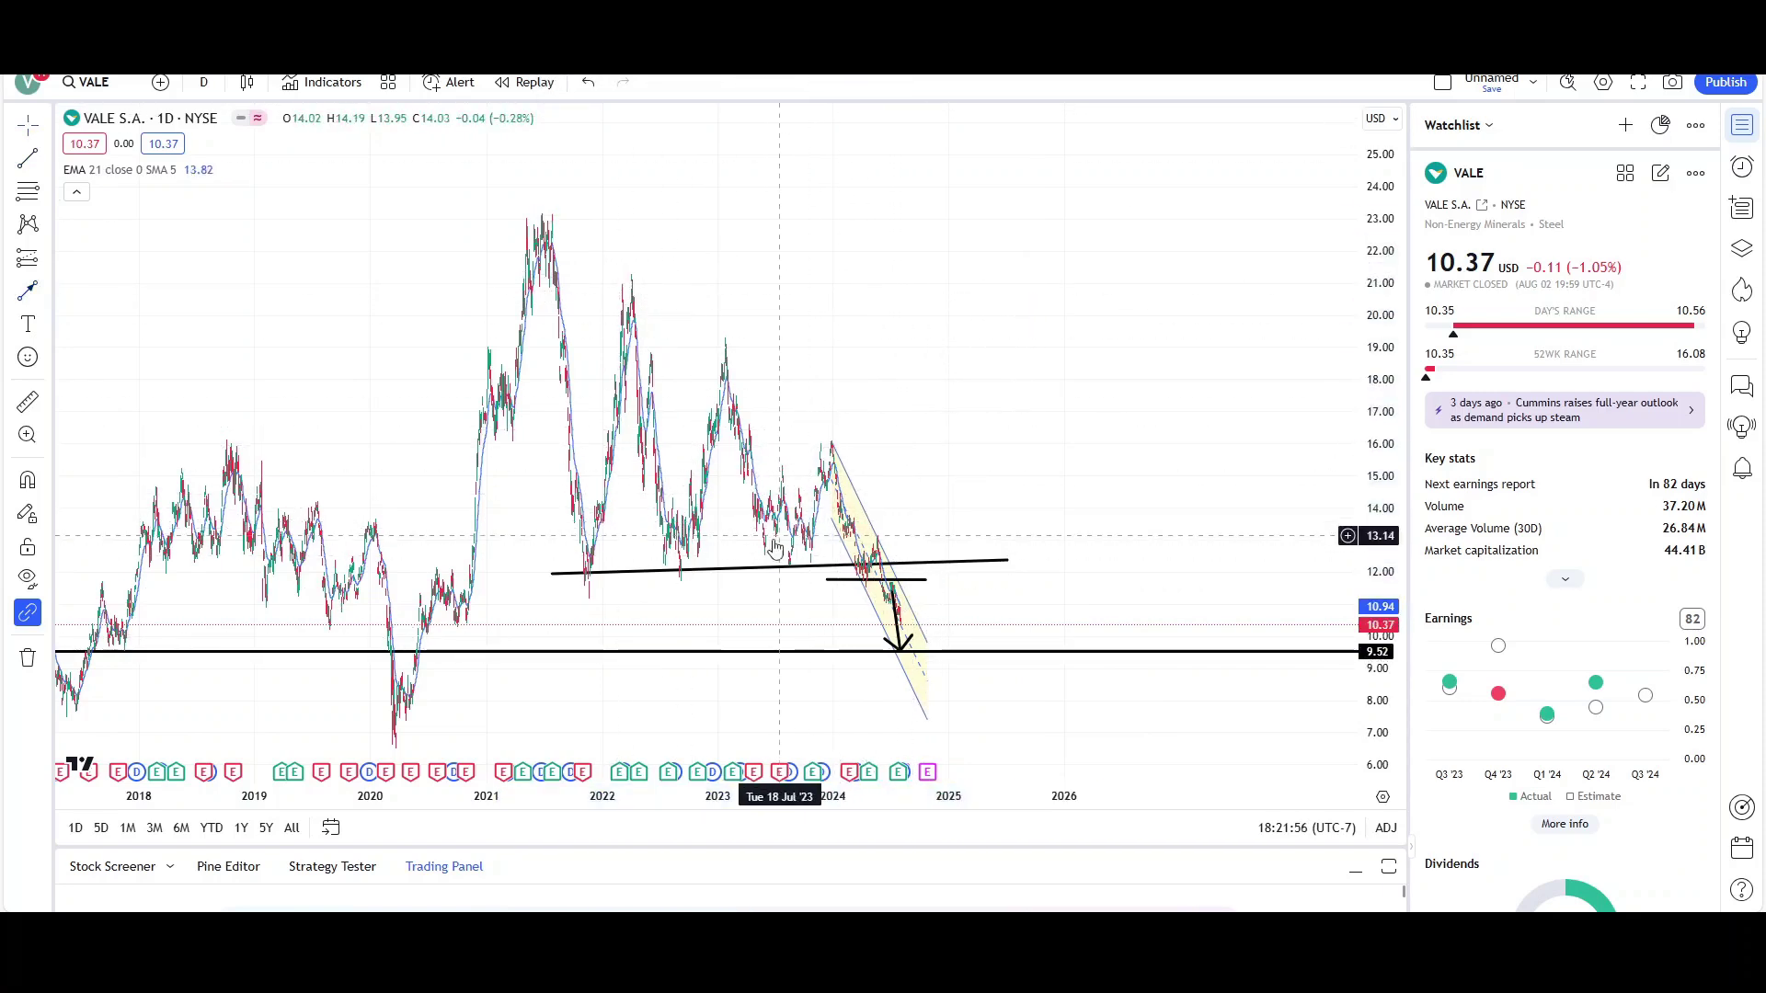
{"action": "left_click", "coordinate": [764, 567]}
{"action": "key", "text": "Delete"}
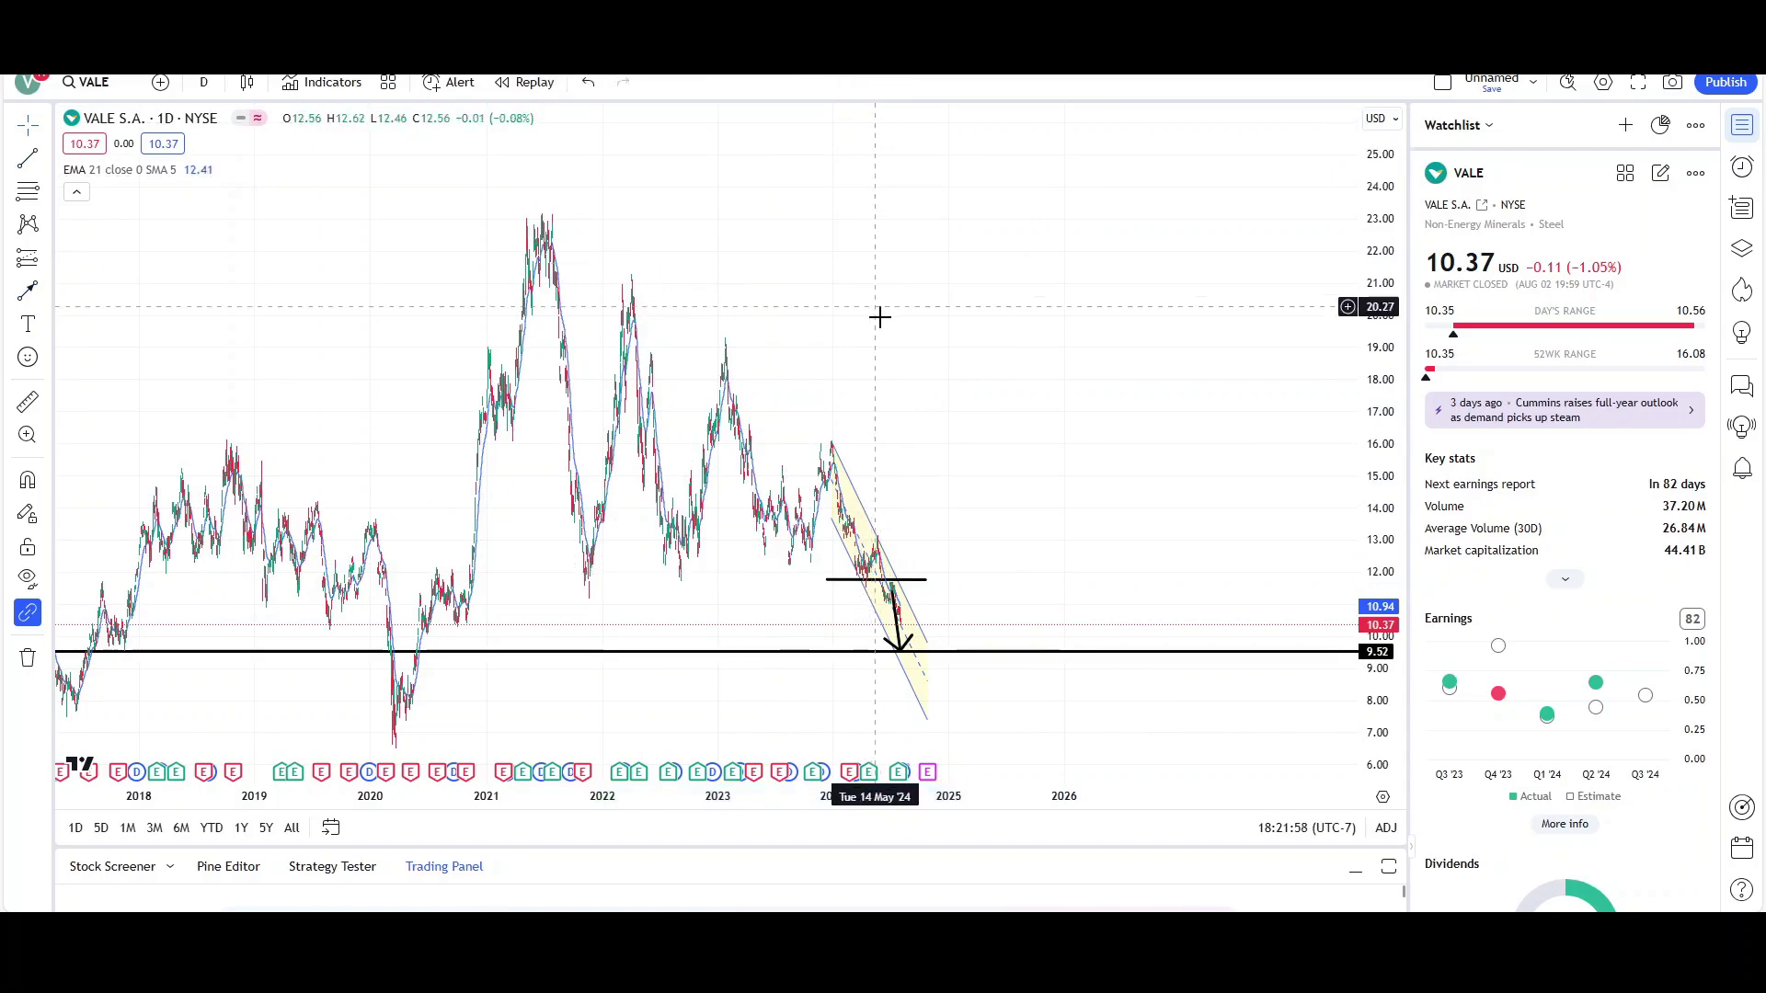
Add a full-width horizontal line at 6.96, near the 2020 low
{"action": "scroll", "coordinate": [1104, 329], "scroll_direction": "up", "scroll_amount": 5}
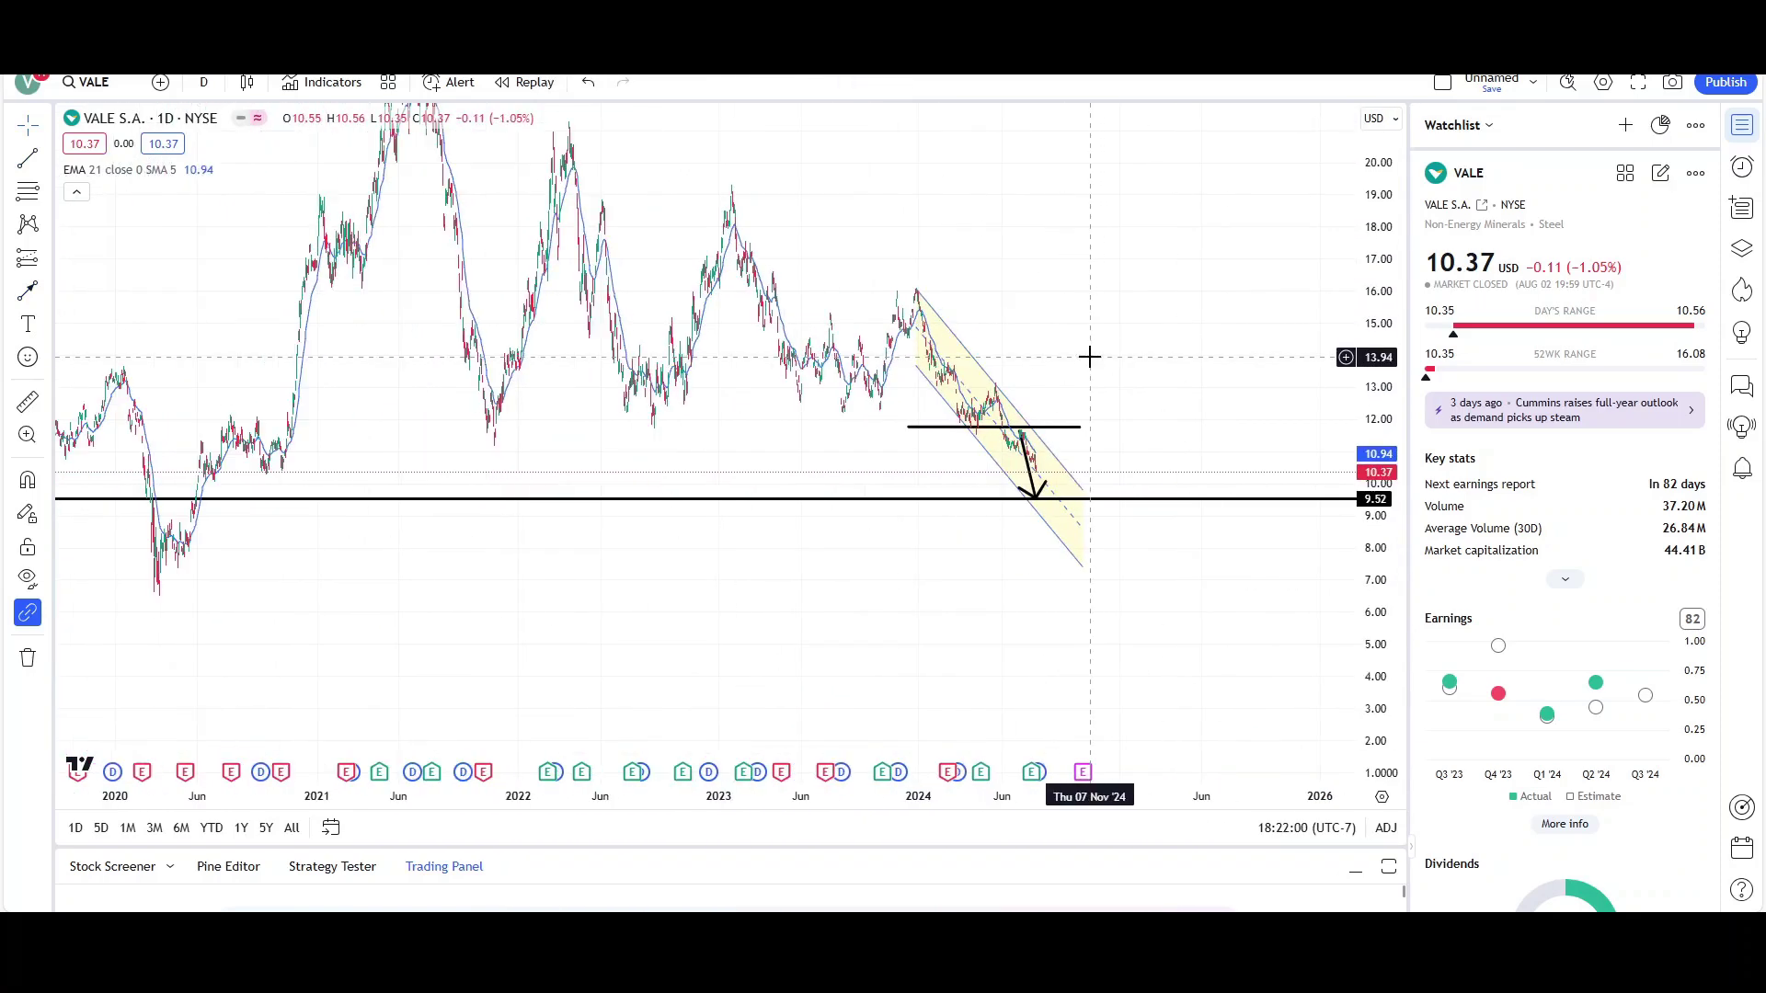
{"action": "left_click_drag", "start_coordinate": [1135, 342], "coordinate": [1282, 377]}
{"action": "left_click_drag", "start_coordinate": [1203, 447], "coordinate": [1097, 432]}
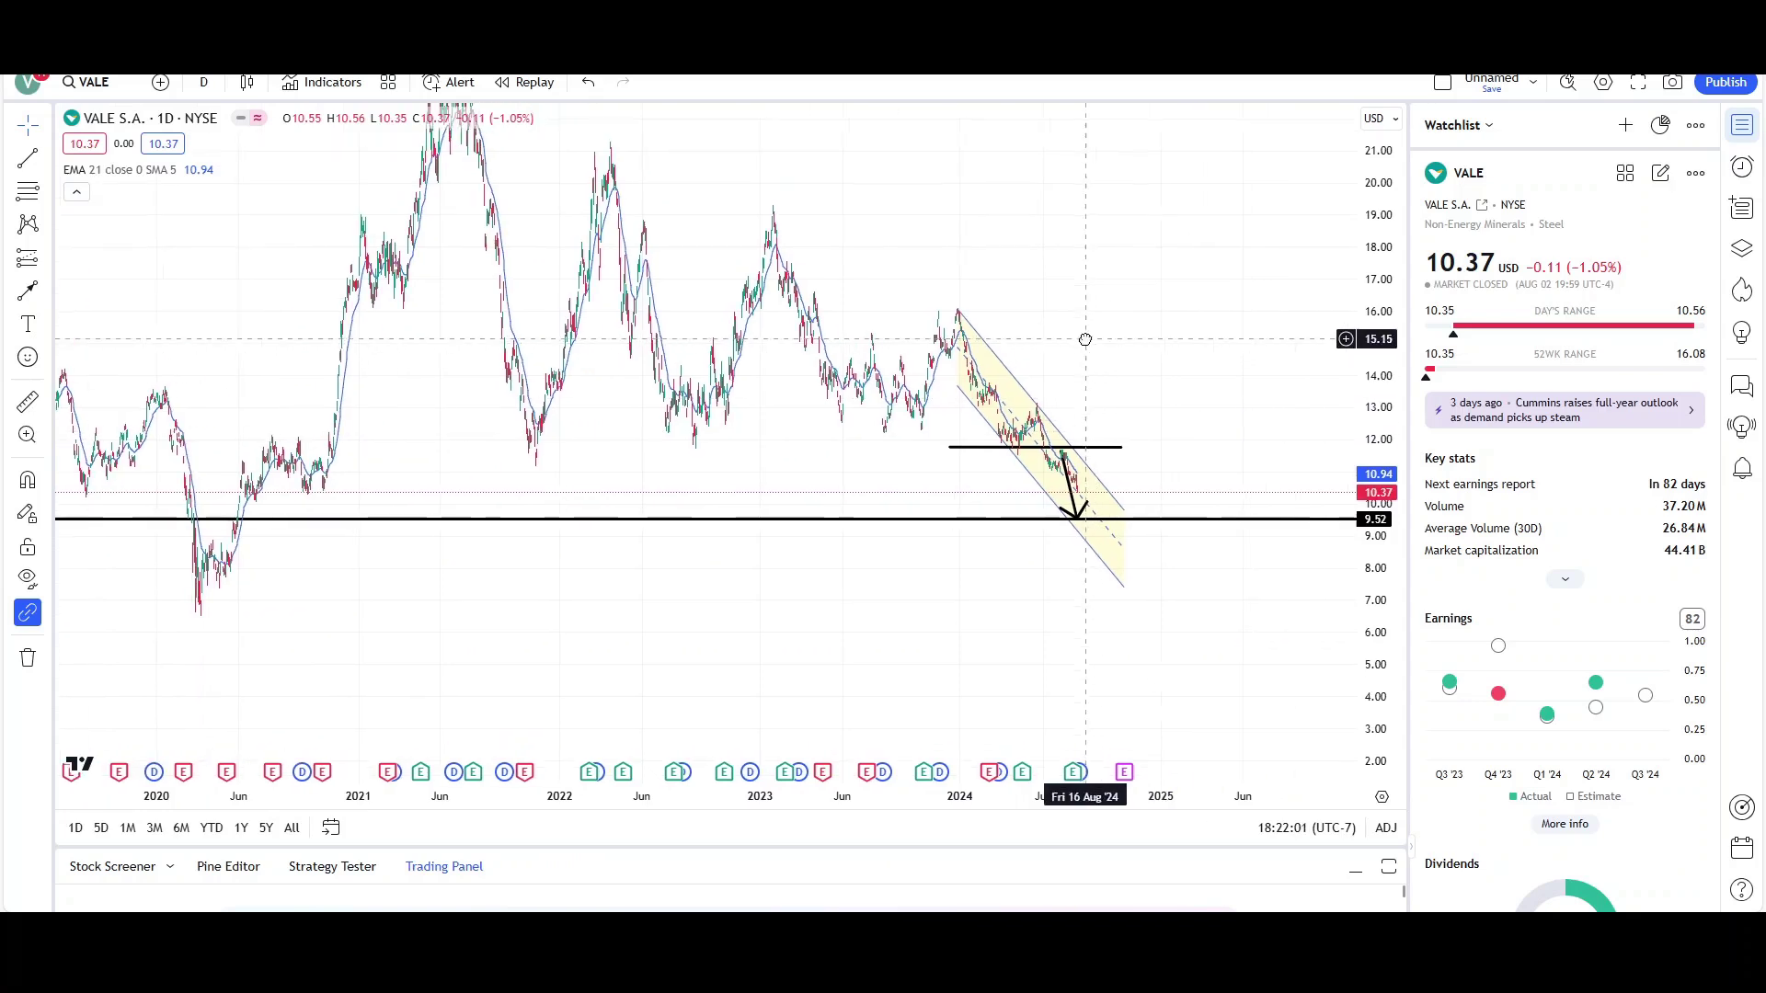
{"action": "left_click", "coordinate": [1087, 488]}
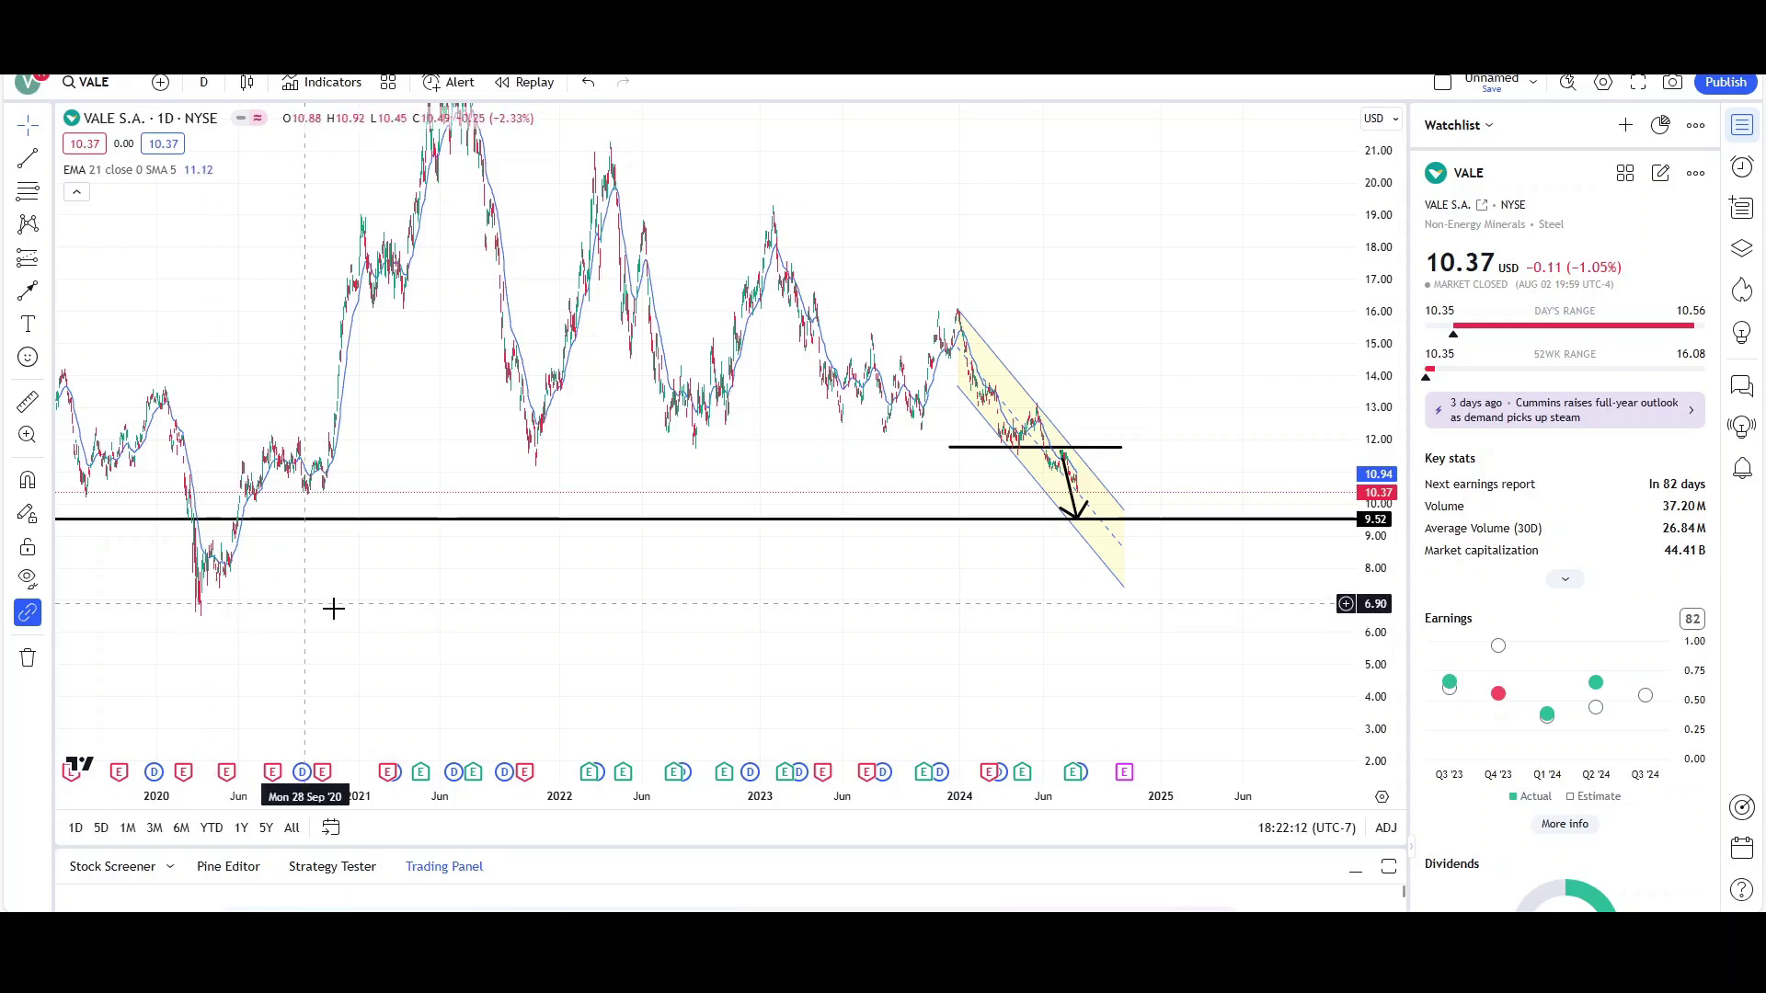
{"action": "left_click_drag", "start_coordinate": [382, 602], "coordinate": [451, 625]}
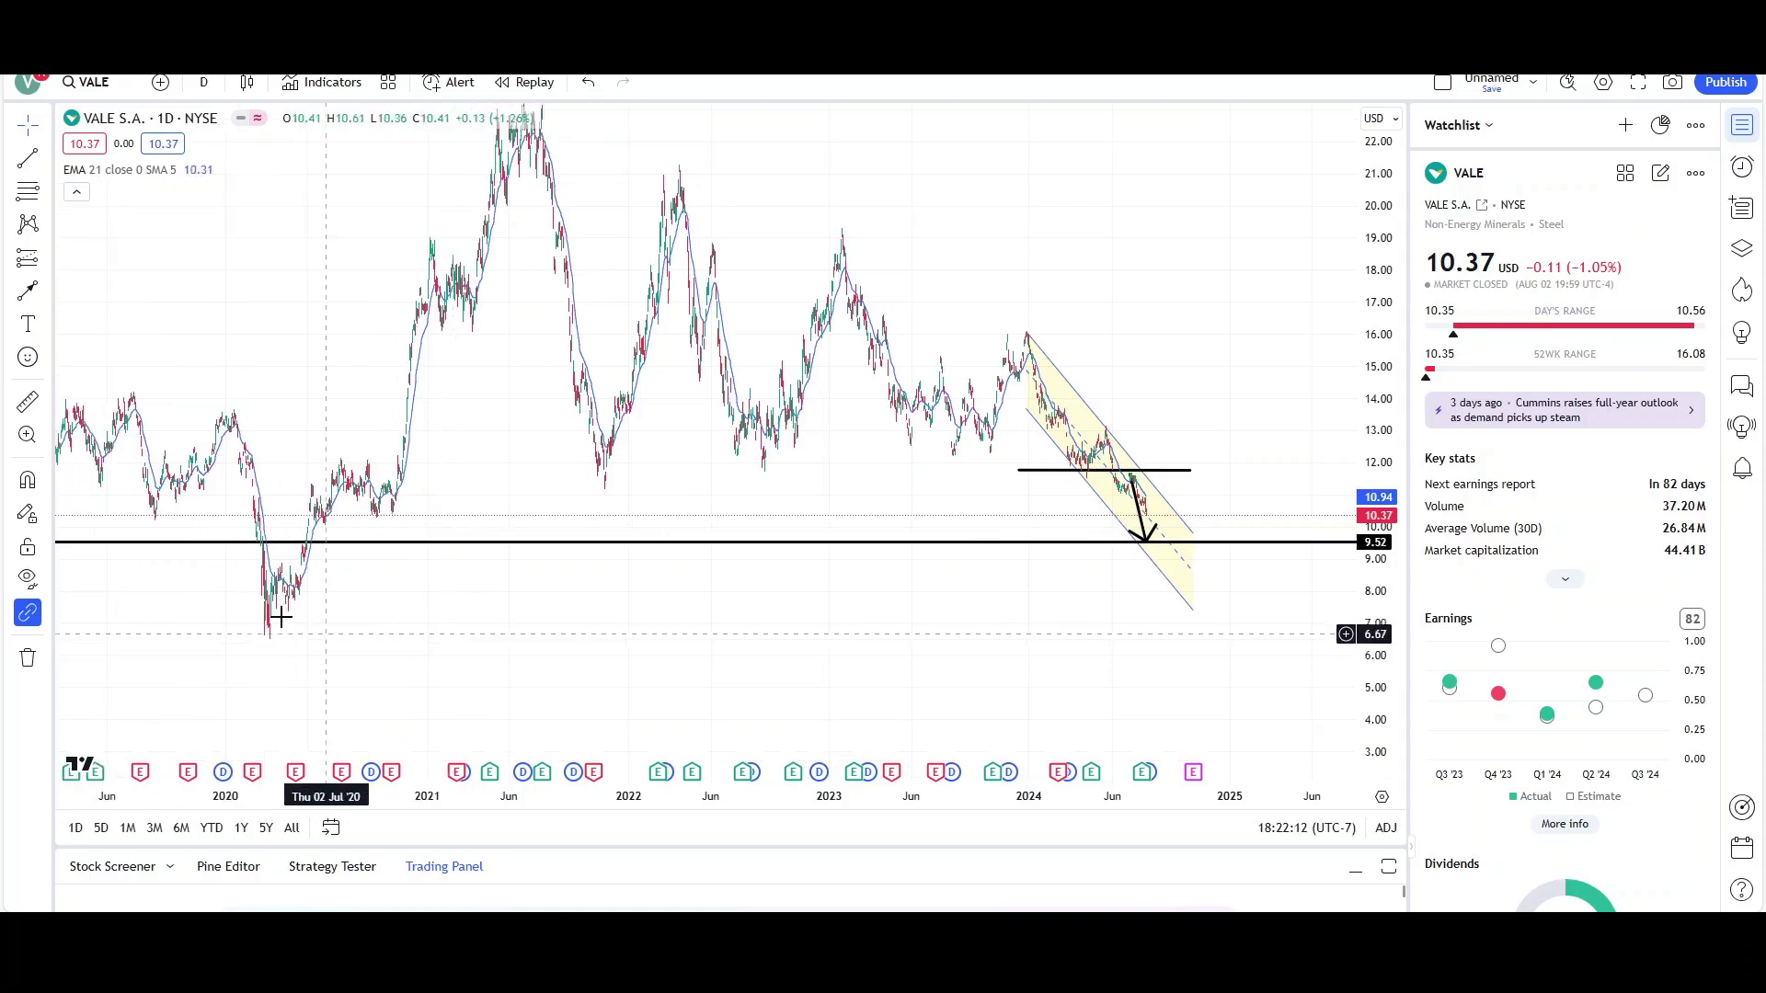
{"action": "left_click", "coordinate": [50, 164]}
{"action": "left_click", "coordinate": [184, 371]}
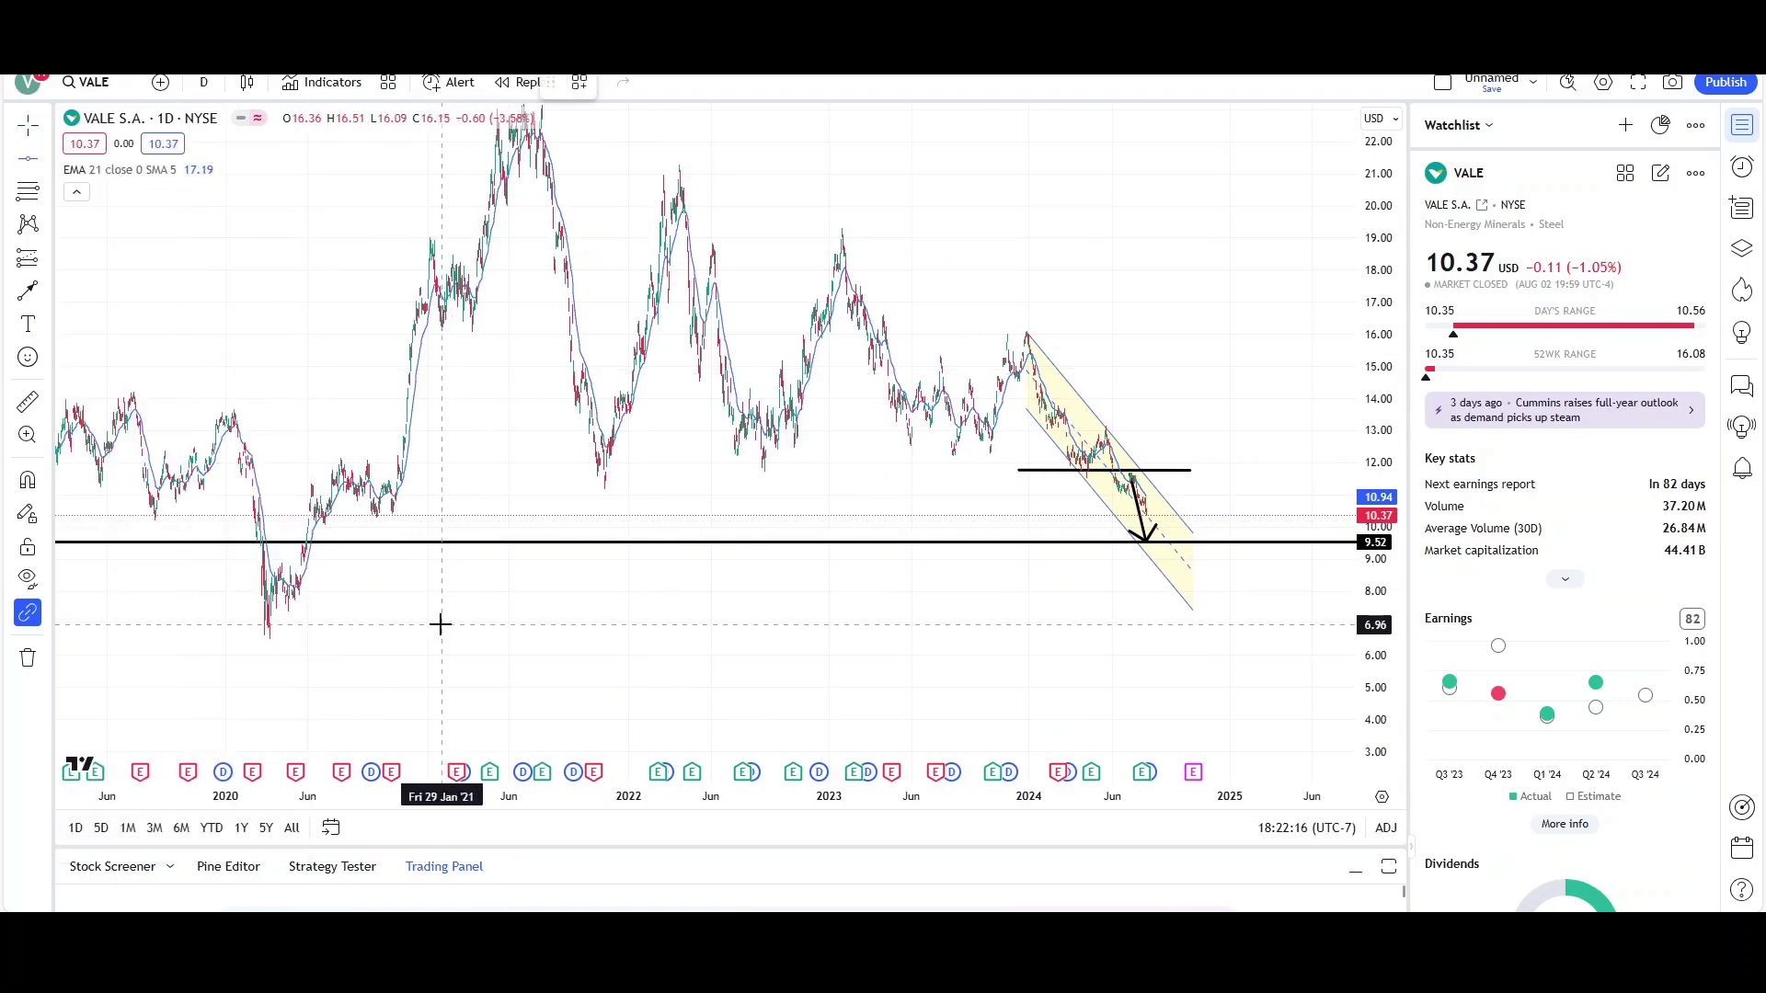
{"action": "left_click", "coordinate": [441, 624]}
Examine the price history since 2017 and the current descending channel against the horizontal lines at 9.52 and 6.96
{"action": "scroll", "coordinate": [515, 416], "scroll_direction": "down", "scroll_amount": 3}
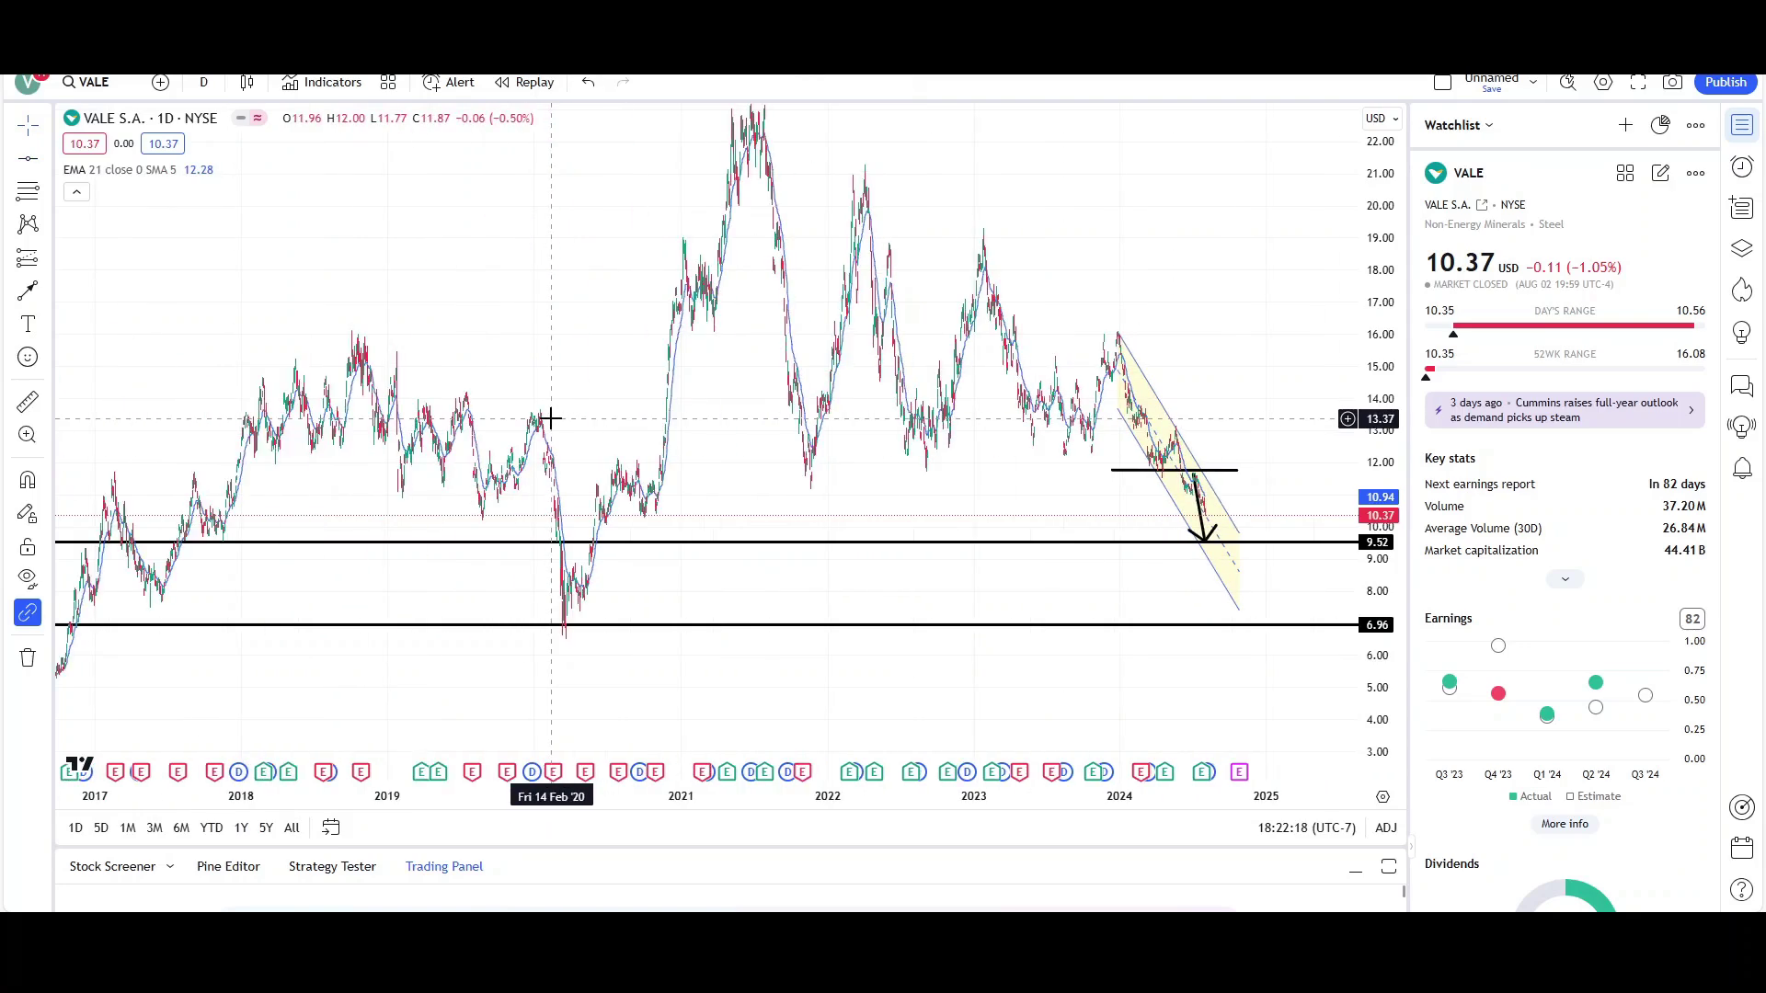
{"action": "scroll", "coordinate": [551, 415], "scroll_direction": "up", "scroll_amount": 5}
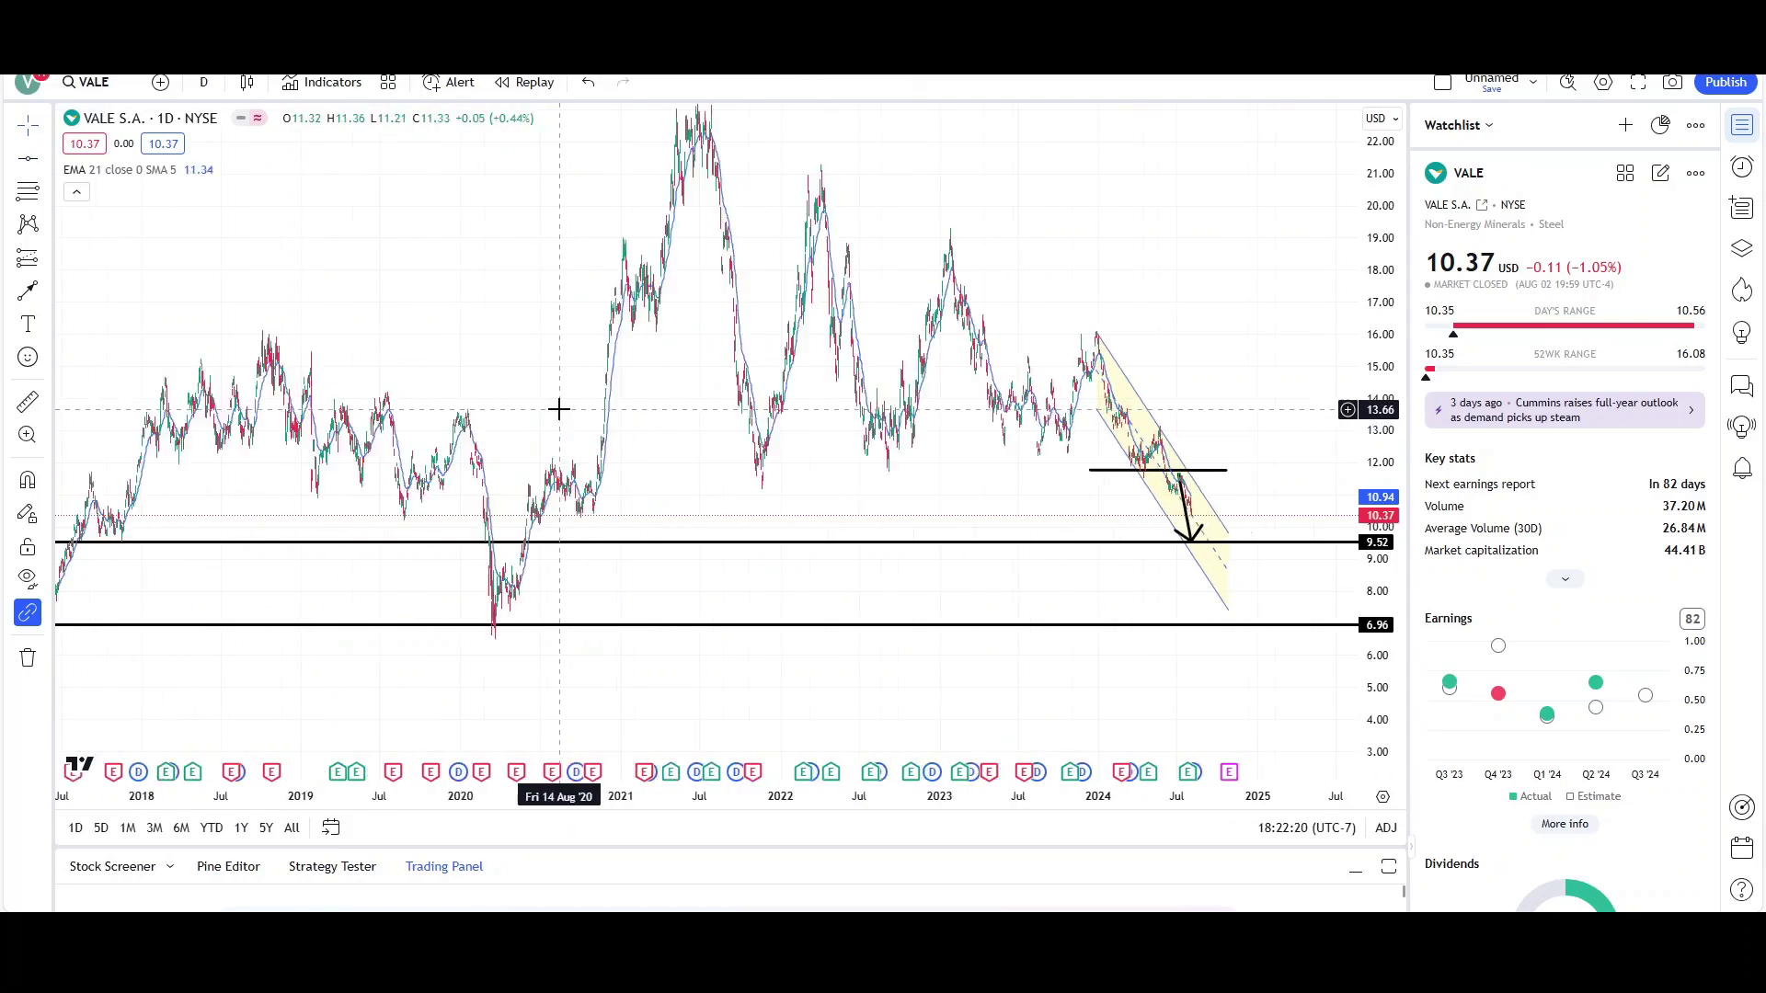
{"action": "scroll", "coordinate": [920, 335], "scroll_direction": "up", "scroll_amount": 2}
{"action": "scroll", "coordinate": [1012, 324], "scroll_direction": "down", "scroll_amount": 4}
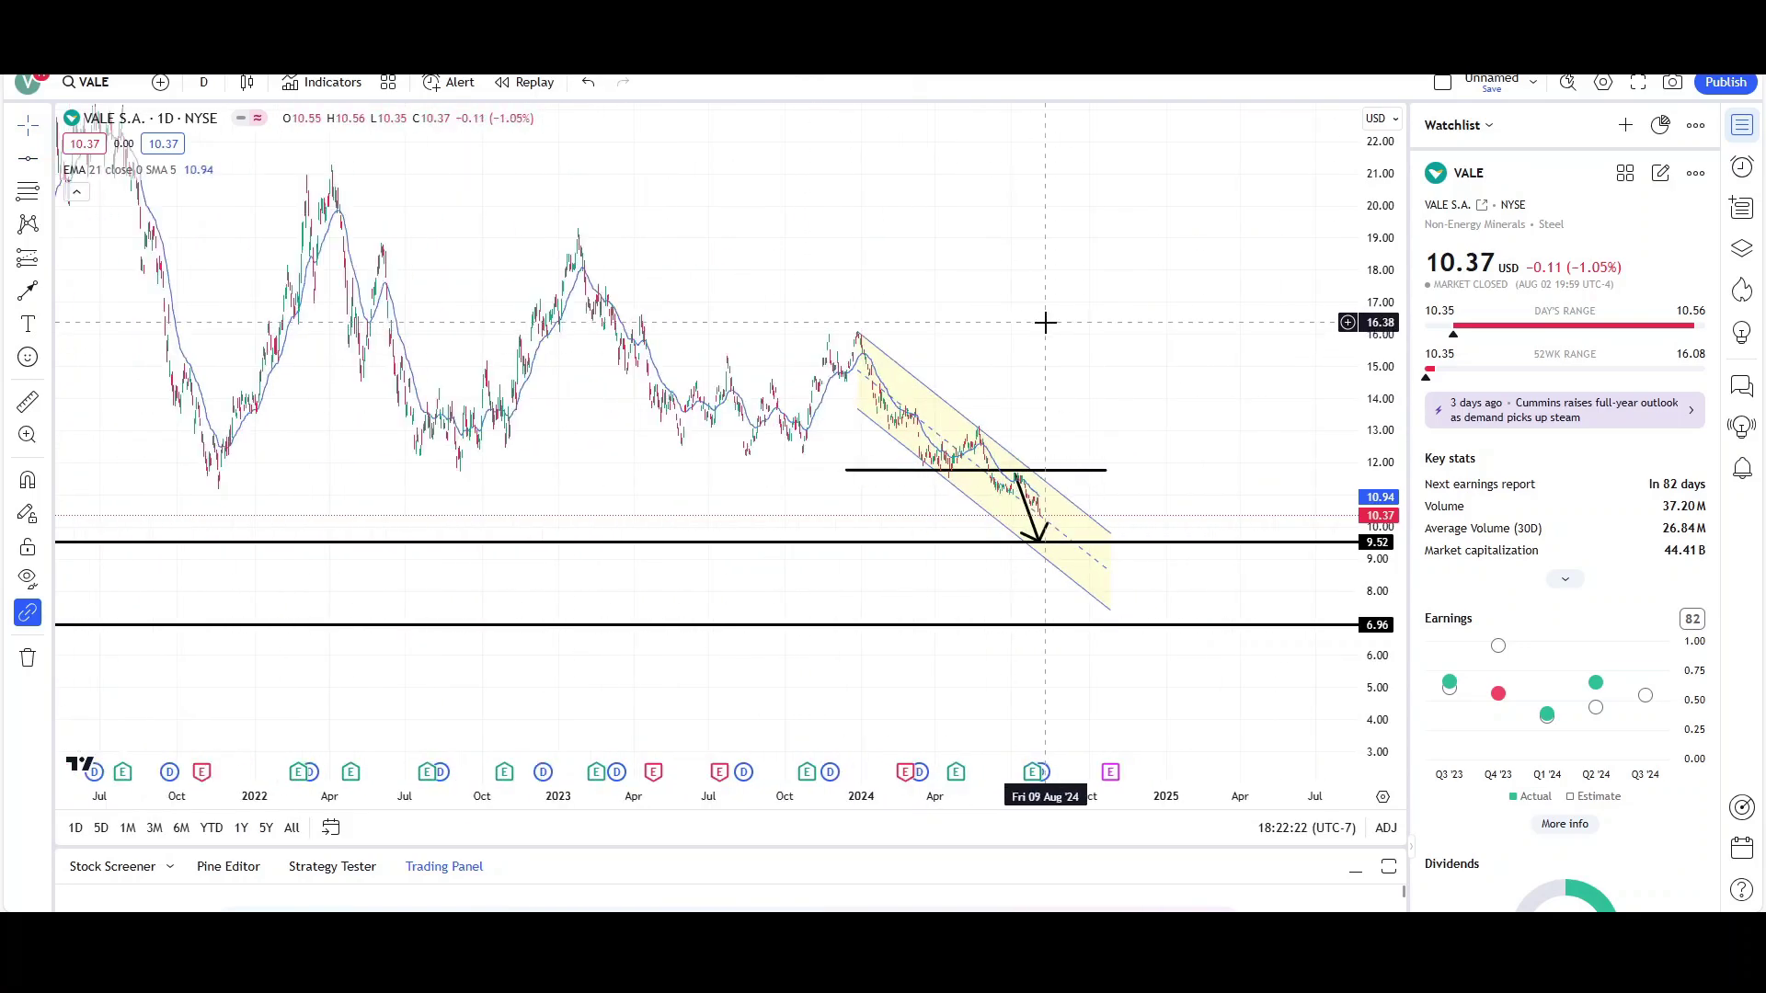
{"action": "scroll", "coordinate": [1140, 382], "scroll_direction": "up", "scroll_amount": 2}
{"action": "scroll", "coordinate": [1214, 405], "scroll_direction": "up", "scroll_amount": 4}
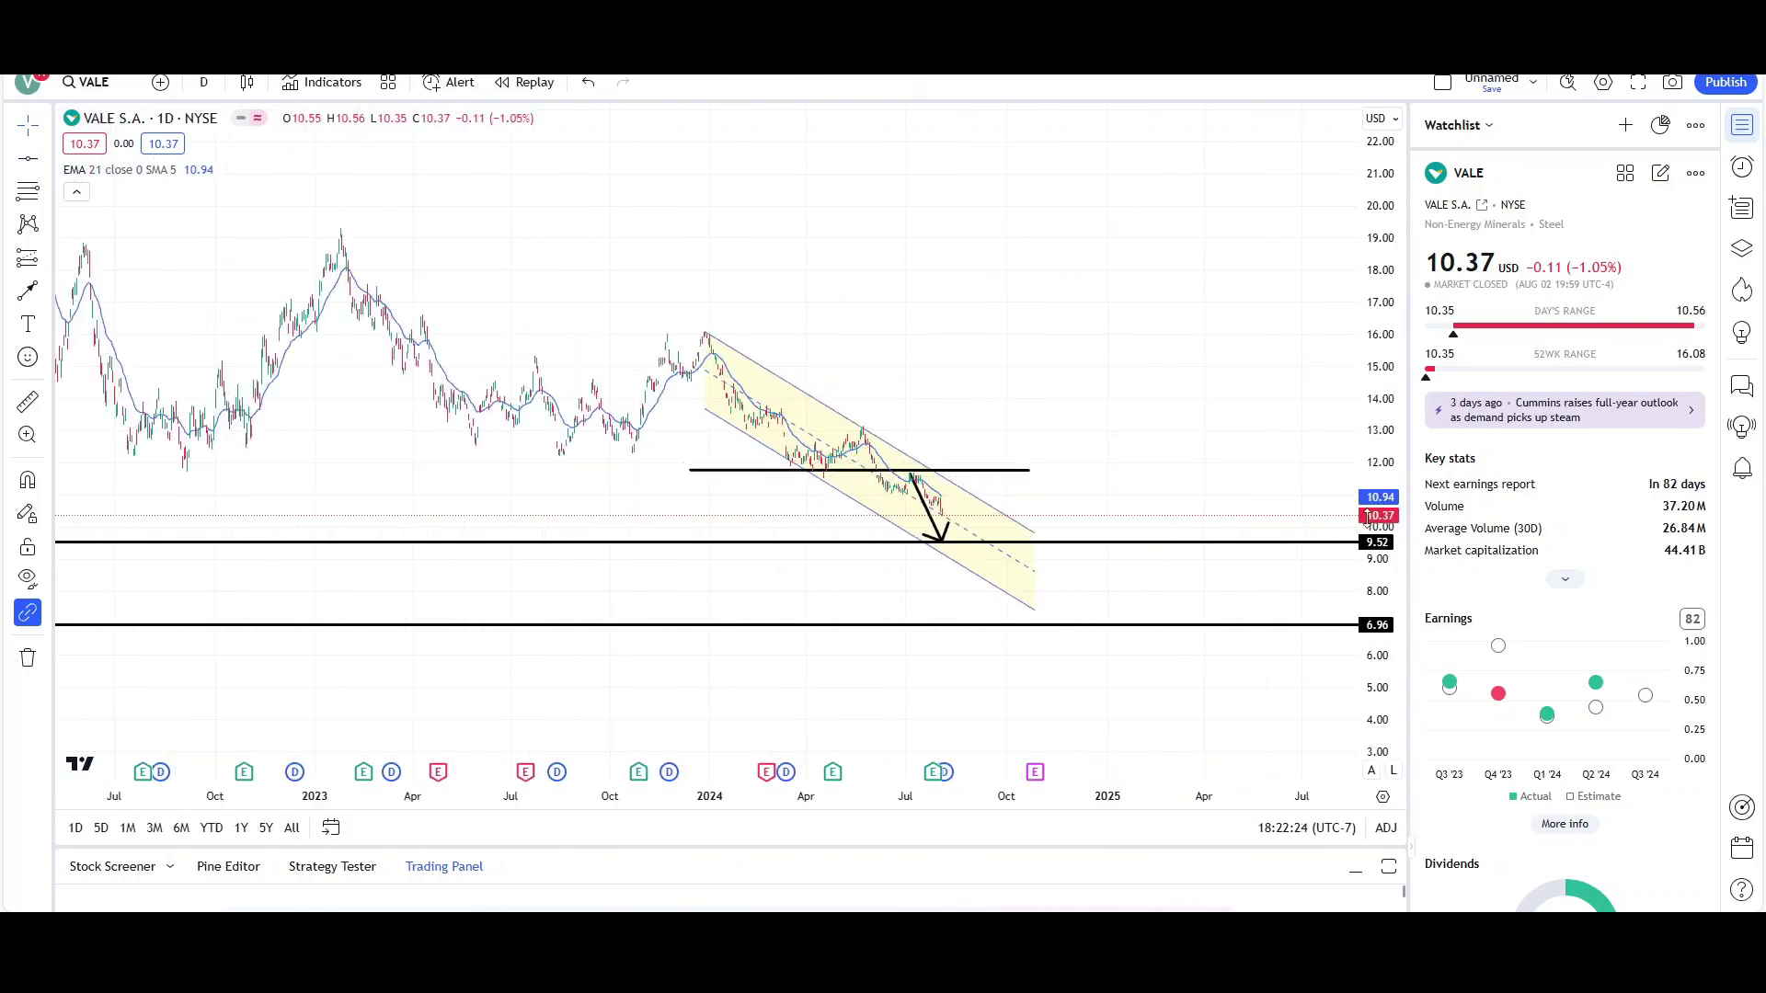
{"action": "scroll", "coordinate": [1187, 405], "scroll_direction": "up", "scroll_amount": 3}
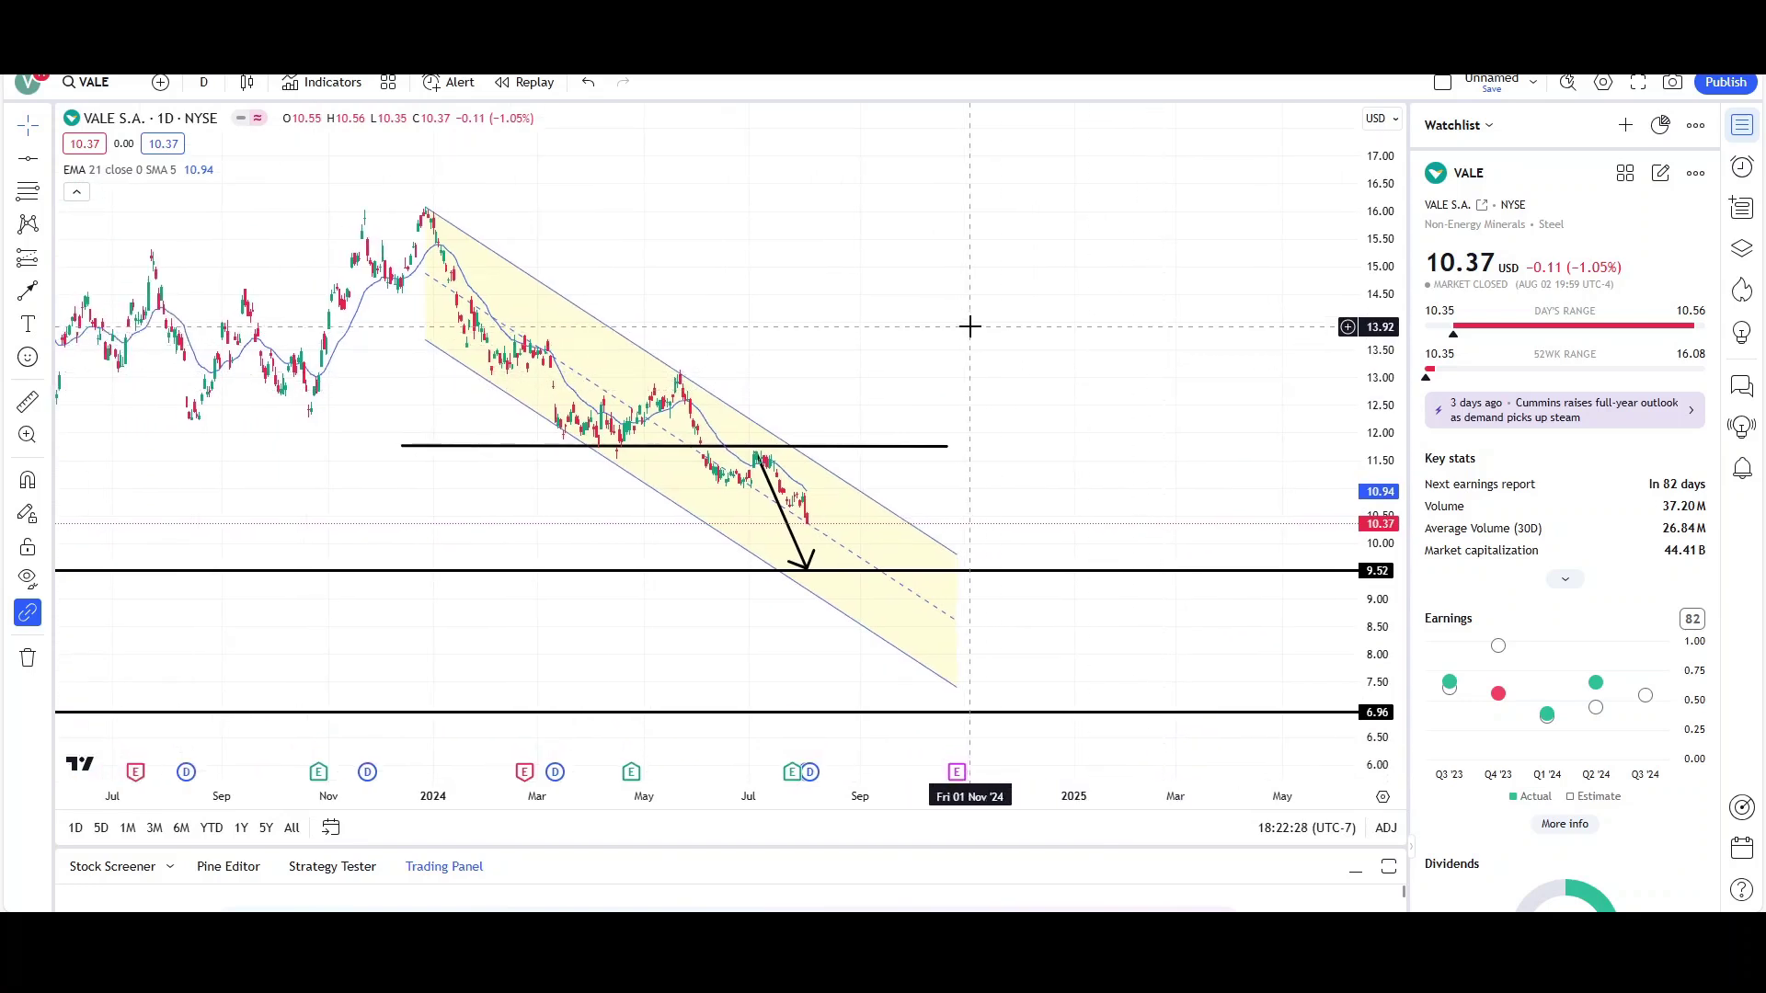
{"action": "scroll", "coordinate": [975, 329], "scroll_direction": "down", "scroll_amount": 3}
{"action": "scroll", "coordinate": [887, 505], "scroll_direction": "up", "scroll_amount": 3}
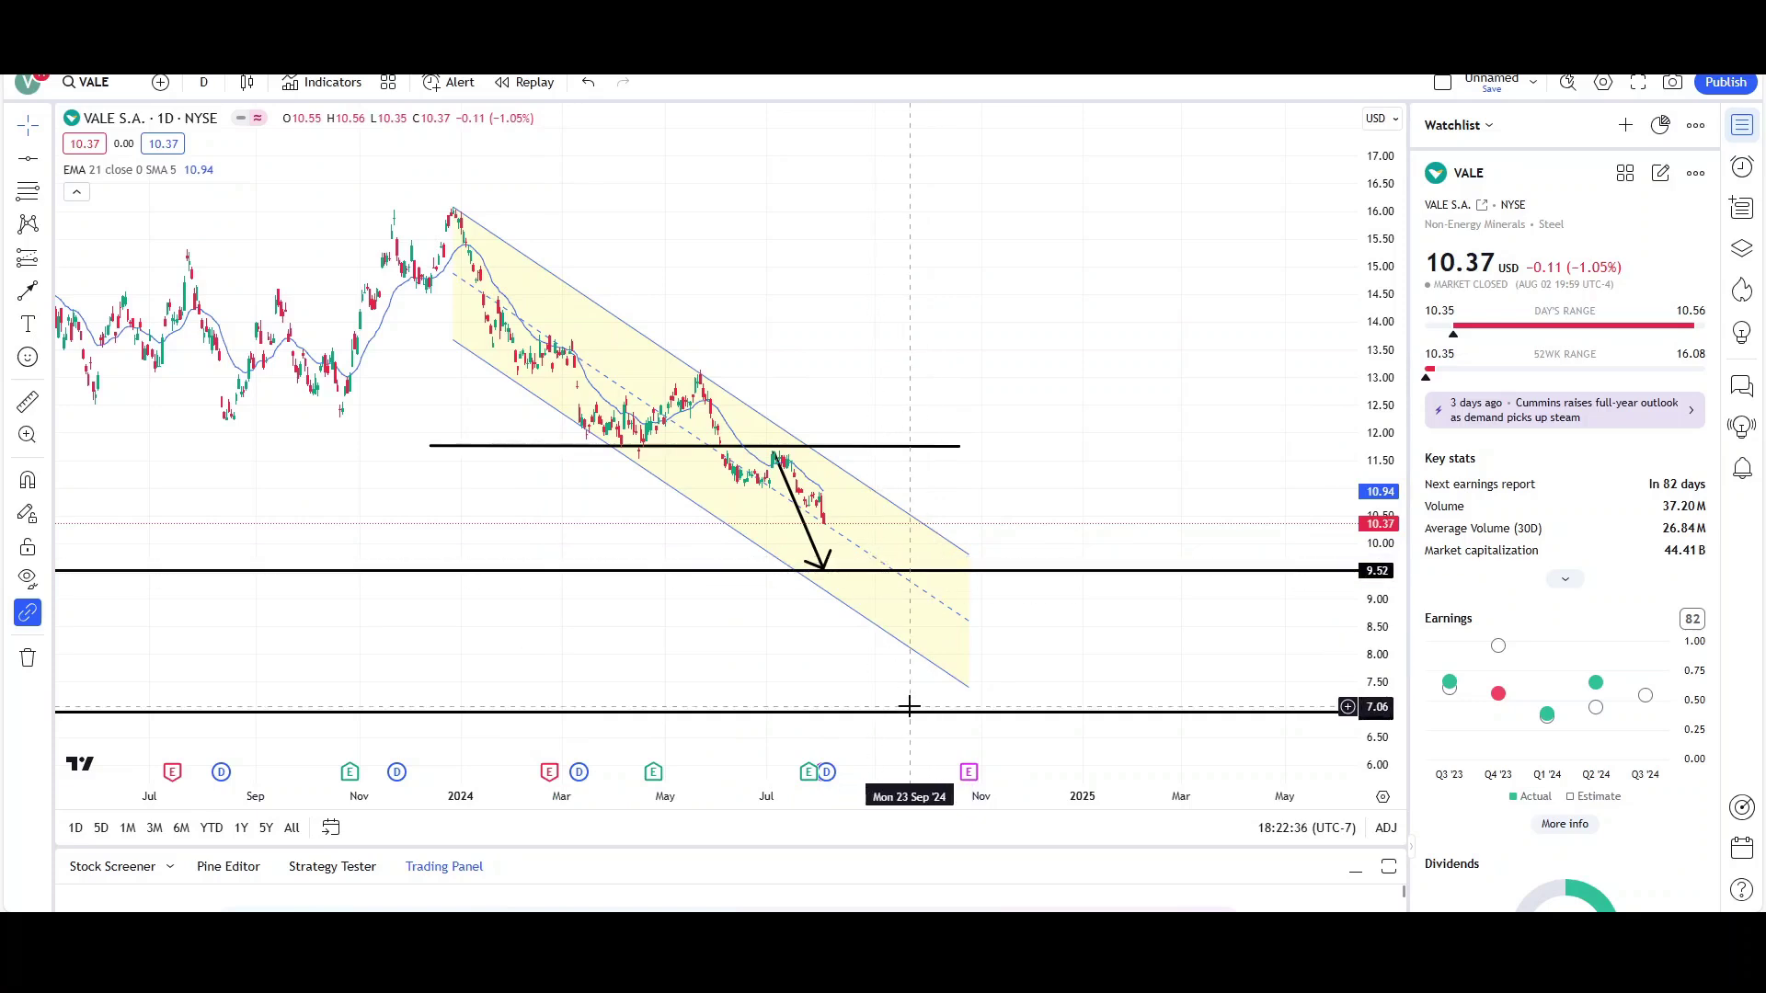
{"action": "scroll", "coordinate": [965, 341], "scroll_direction": "down", "scroll_amount": 1}
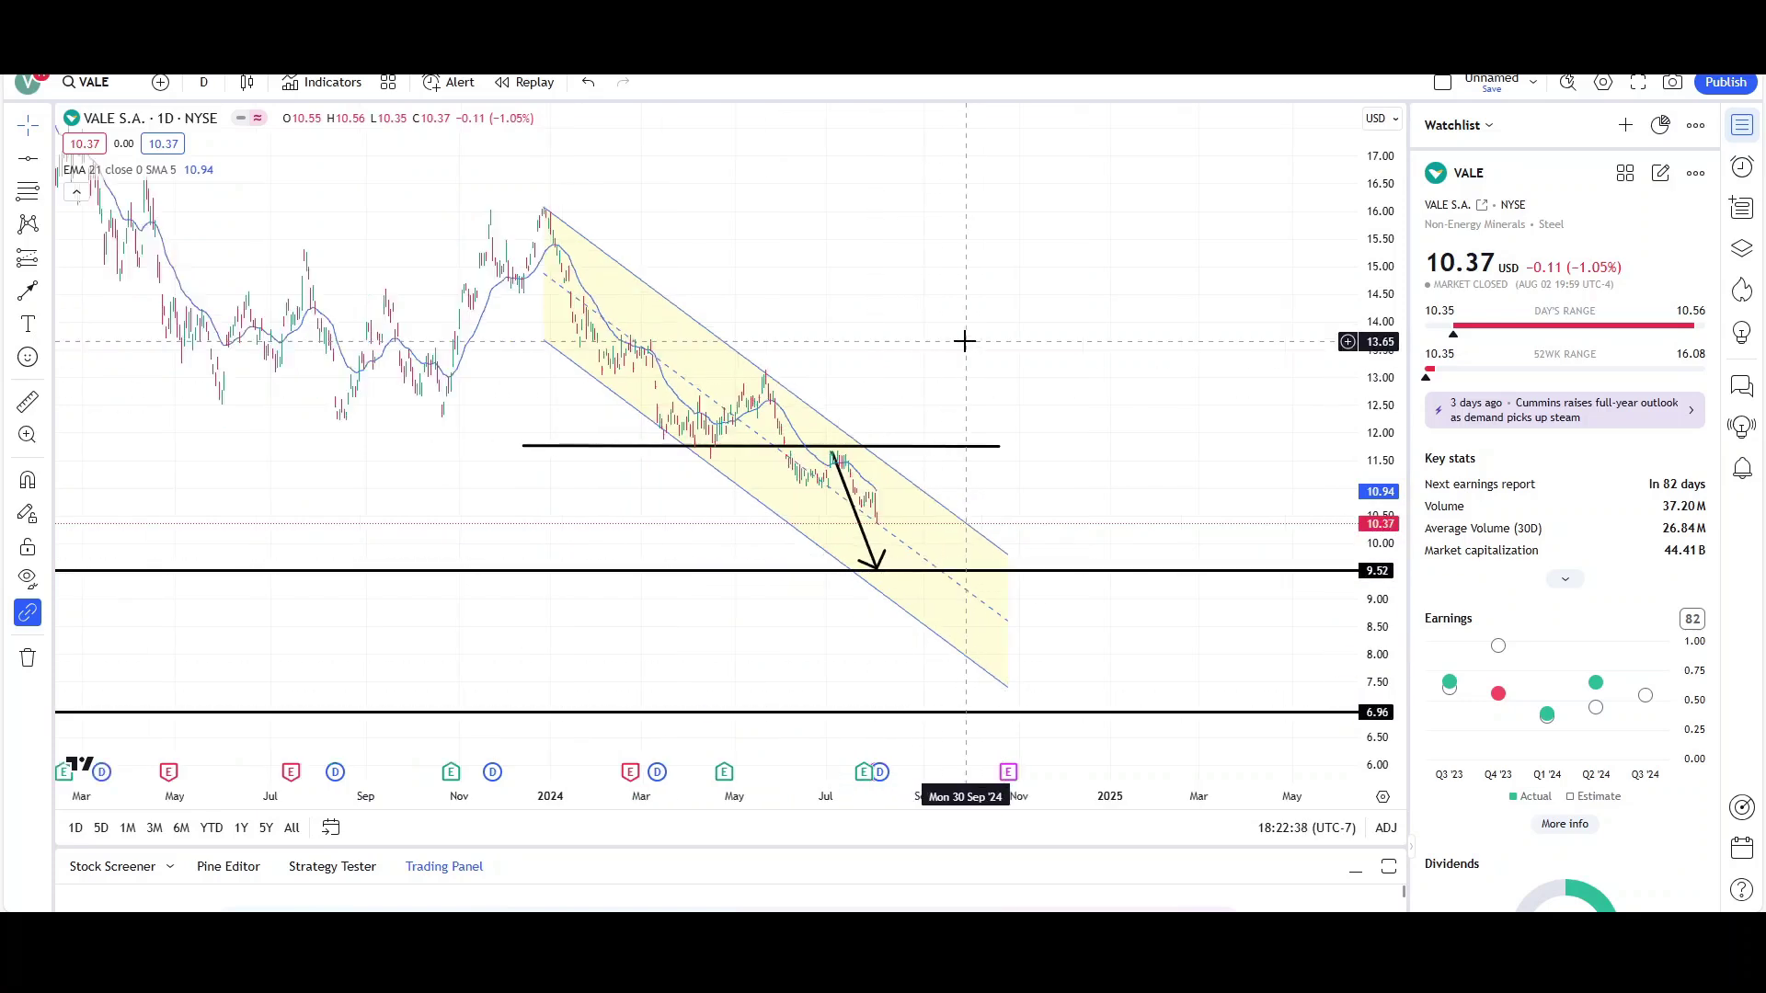
{"action": "scroll", "coordinate": [965, 341], "scroll_direction": "up", "scroll_amount": 1}
{"action": "scroll", "coordinate": [963, 340], "scroll_direction": "down", "scroll_amount": 5}
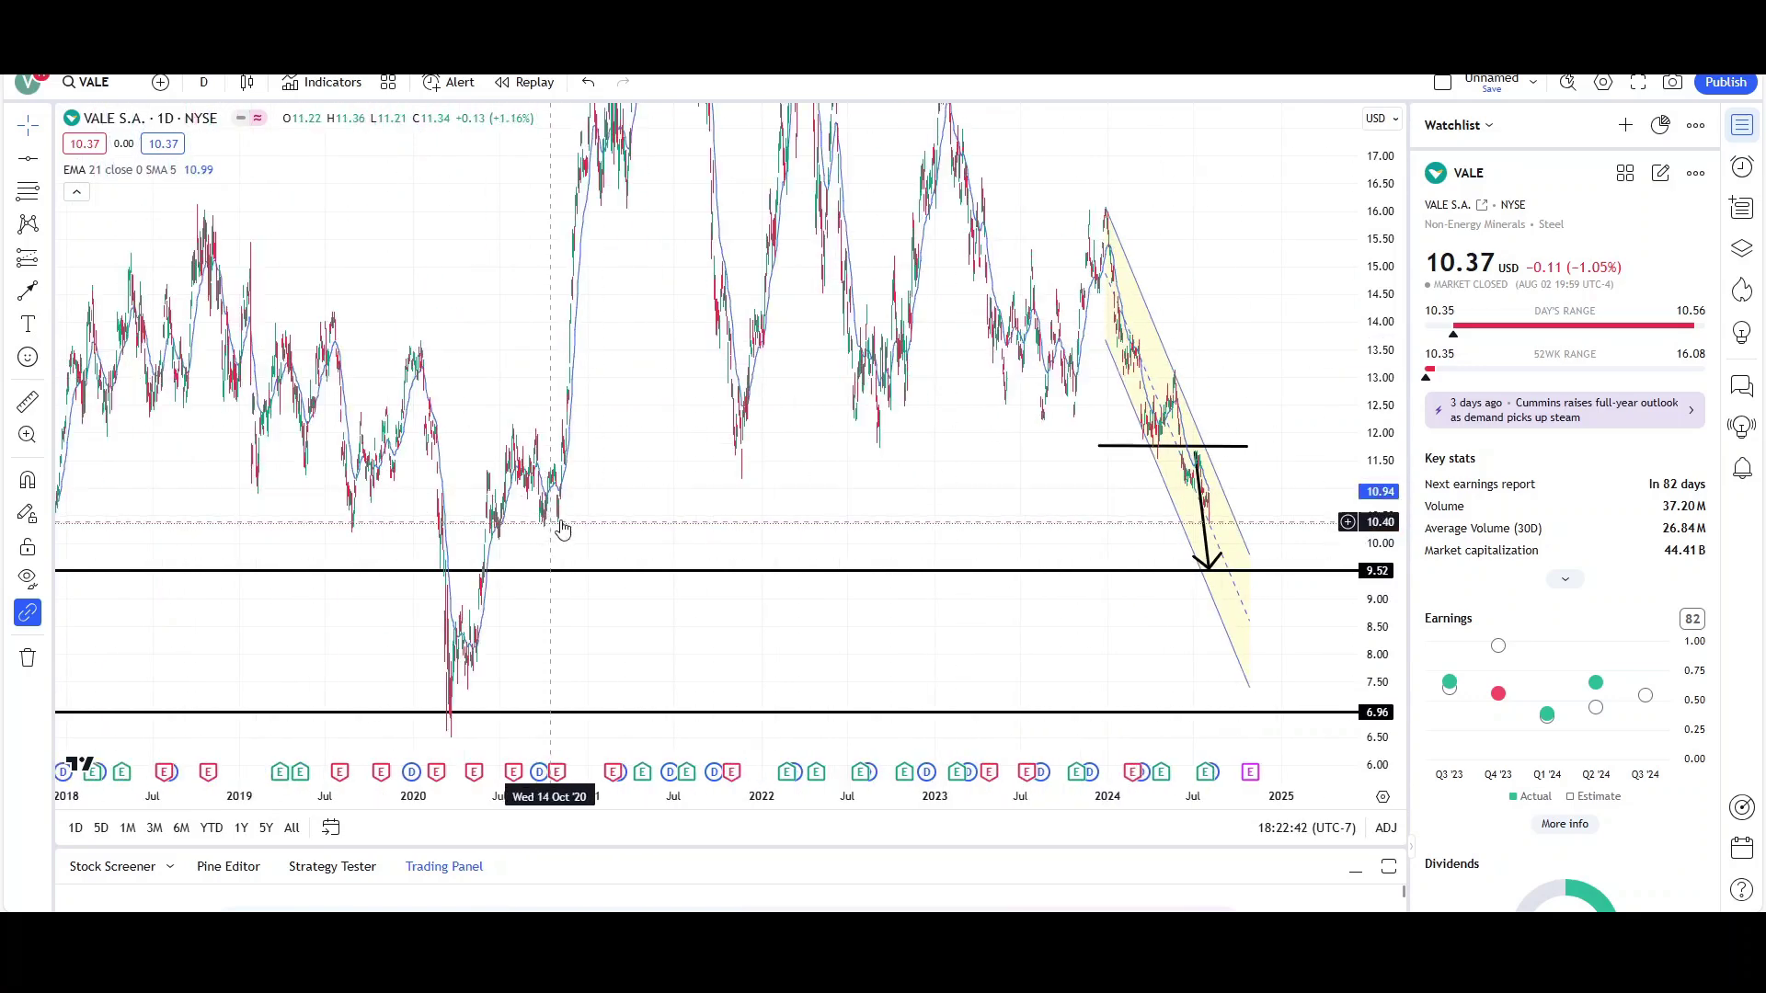
Brush a freehand projection from the latest price up to about 11.6 and down to about 8.2, and remove it
{"action": "scroll", "coordinate": [769, 512], "scroll_direction": "up", "scroll_amount": 5}
{"action": "left_click_drag", "start_coordinate": [954, 378], "coordinate": [958, 446]}
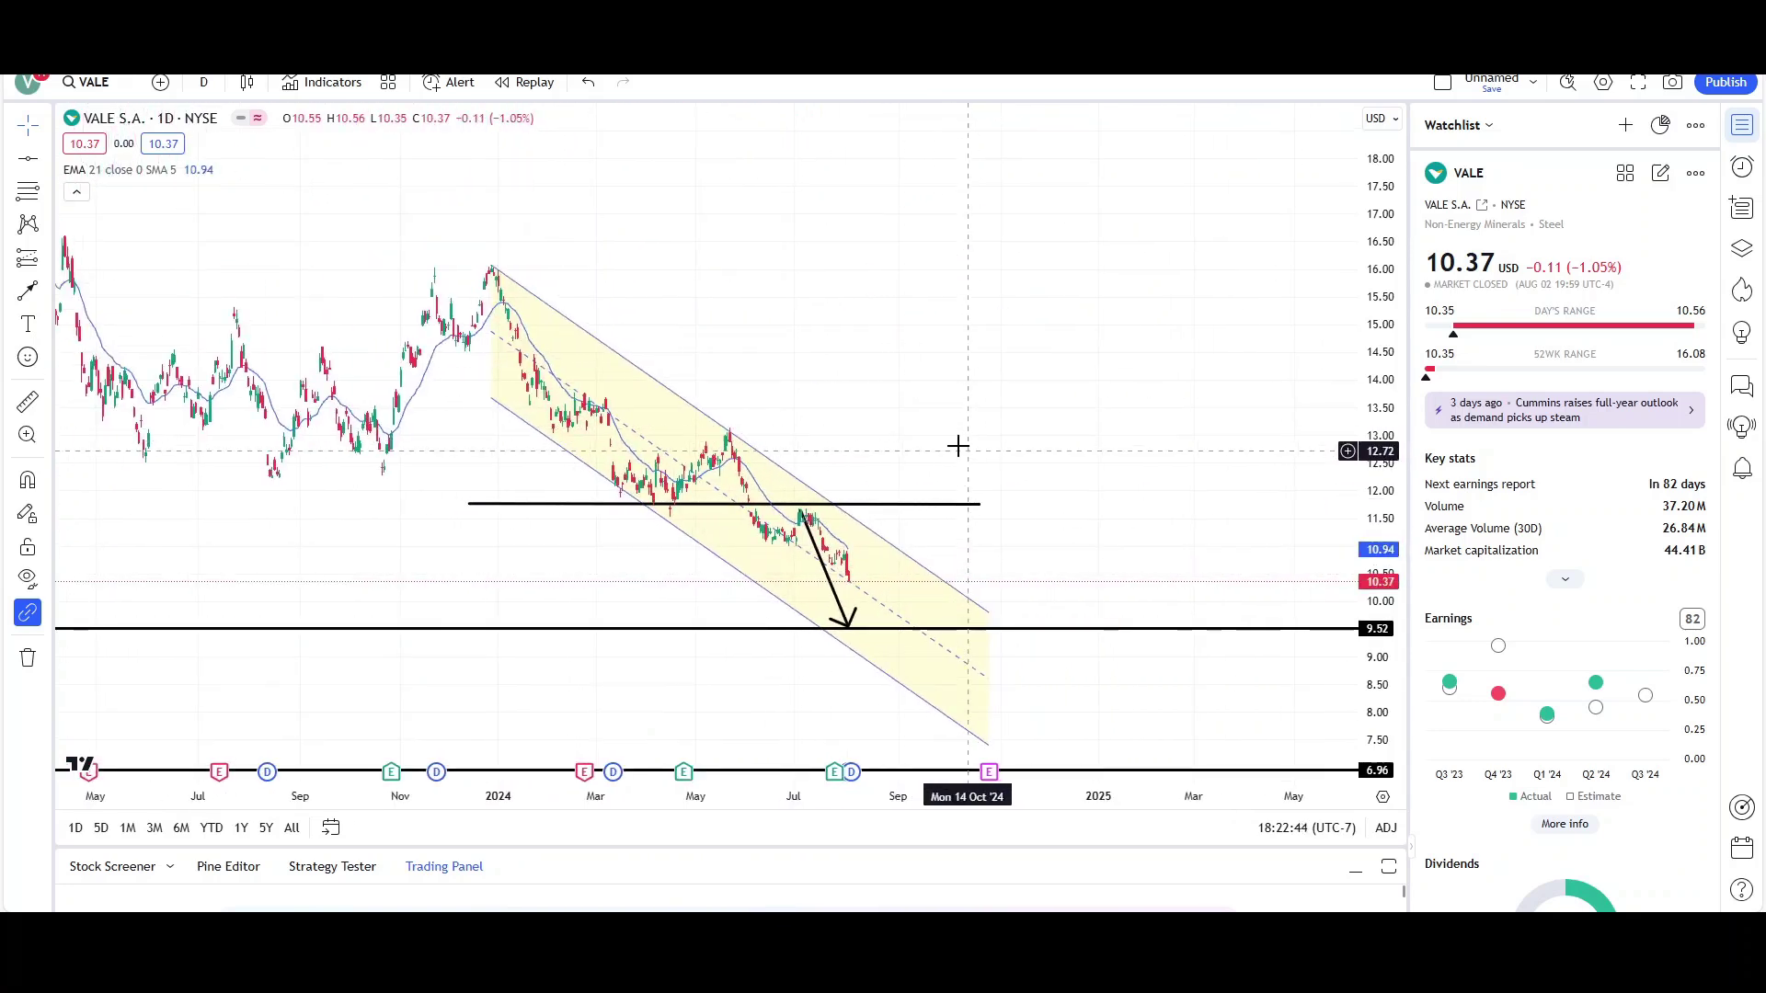
{"action": "left_click", "coordinate": [46, 300]}
{"action": "left_click", "coordinate": [174, 268]}
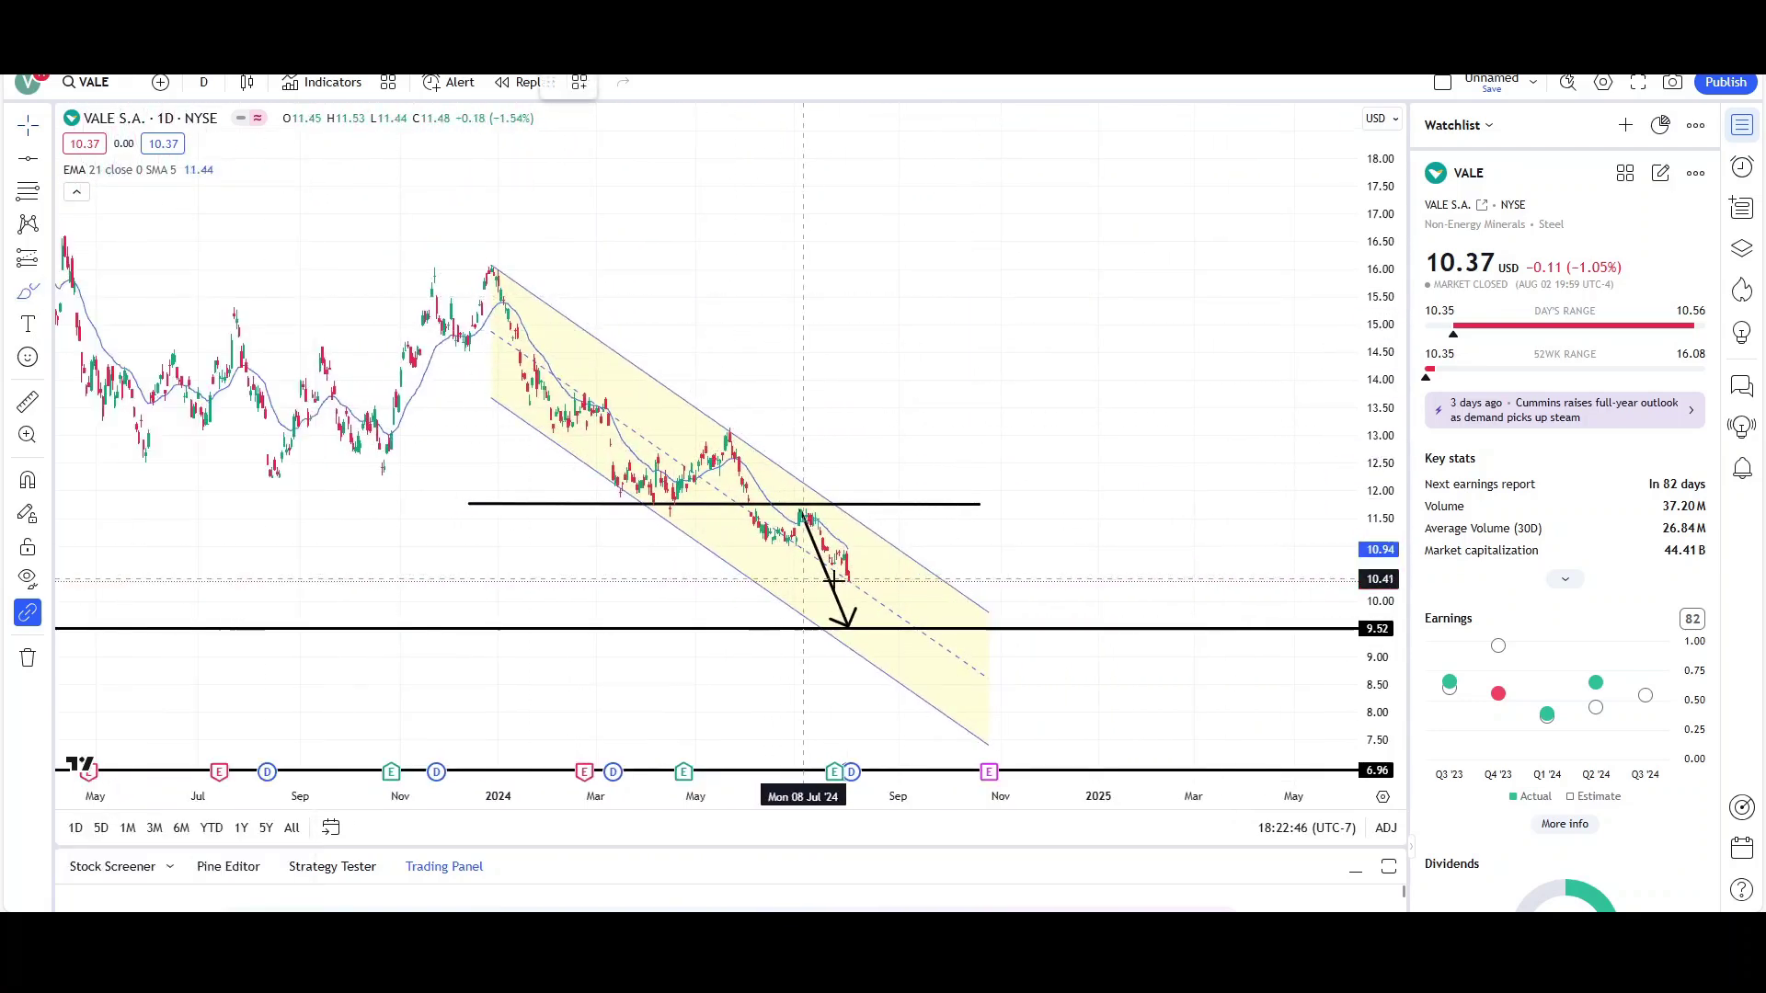
{"action": "left_click_drag", "start_coordinate": [844, 563], "coordinate": [874, 535]}
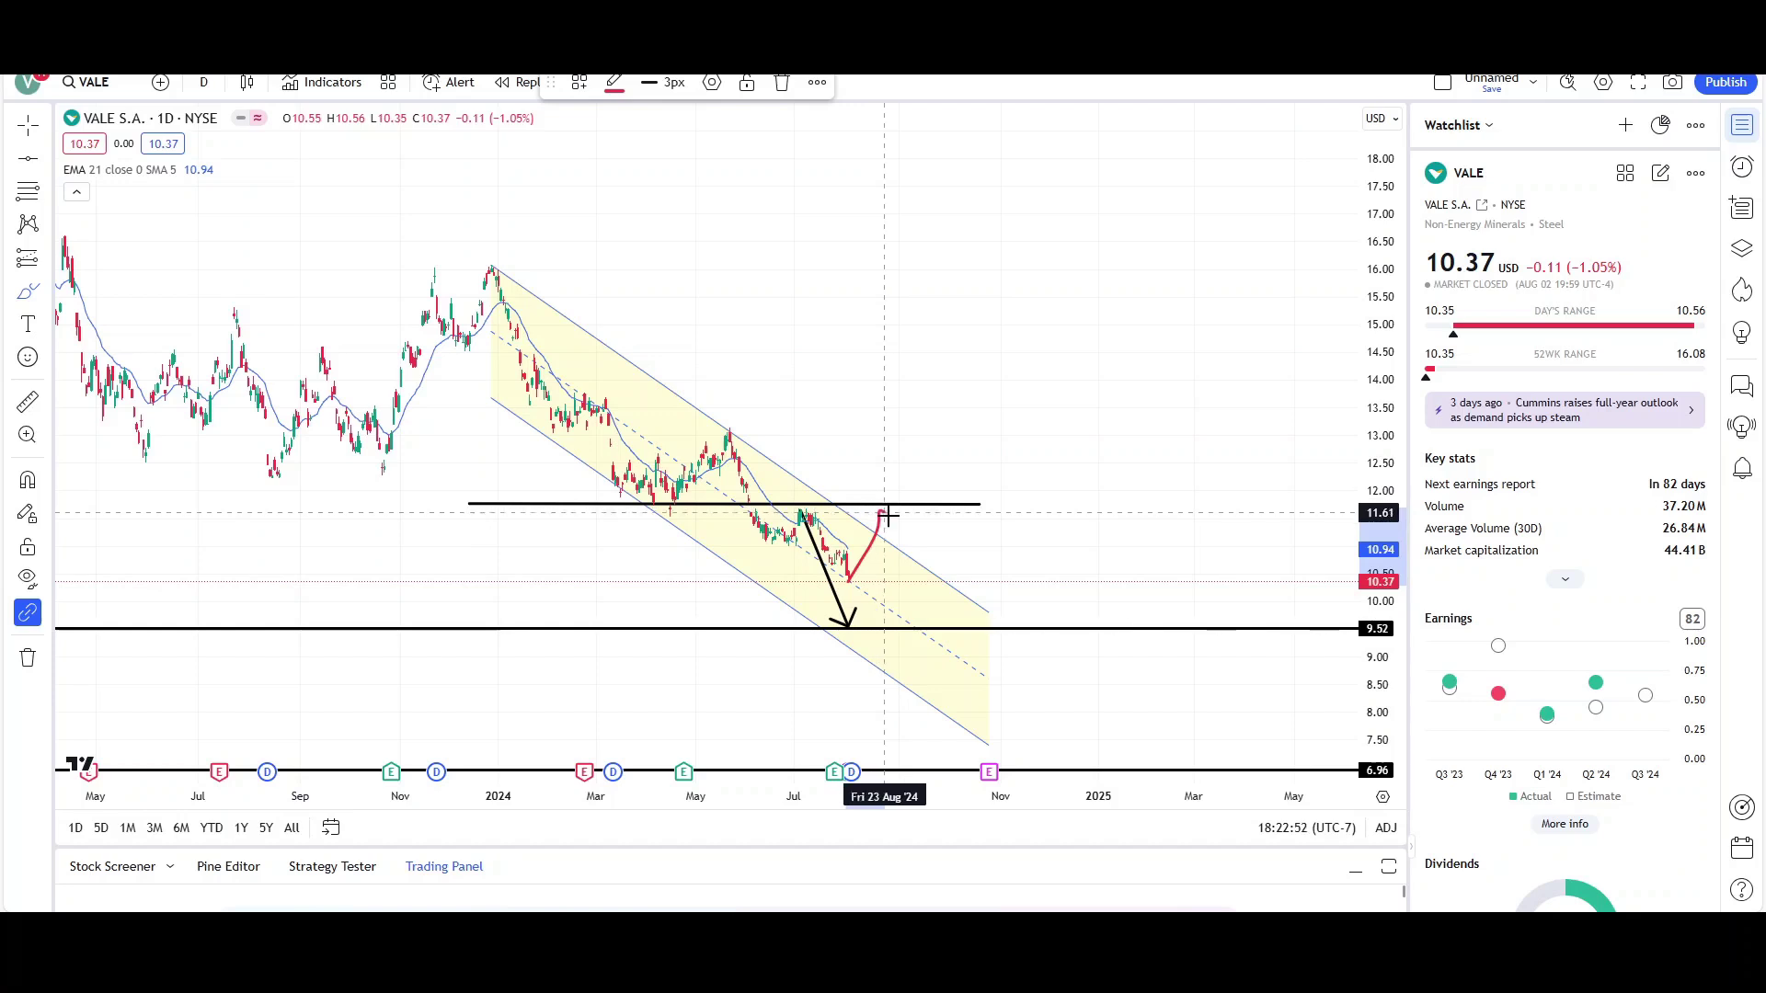
{"action": "left_click_drag", "start_coordinate": [888, 517], "coordinate": [999, 701]}
{"action": "key", "text": "Delete"}
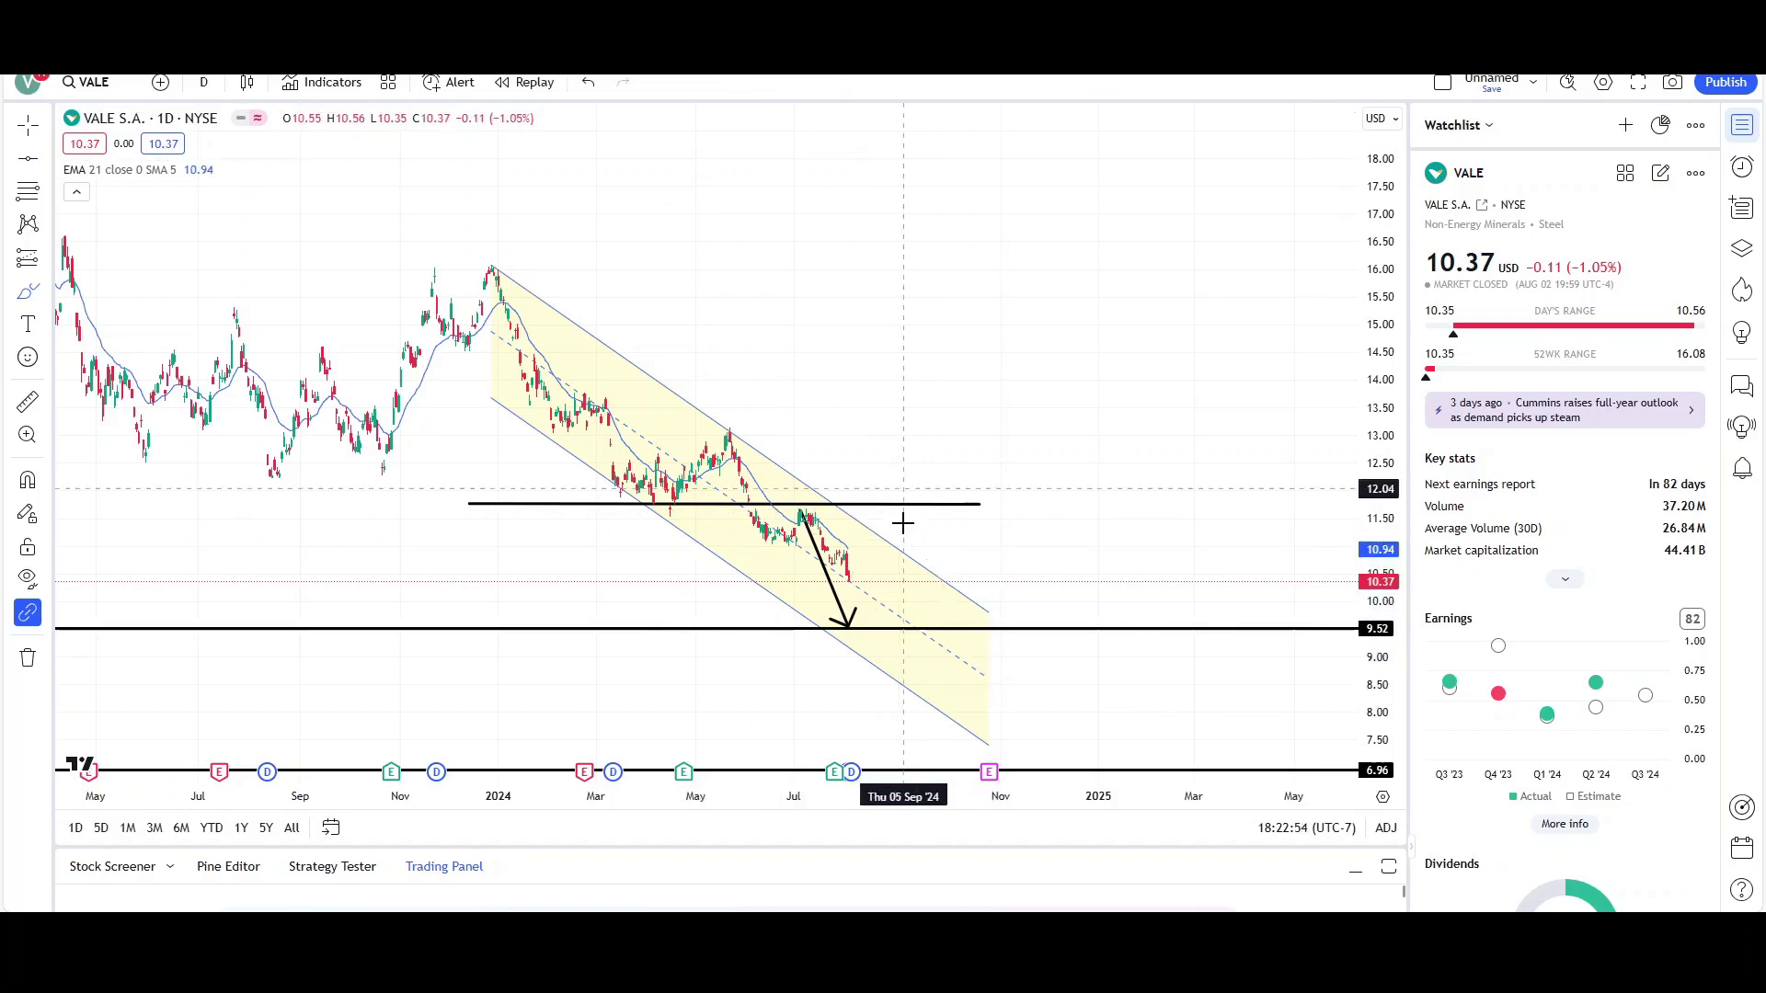
Brush a freehand projection from the channel's upper edge down to about 7.8 and back up to about 9.7, and remove it
{"action": "mouse_move", "coordinate": [848, 581]}
{"action": "left_mouse_down"}
{"action": "mouse_move", "coordinate": [930, 410]}
{"action": "mouse_move", "coordinate": [969, 402]}
{"action": "mouse_move", "coordinate": [1029, 437]}
{"action": "mouse_move", "coordinate": [1166, 278]}
{"action": "left_mouse_up"}
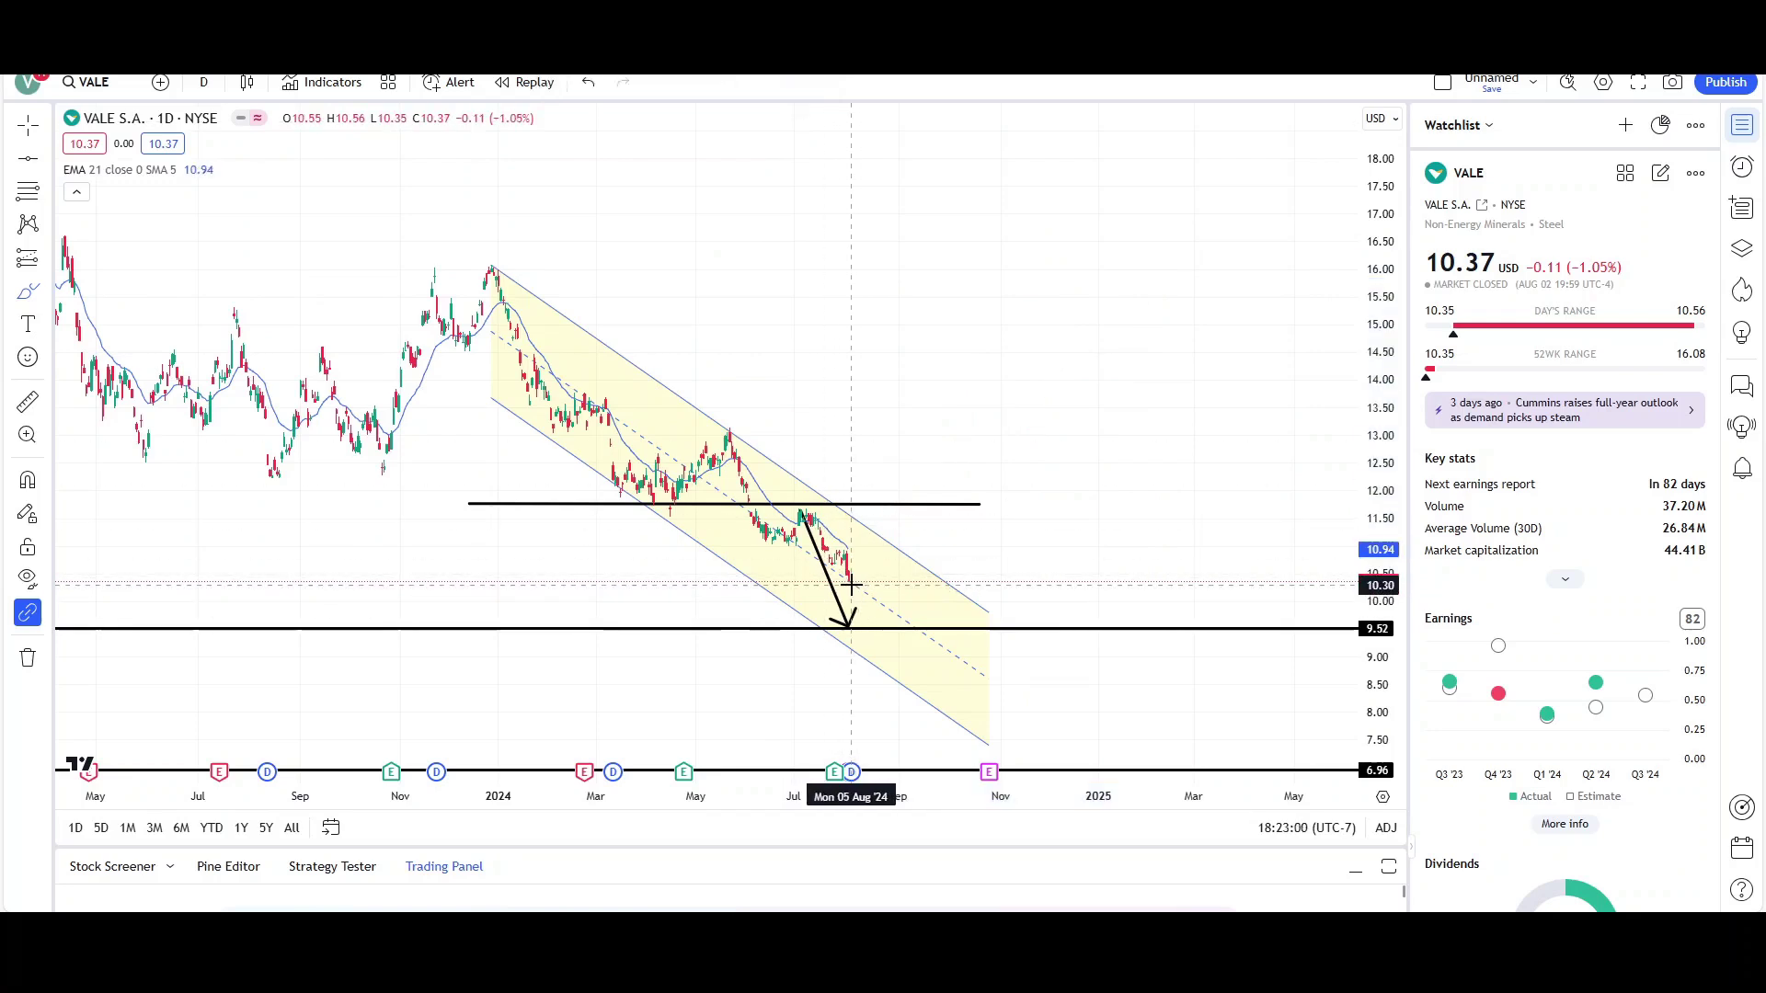
{"action": "mouse_move", "coordinate": [890, 535]}
{"action": "left_mouse_down"}
{"action": "mouse_move", "coordinate": [961, 713]}
{"action": "mouse_move", "coordinate": [1046, 616]}
{"action": "left_mouse_up"}
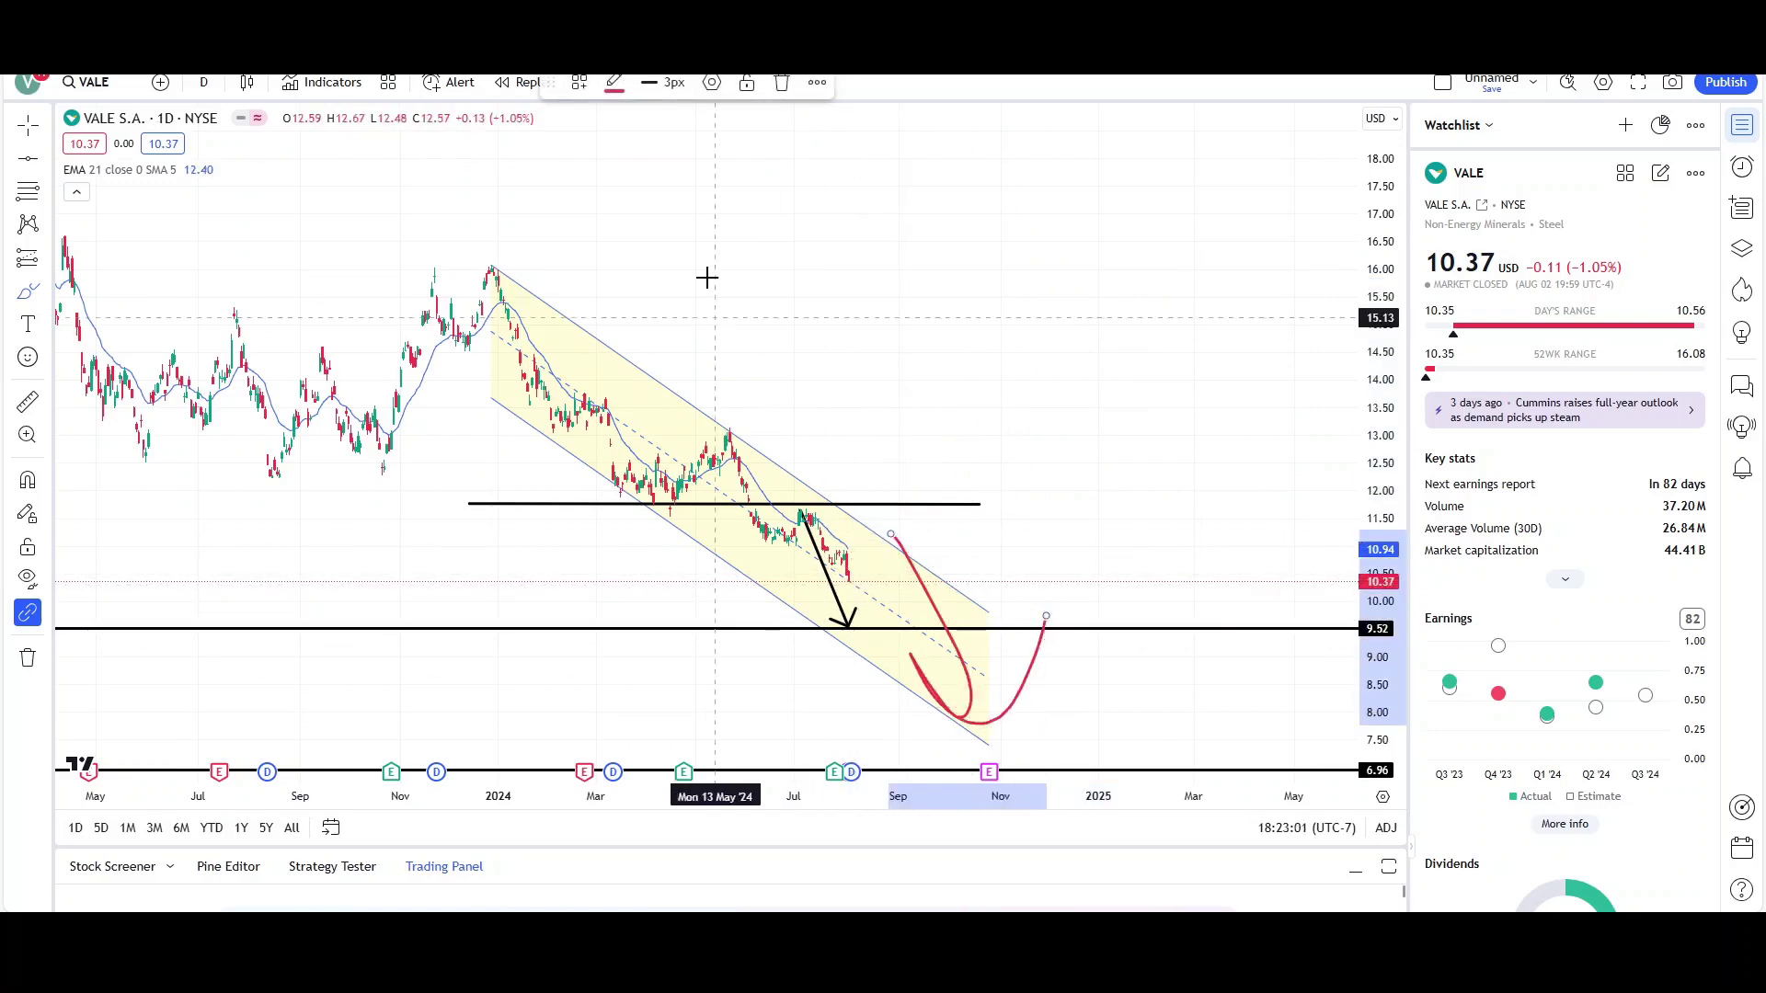
{"action": "left_click", "coordinate": [778, 90]}
Brush a rising breakout path from the latest price through the 11.75 level to about 14.6, and delete it
{"action": "left_click_drag", "start_coordinate": [841, 579], "coordinate": [879, 516]}
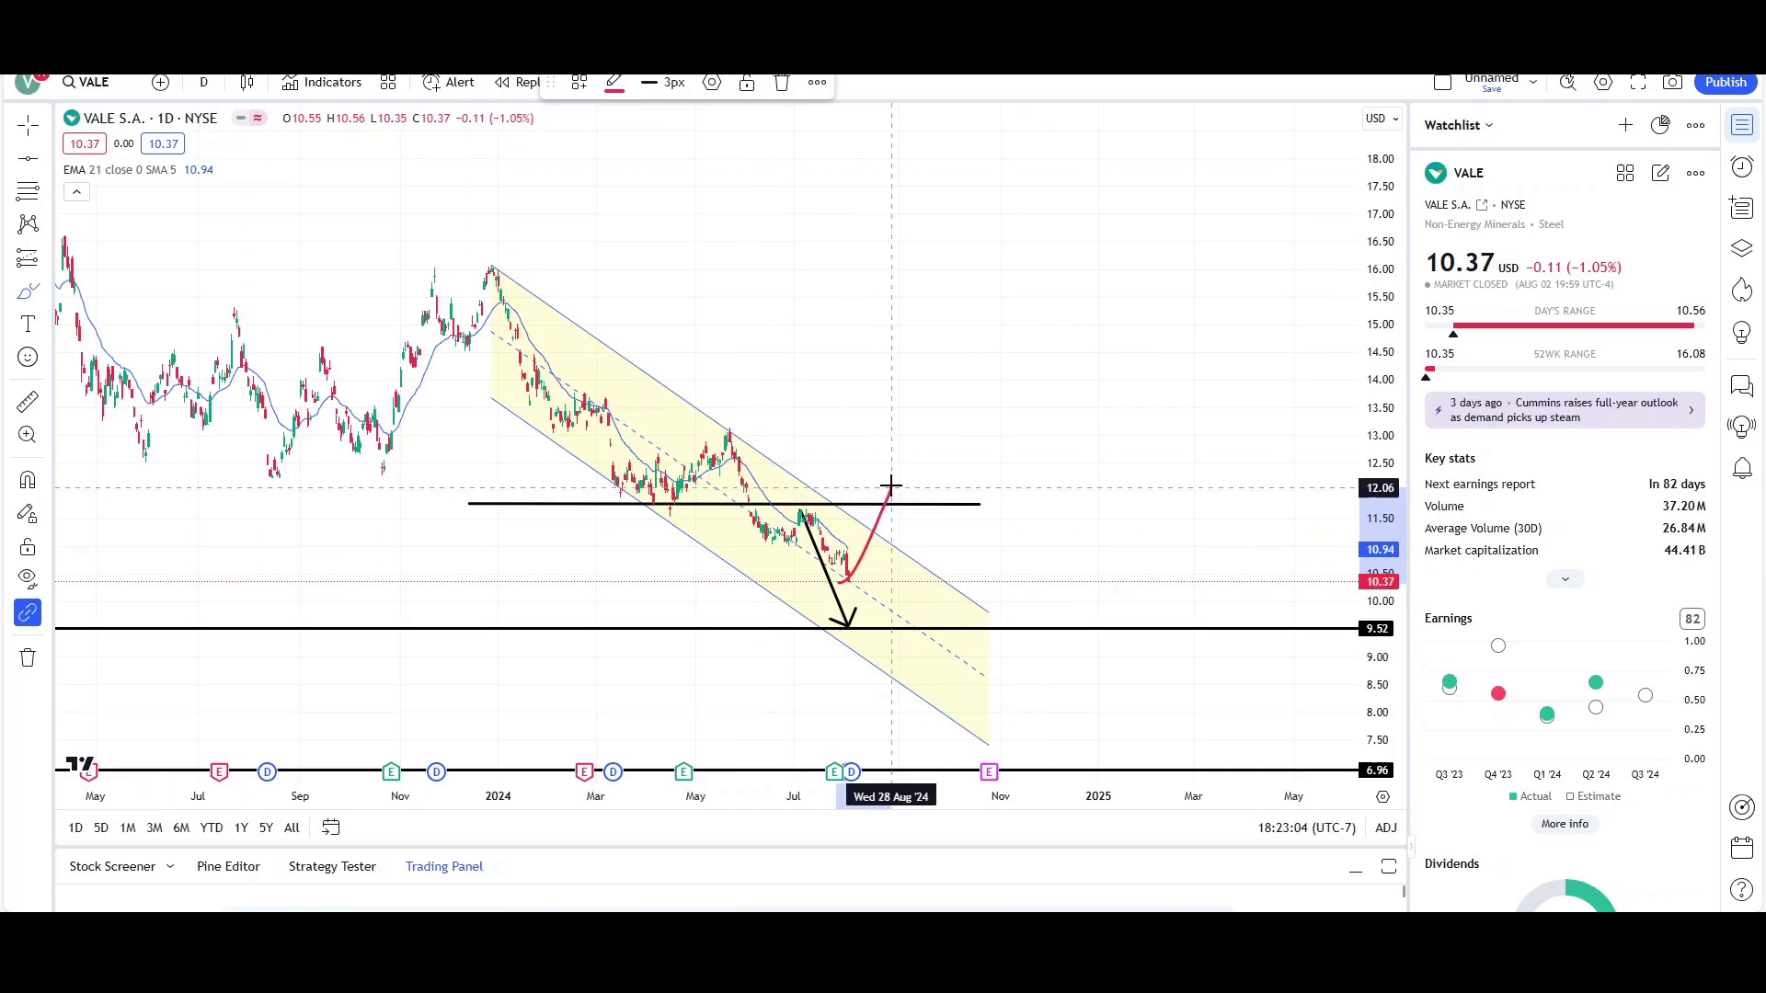
{"action": "mouse_move", "coordinate": [950, 494]}
{"action": "left_mouse_down"}
{"action": "mouse_move", "coordinate": [1024, 323]}
{"action": "mouse_move", "coordinate": [1040, 347]}
{"action": "left_mouse_up"}
{"action": "key", "text": "Delete"}
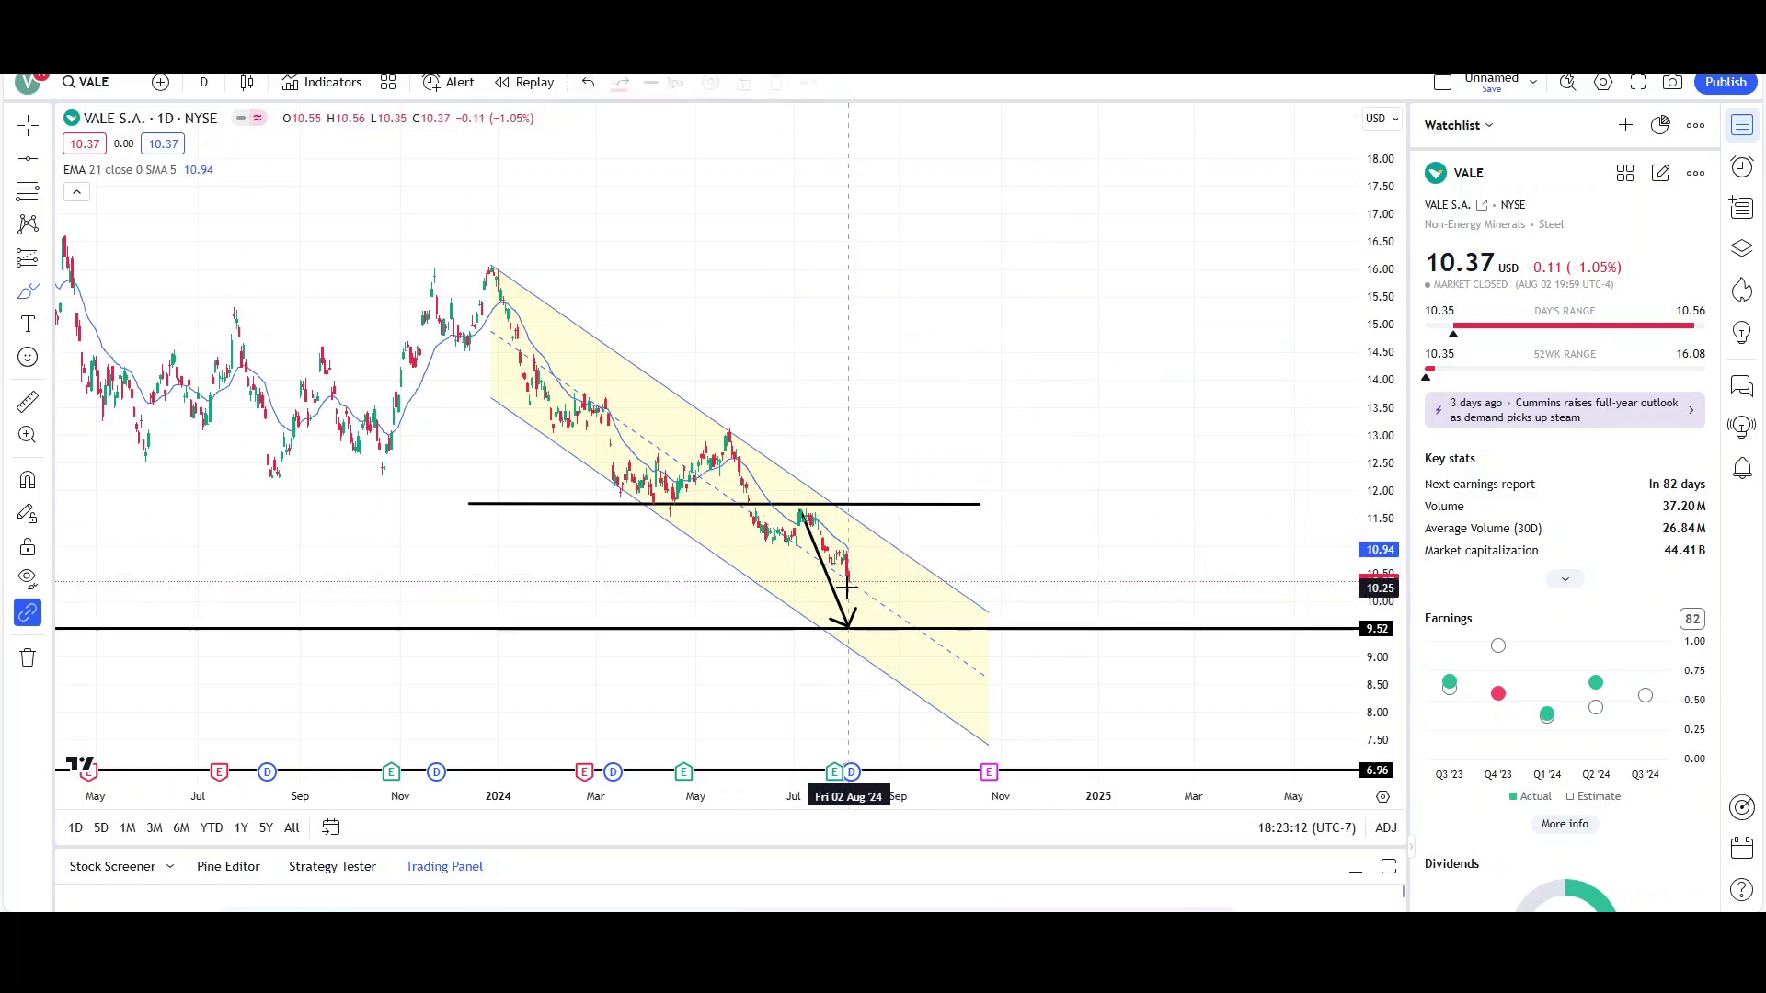
Brush freehand paths peaking near the channel's upper edge, falling to about 8.1 and rebounding, and remove each one
{"action": "mouse_move", "coordinate": [846, 587]}
{"action": "left_mouse_down"}
{"action": "mouse_move", "coordinate": [880, 529]}
{"action": "mouse_move", "coordinate": [990, 677]}
{"action": "mouse_move", "coordinate": [1009, 599]}
{"action": "left_mouse_up"}
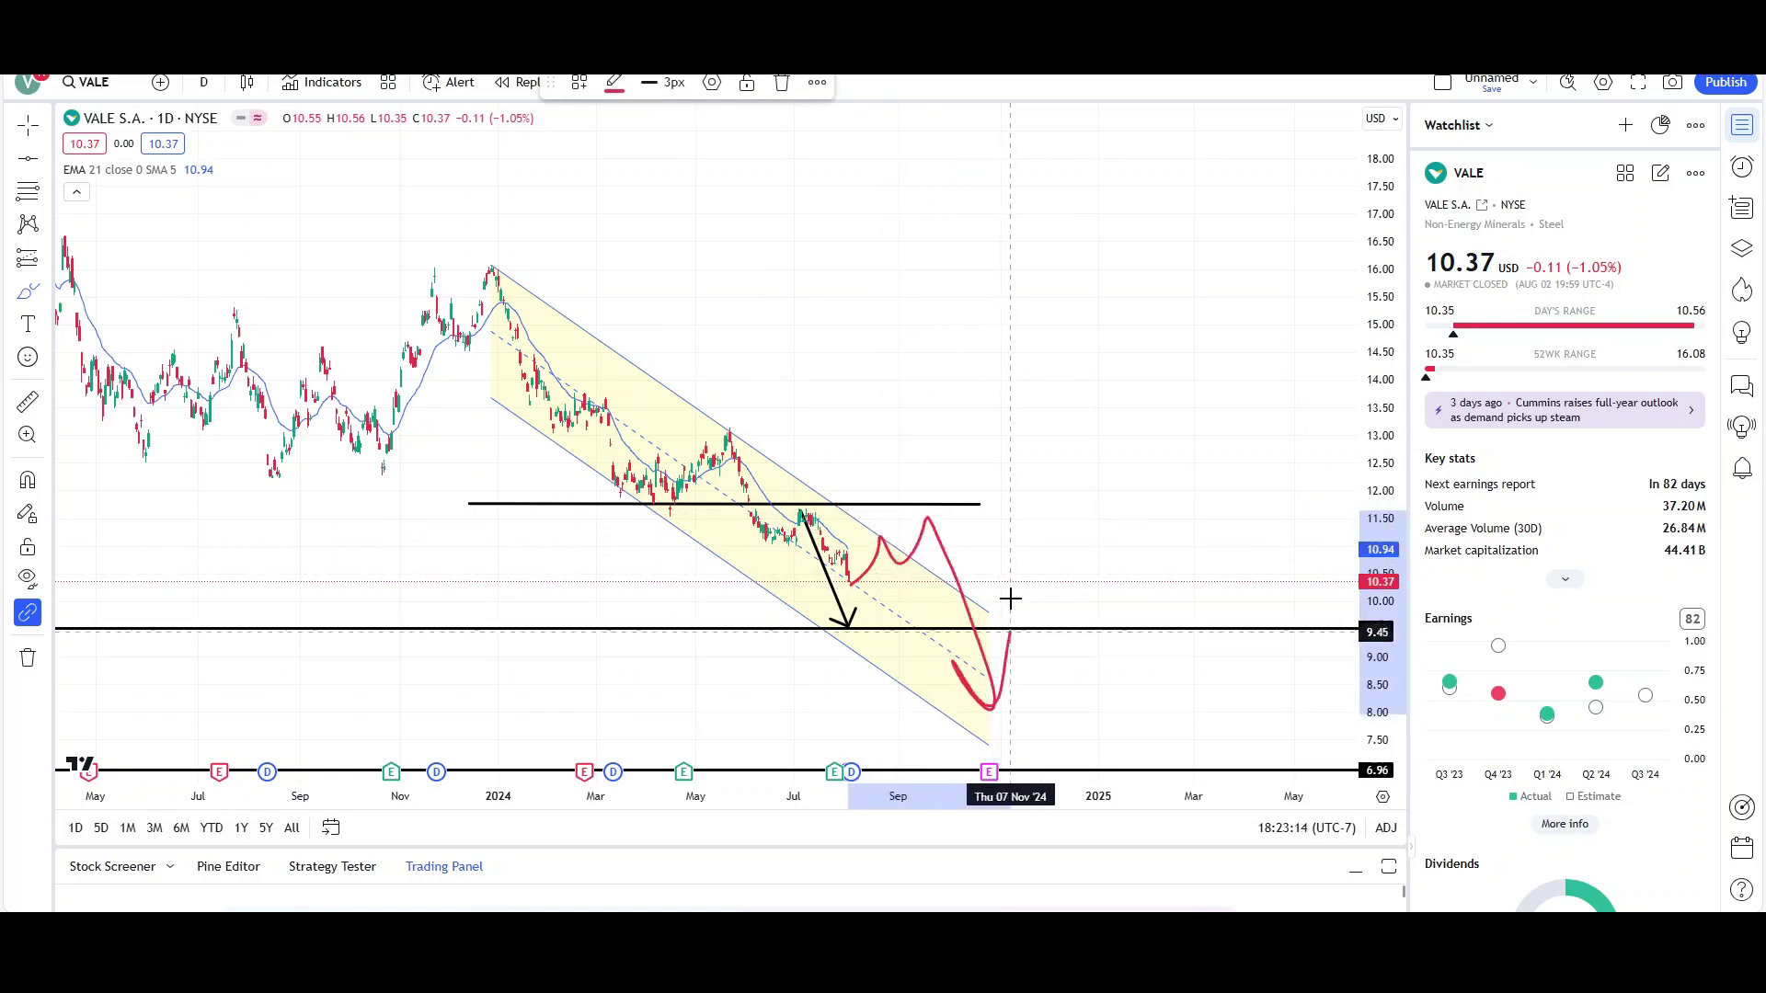
{"action": "key", "text": "Delete"}
{"action": "mouse_move", "coordinate": [908, 522]}
{"action": "left_mouse_down"}
{"action": "mouse_move", "coordinate": [961, 702]}
{"action": "mouse_move", "coordinate": [993, 550]}
{"action": "left_mouse_up"}
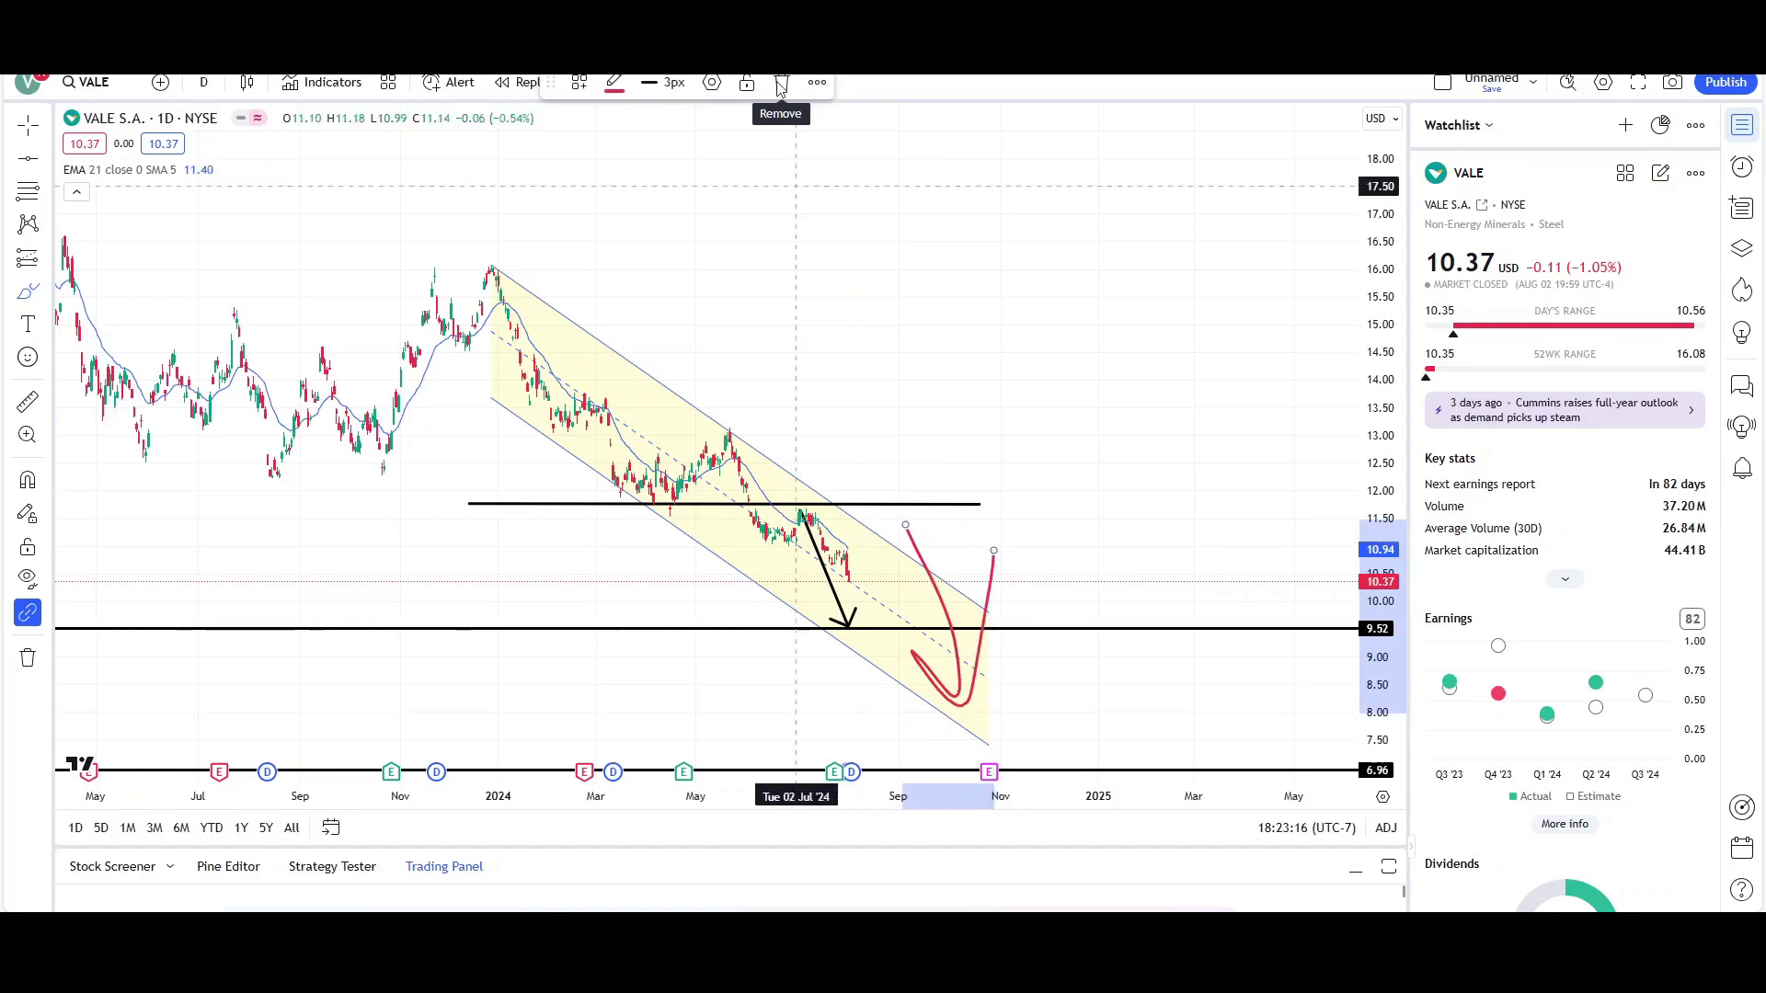
{"action": "left_click", "coordinate": [785, 83]}
Switch the chart to the 1-week interval and rescale its axes to show the price history since 2020
{"action": "left_click", "coordinate": [203, 82]}
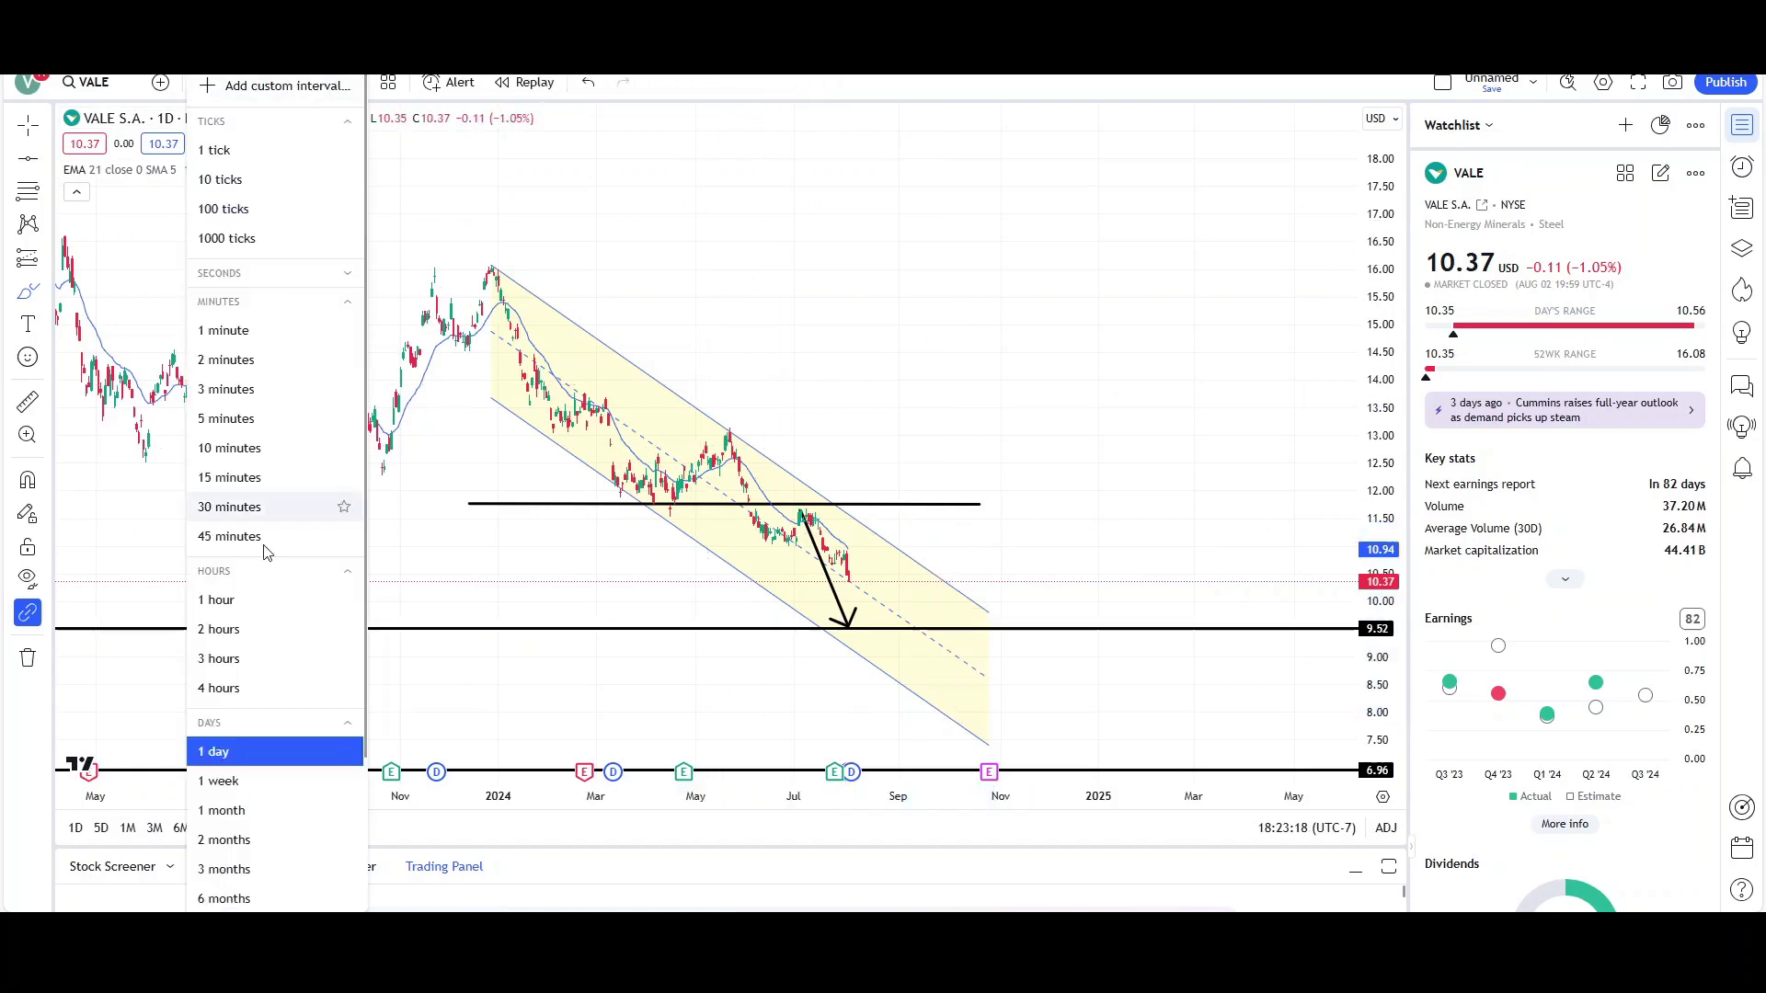
{"action": "left_click", "coordinate": [221, 781]}
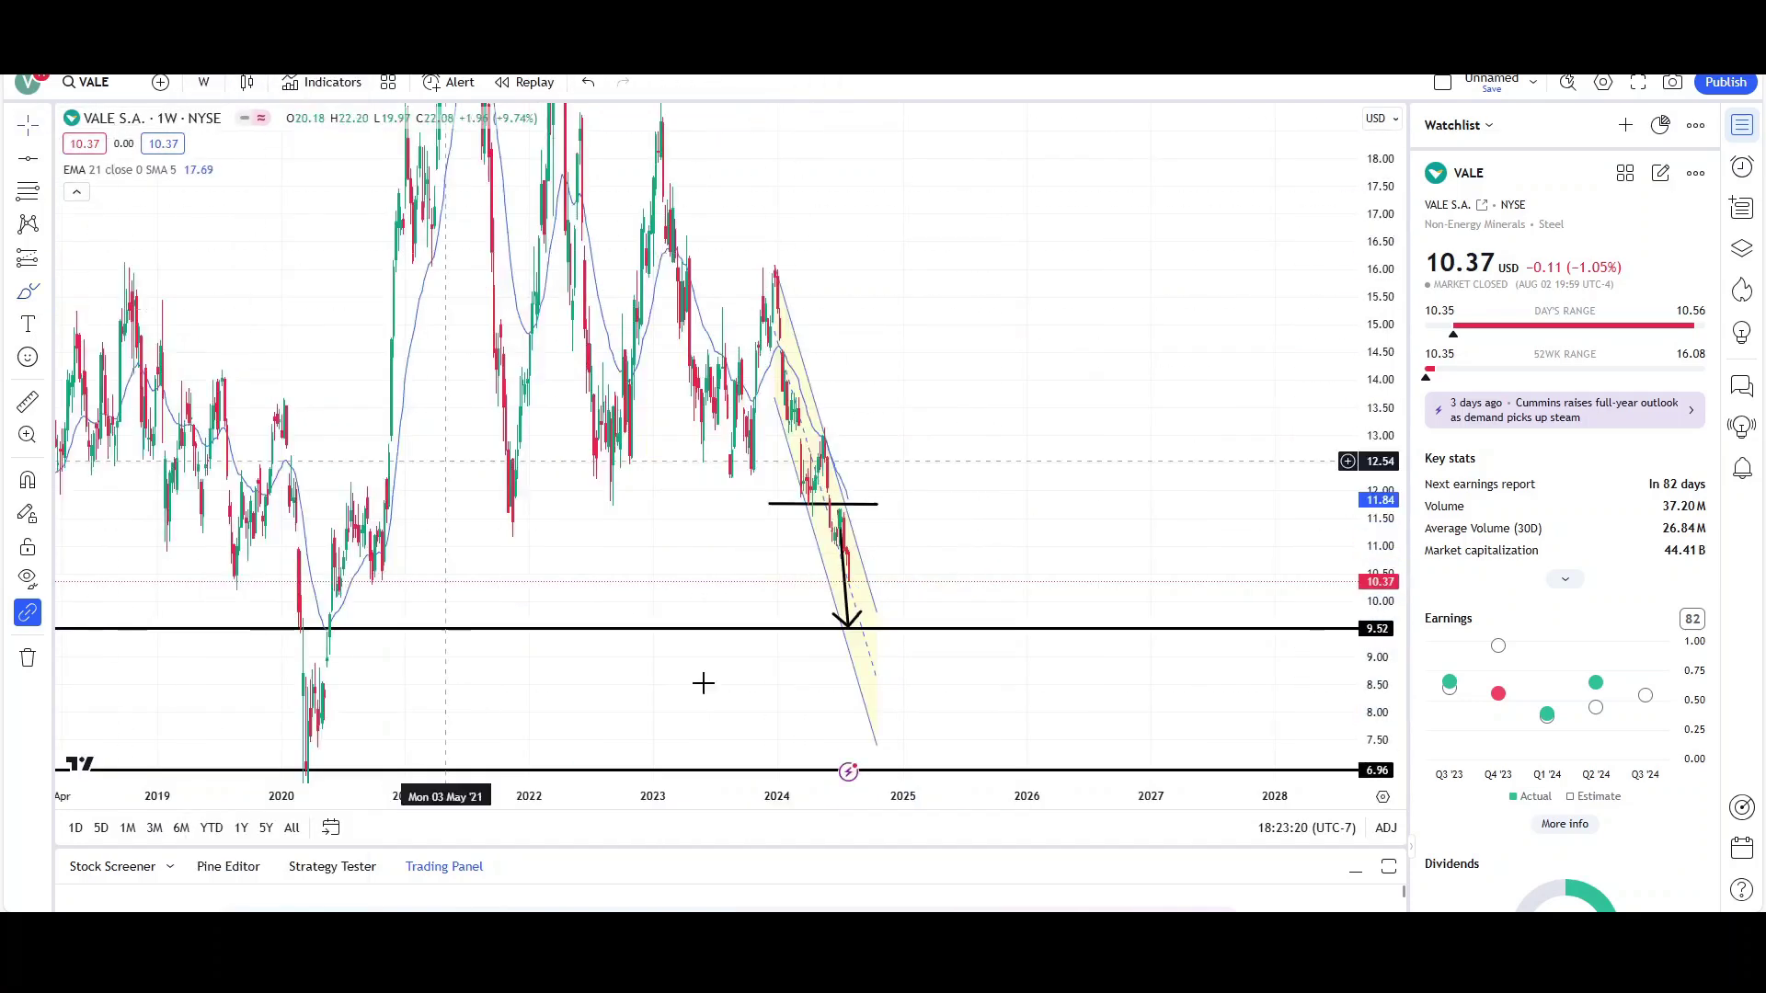
{"action": "double_click", "coordinate": [783, 806]}
{"action": "double_click", "coordinate": [1379, 340]}
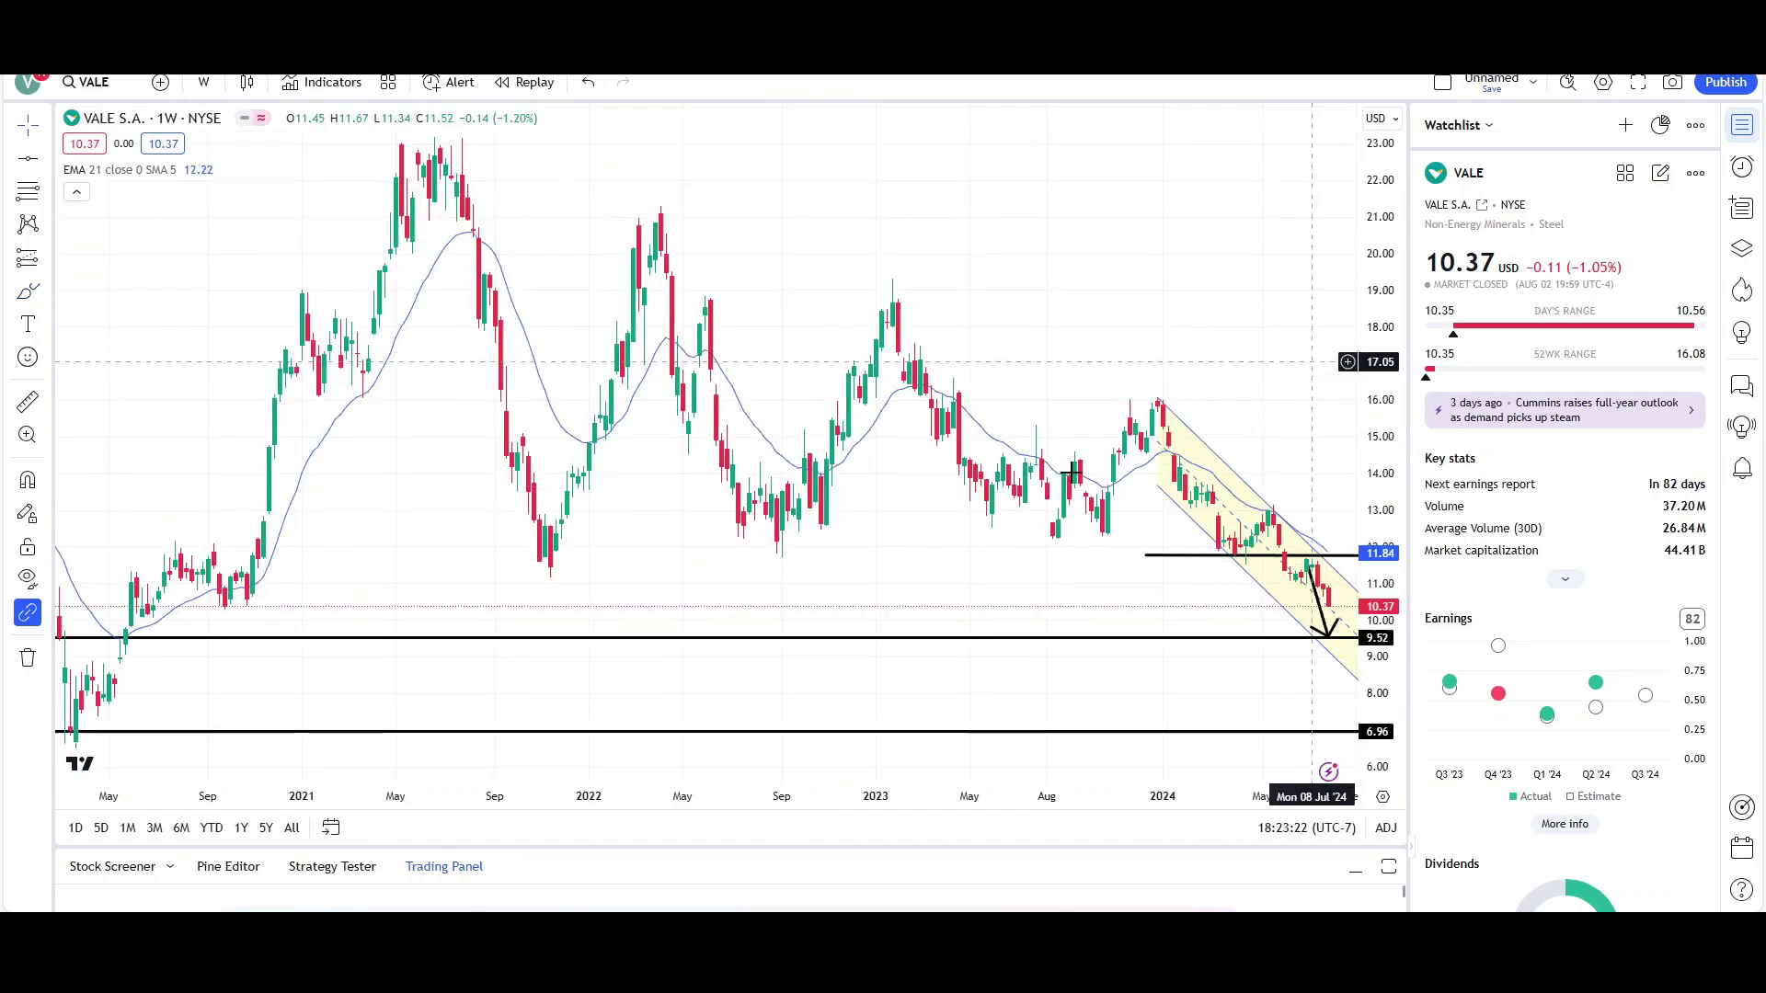
{"action": "scroll", "coordinate": [926, 670], "scroll_direction": "down", "scroll_amount": 4}
{"action": "left_click_drag", "start_coordinate": [923, 672], "coordinate": [615, 658]}
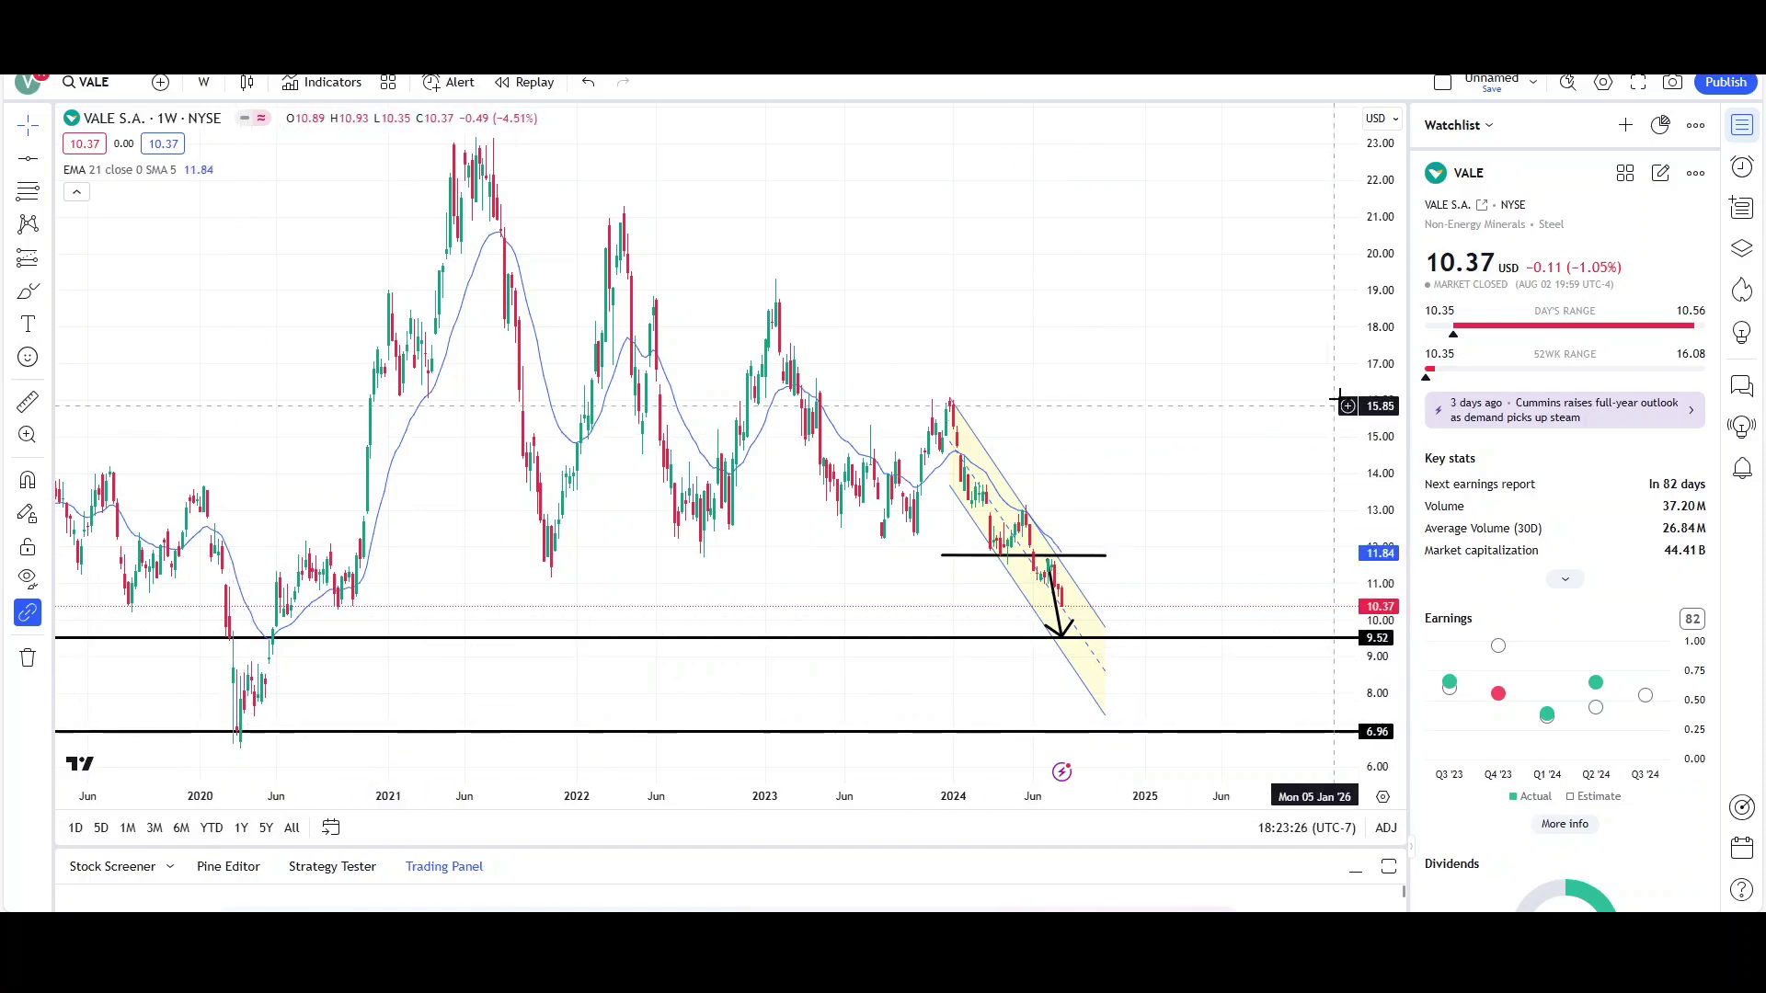
{"action": "left_click_drag", "start_coordinate": [1362, 402], "coordinate": [1362, 476]}
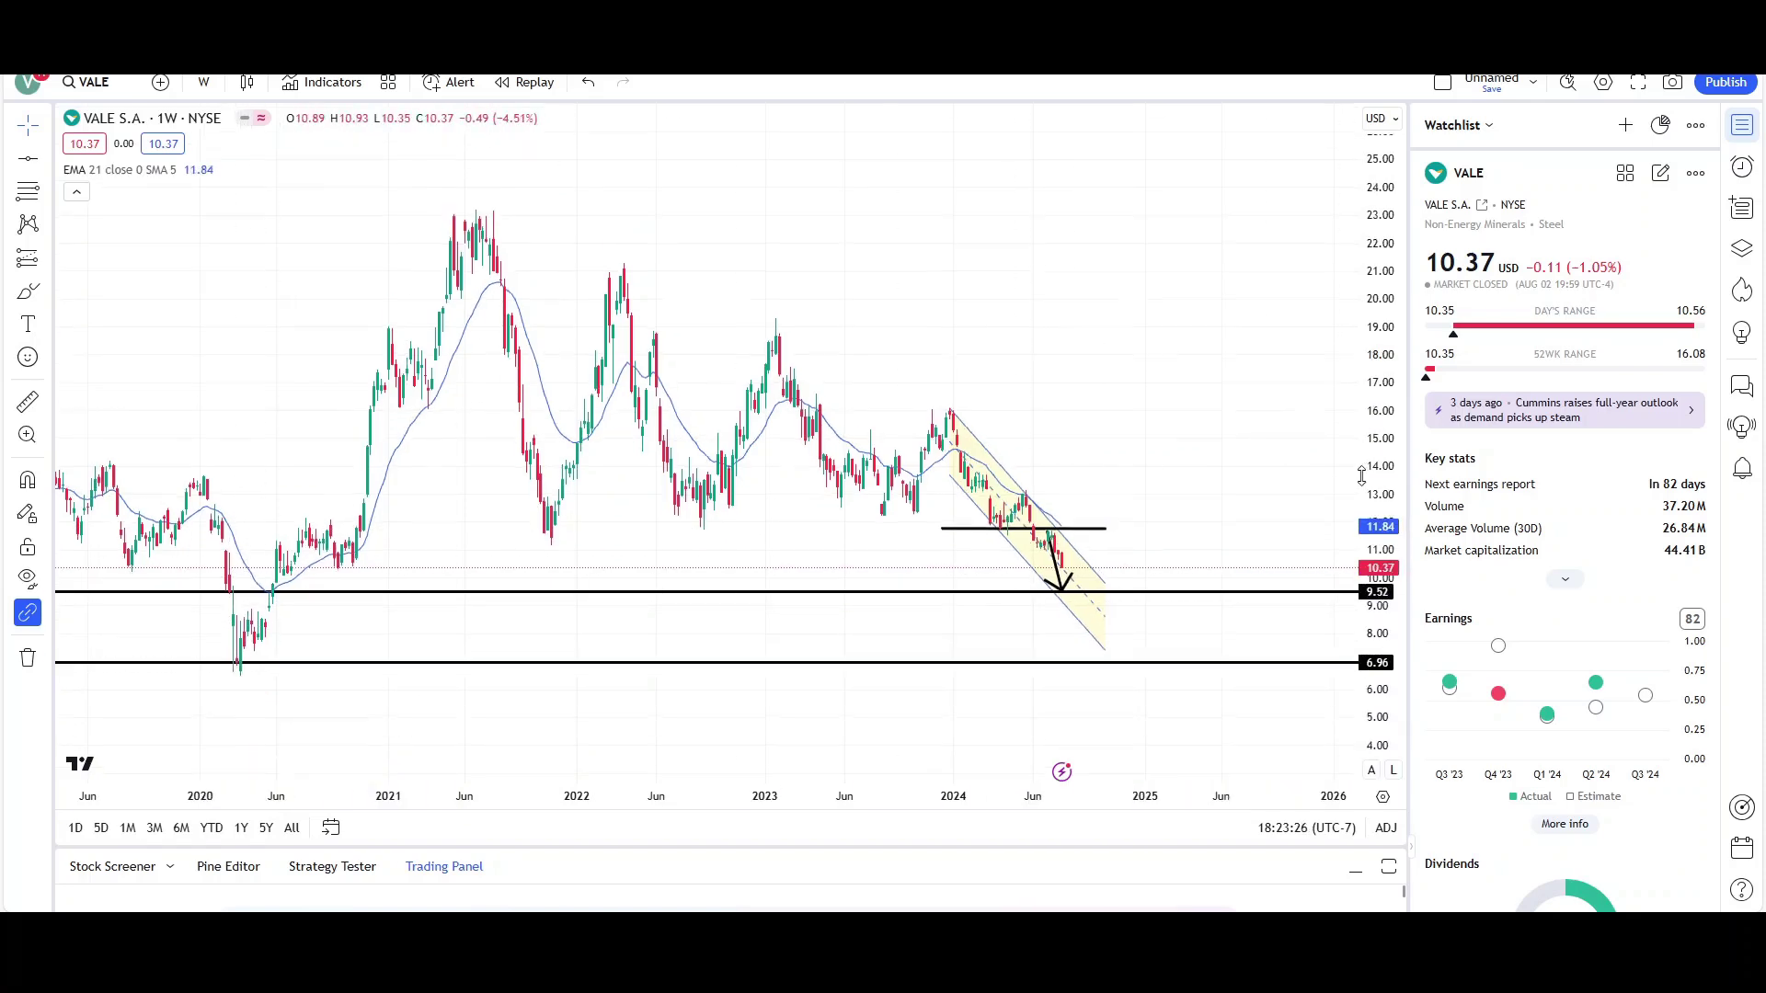
Draw a descending trend line from the July 2021 high at 23.24 along the lower highs to about 11.49 in June 2025
{"action": "left_click", "coordinate": [46, 158]}
{"action": "left_click", "coordinate": [68, 181]}
{"action": "left_click", "coordinate": [473, 212]}
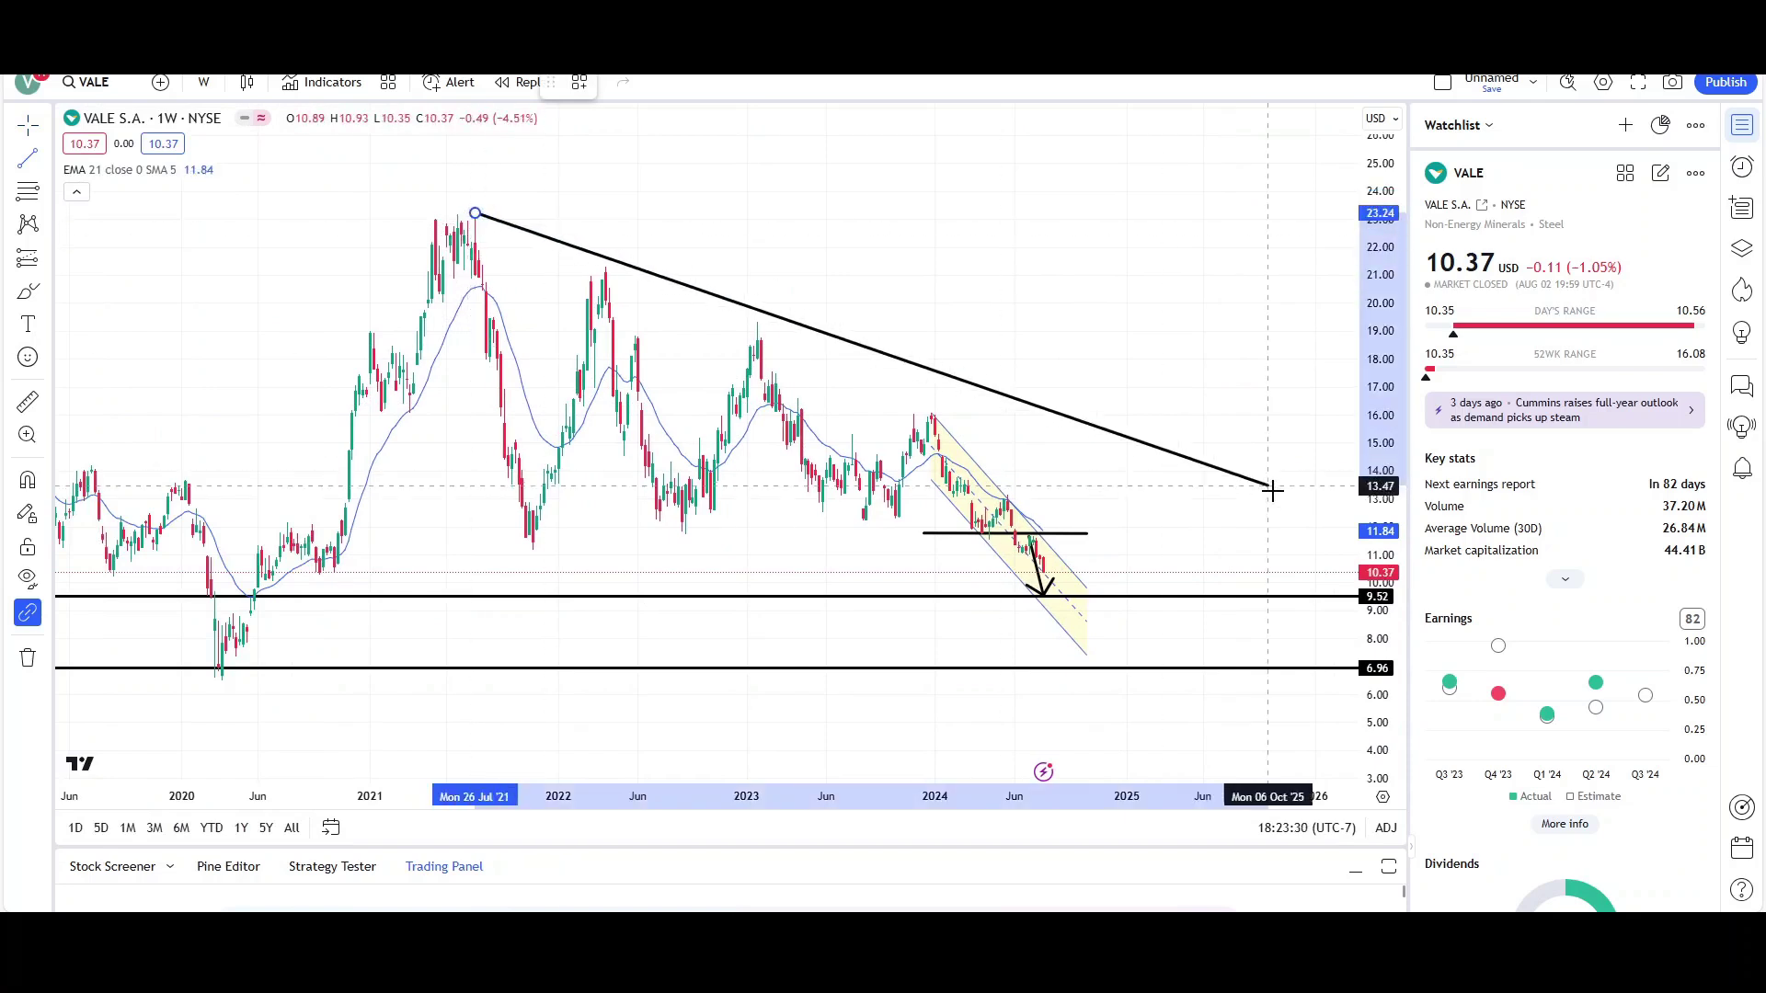
{"action": "left_click", "coordinate": [1213, 541]}
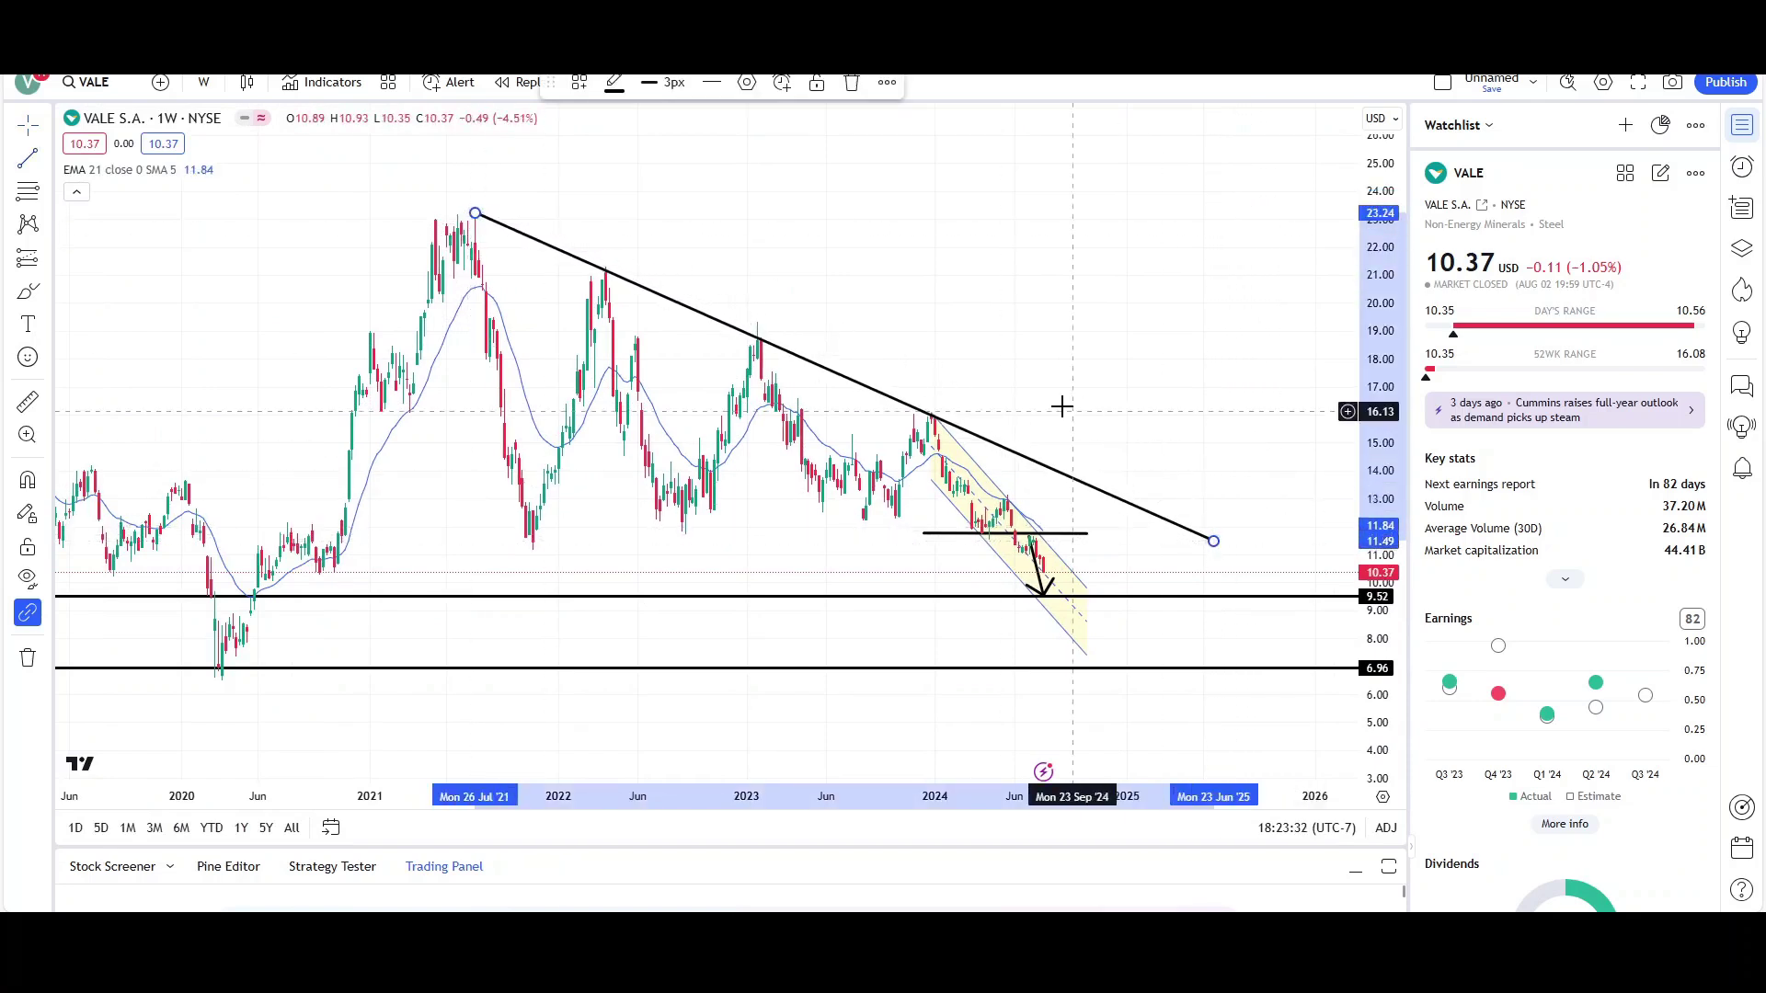
Clone the descending trend line, move the copy down beneath the price lows, and delete it
{"action": "right_click", "coordinate": [886, 402]}
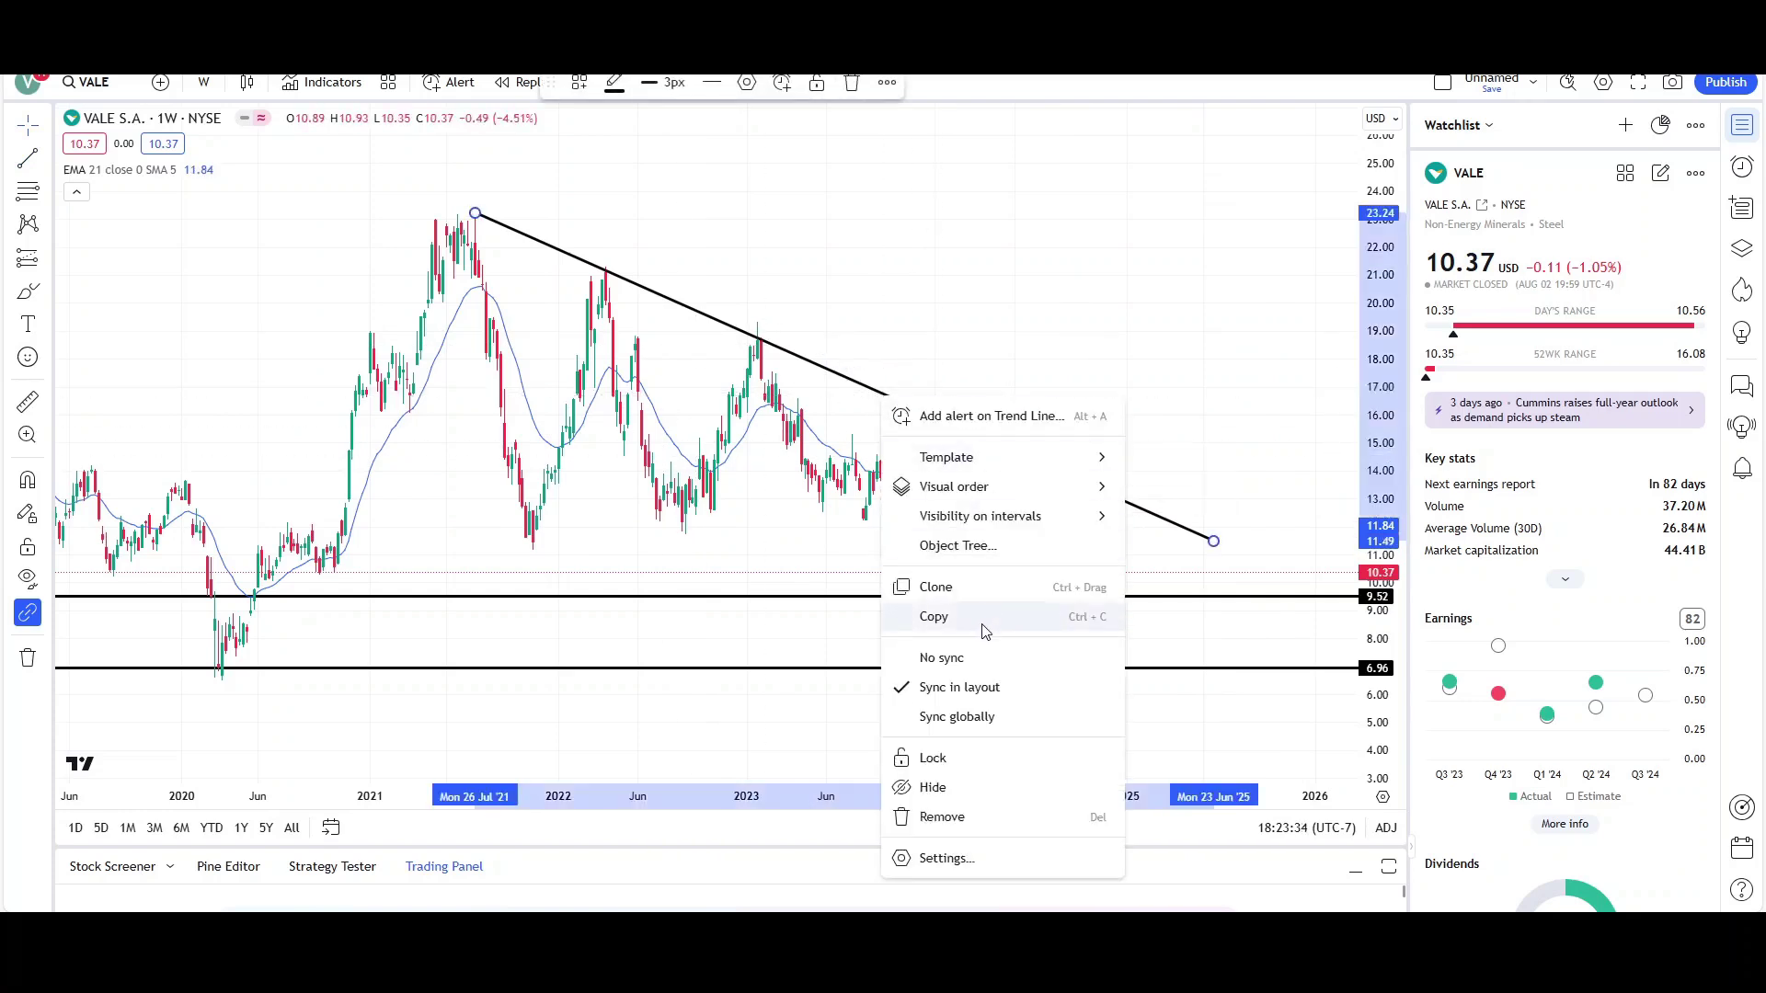
{"action": "left_click", "coordinate": [952, 583]}
{"action": "left_click_drag", "start_coordinate": [852, 354], "coordinate": [824, 678]}
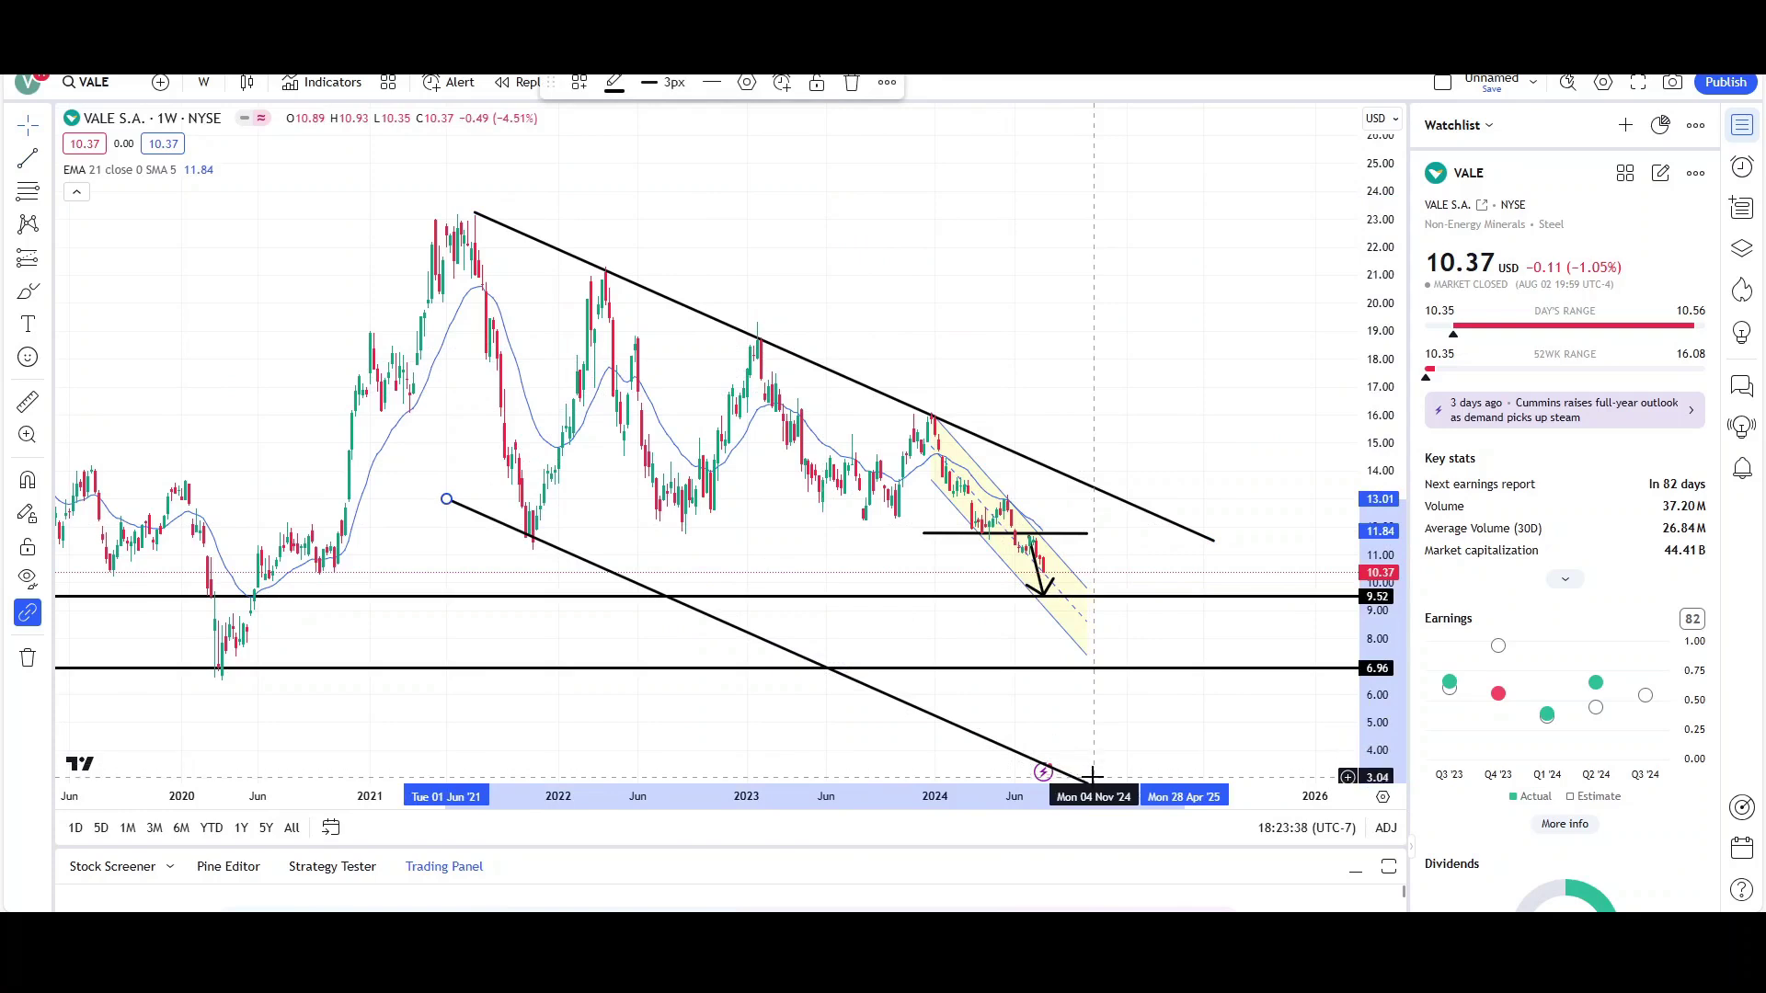
{"action": "left_click", "coordinate": [851, 83]}
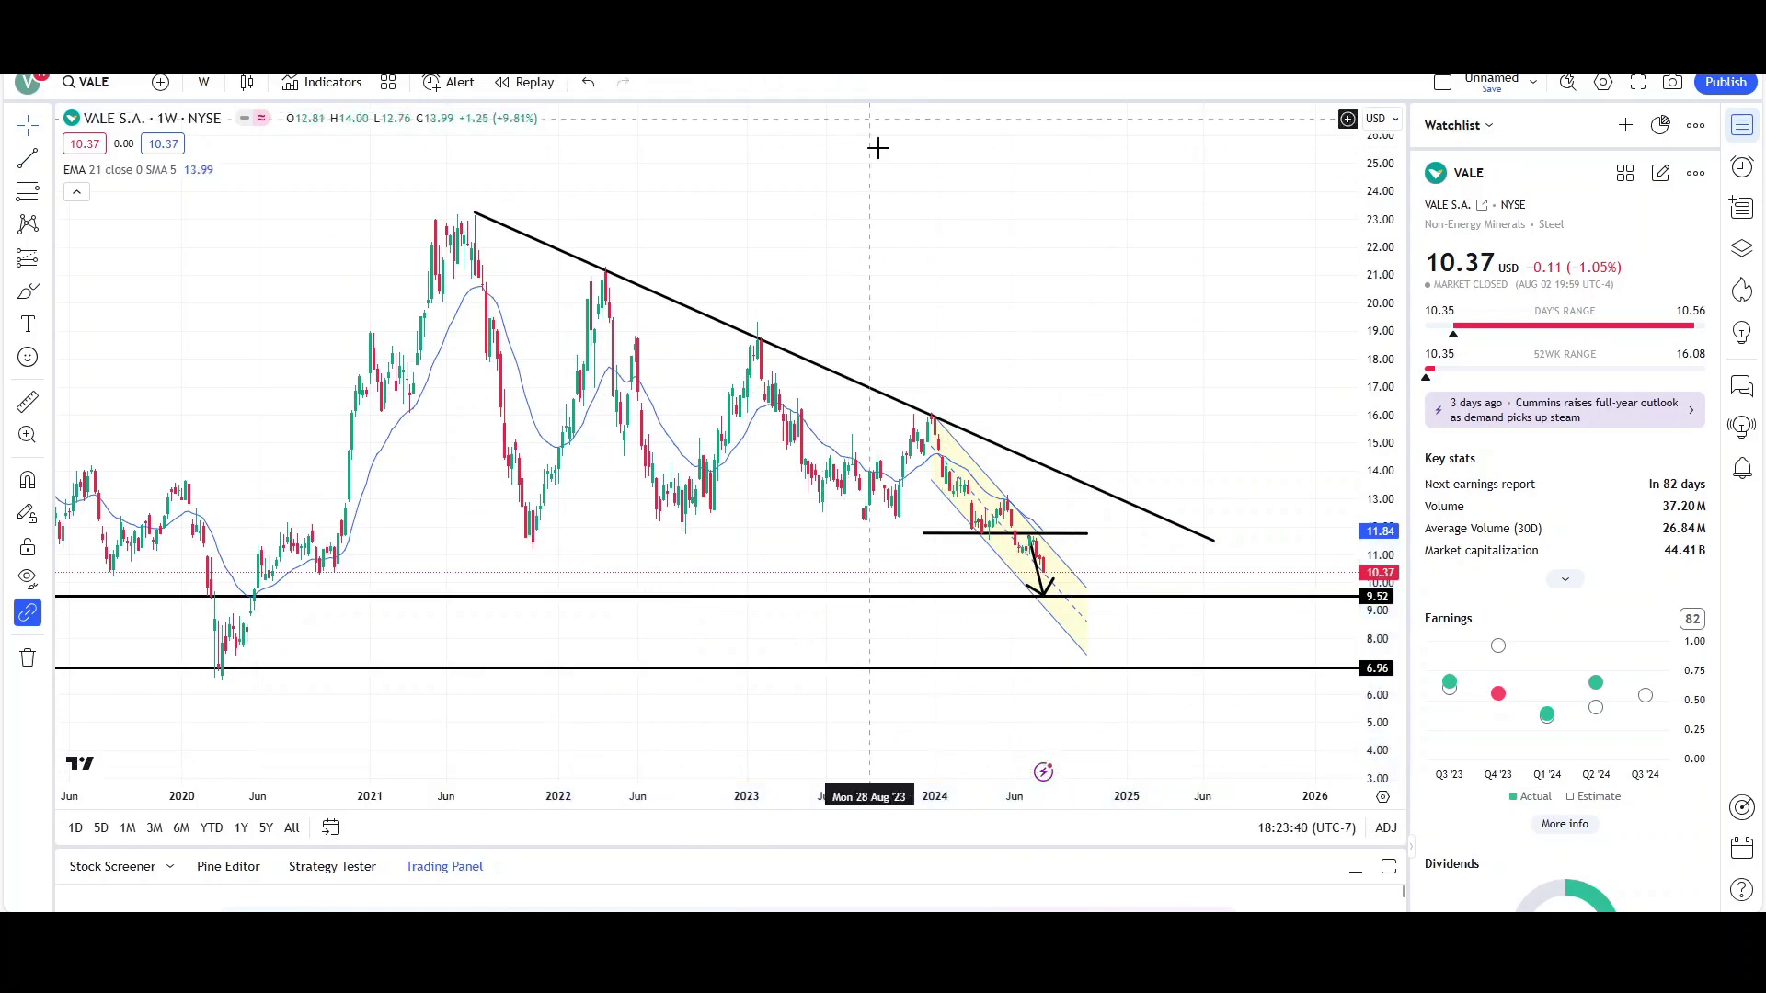
Examine the full weekly price history back to 2003 against the descending trend line and the 9.52 and 6.96 levels
{"action": "left_click_drag", "start_coordinate": [1013, 406], "coordinate": [966, 386]}
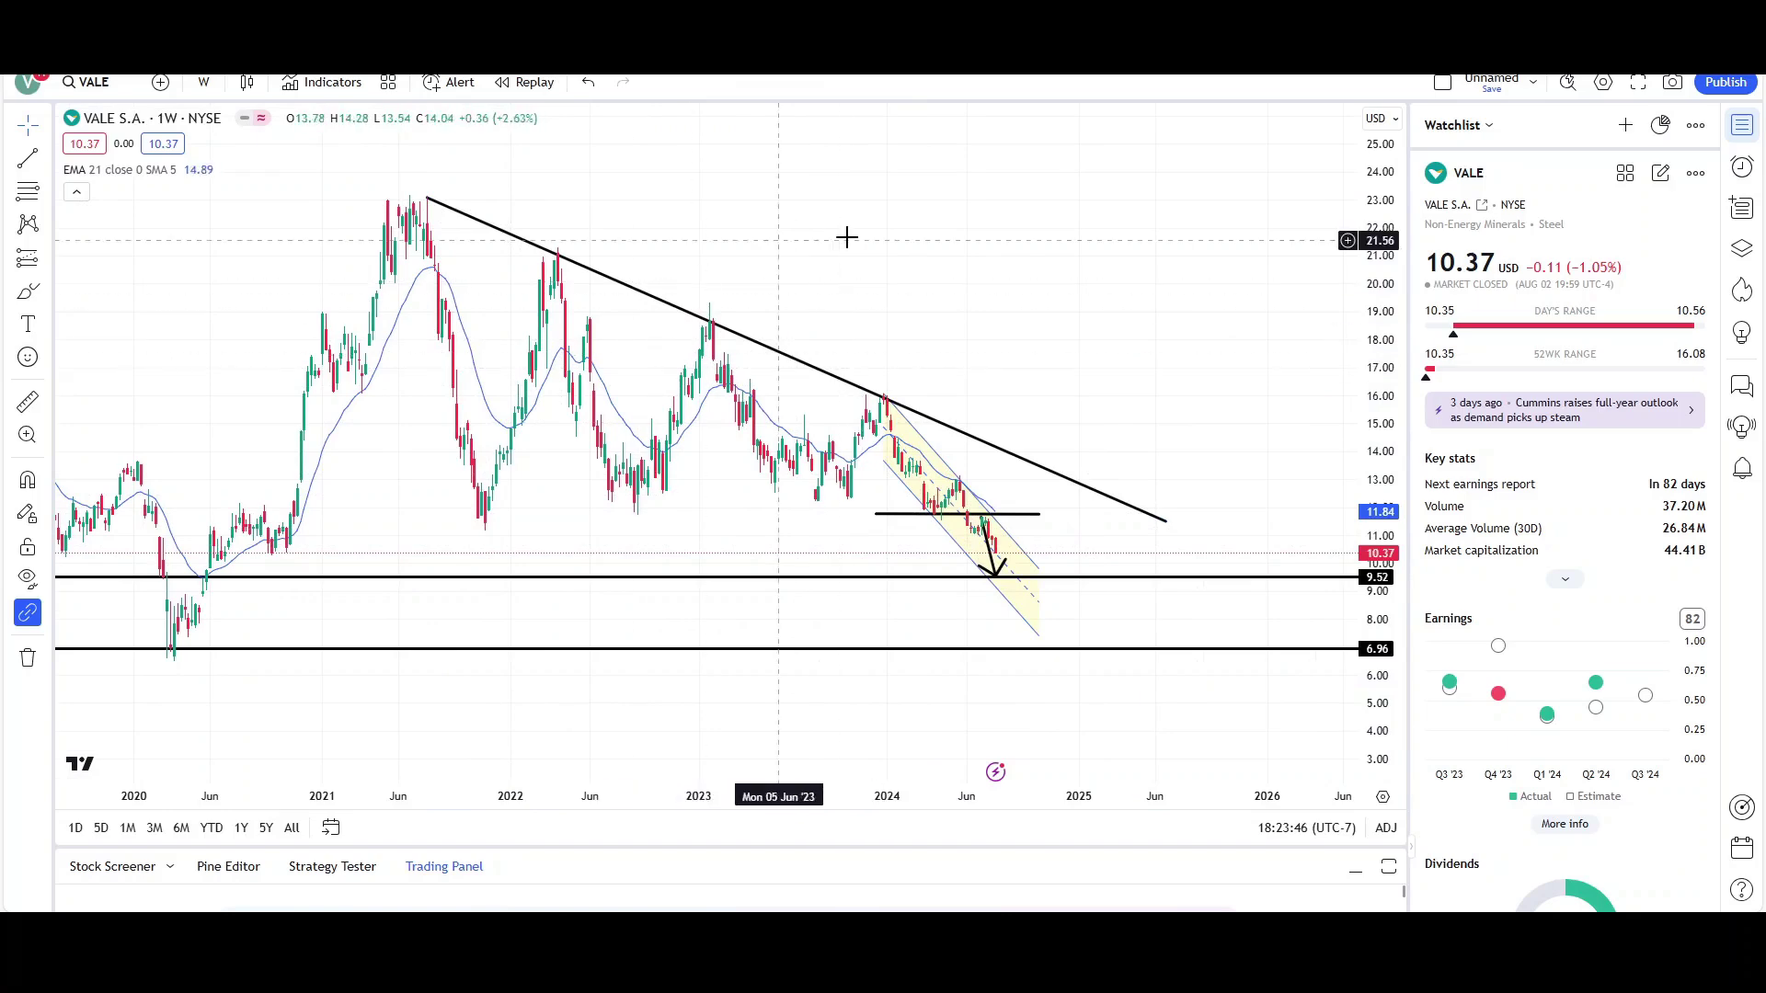
{"action": "scroll", "coordinate": [1055, 407], "scroll_direction": "down", "scroll_amount": 1}
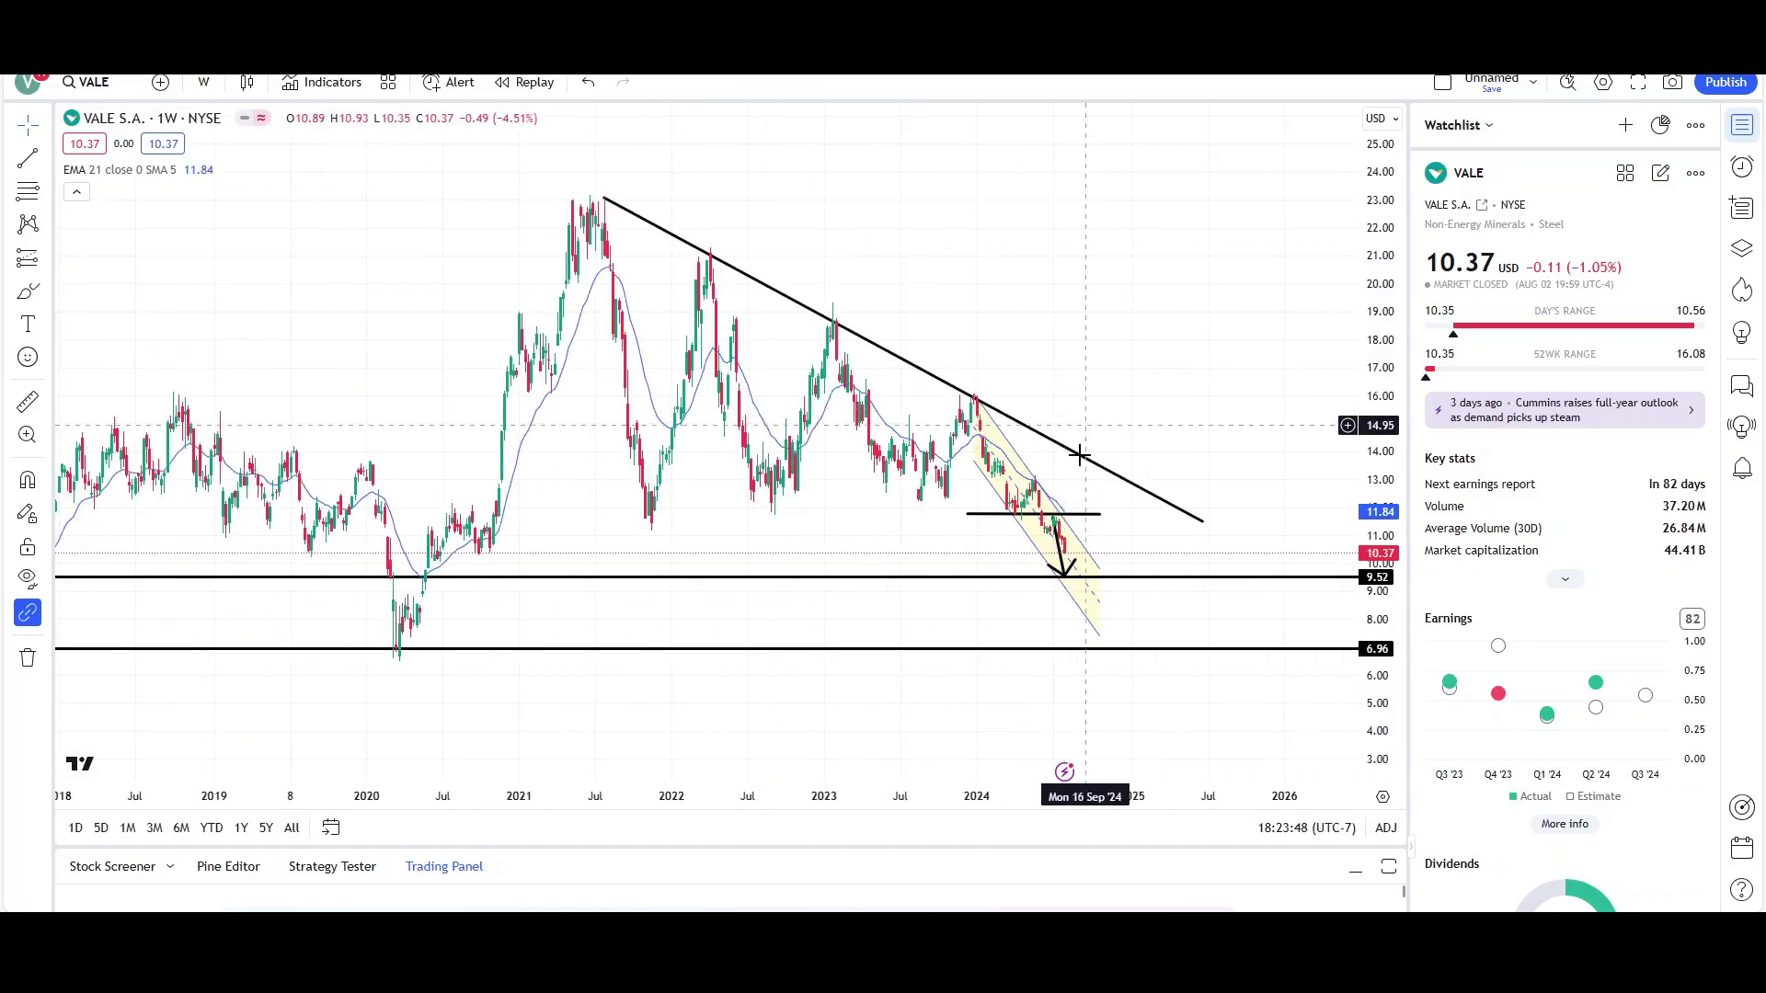
{"action": "scroll", "coordinate": [1096, 398], "scroll_direction": "down", "scroll_amount": 1}
{"action": "scroll", "coordinate": [871, 537], "scroll_direction": "down", "scroll_amount": 1}
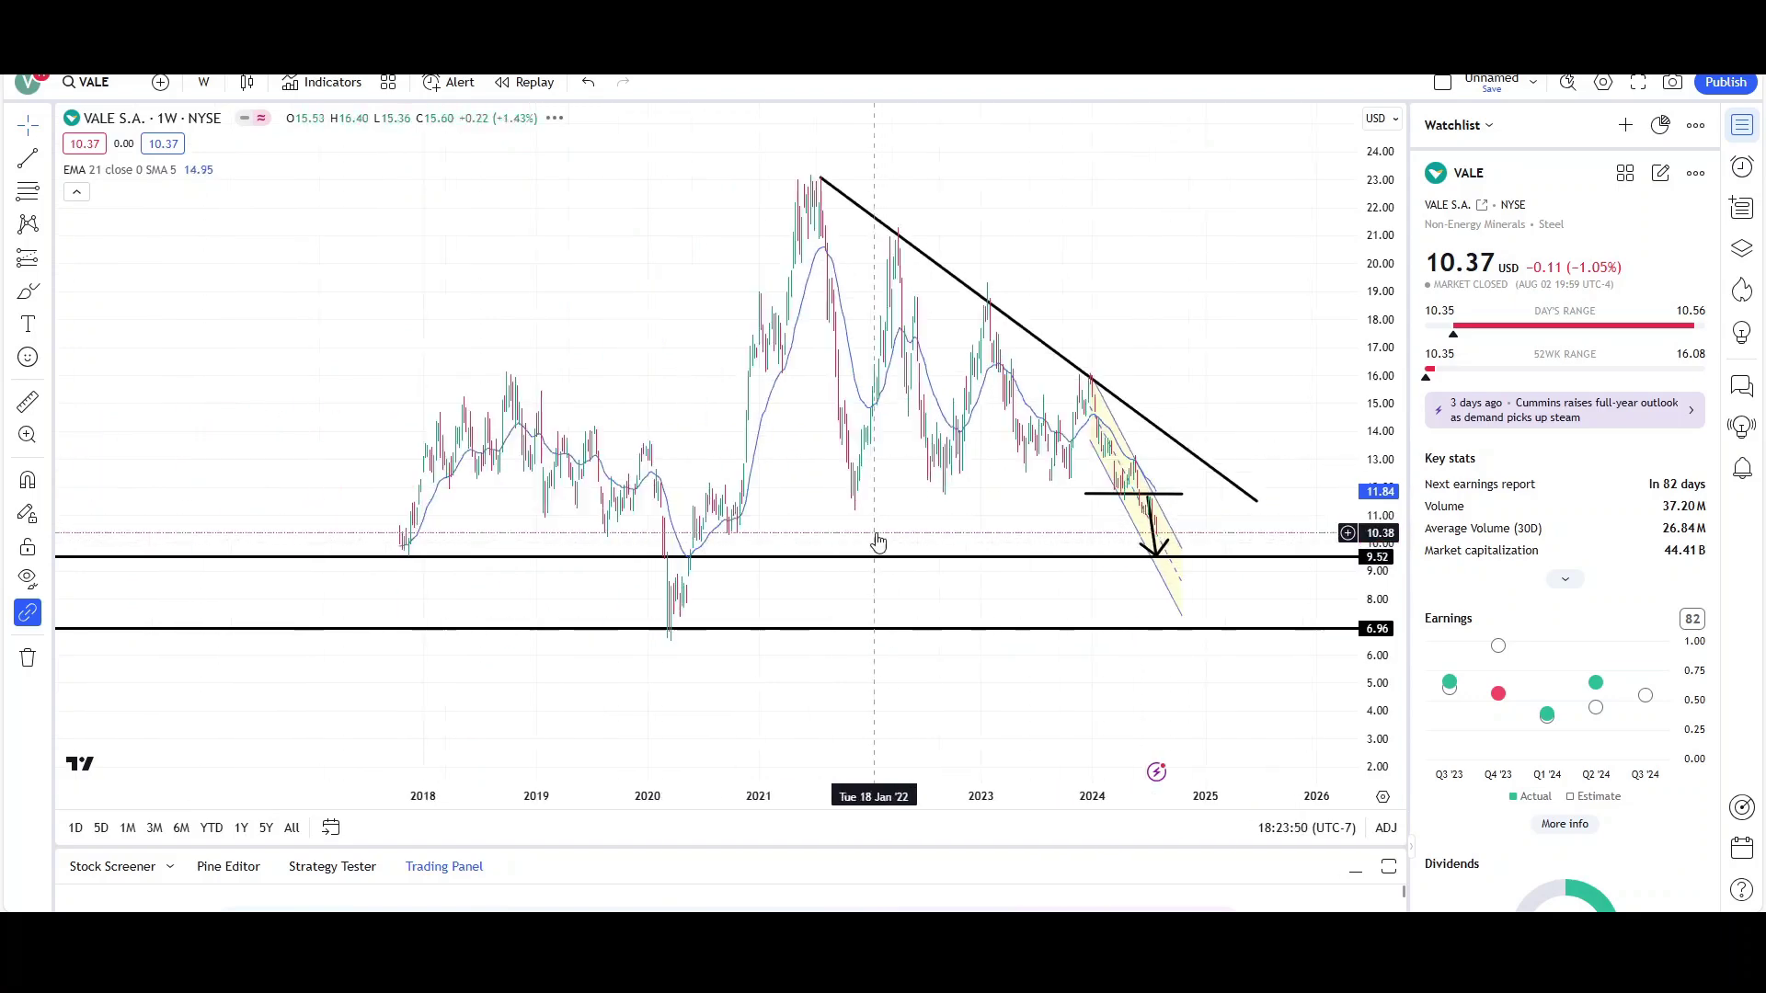
{"action": "scroll", "coordinate": [974, 643], "scroll_direction": "down", "scroll_amount": 5}
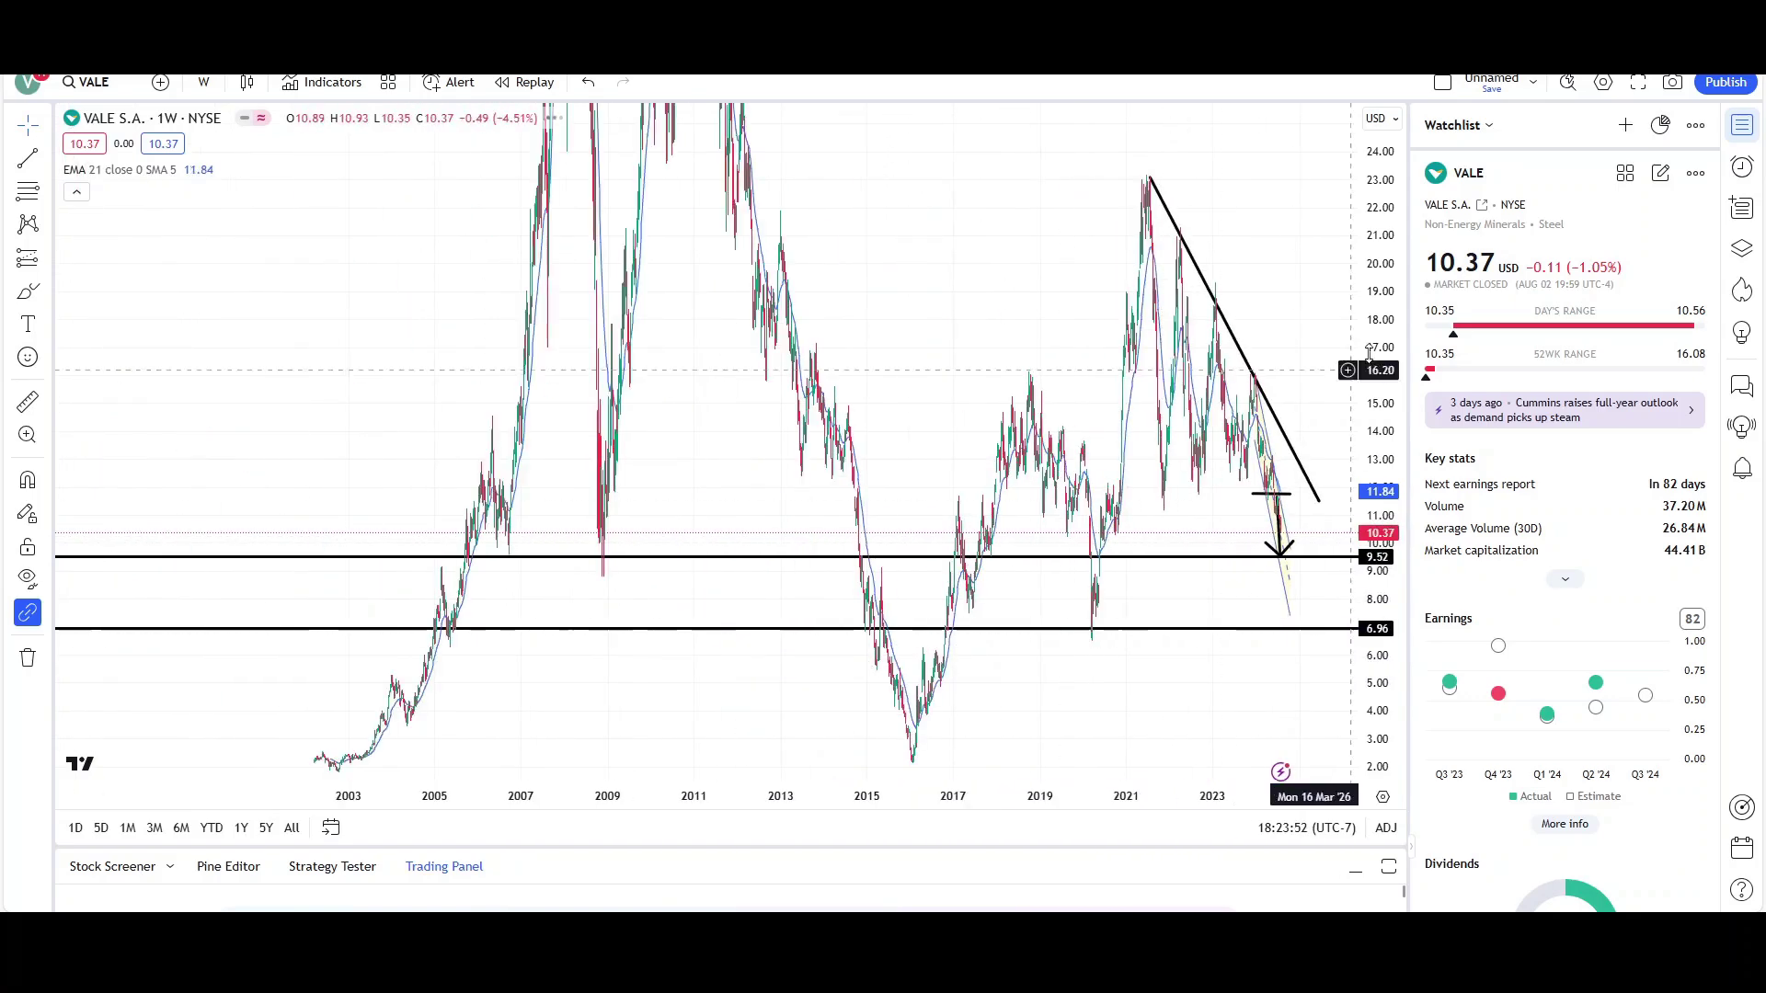
{"action": "left_click_drag", "start_coordinate": [1397, 531], "coordinate": [1394, 732]}
{"action": "left_click_drag", "start_coordinate": [1165, 659], "coordinate": [1077, 713]}
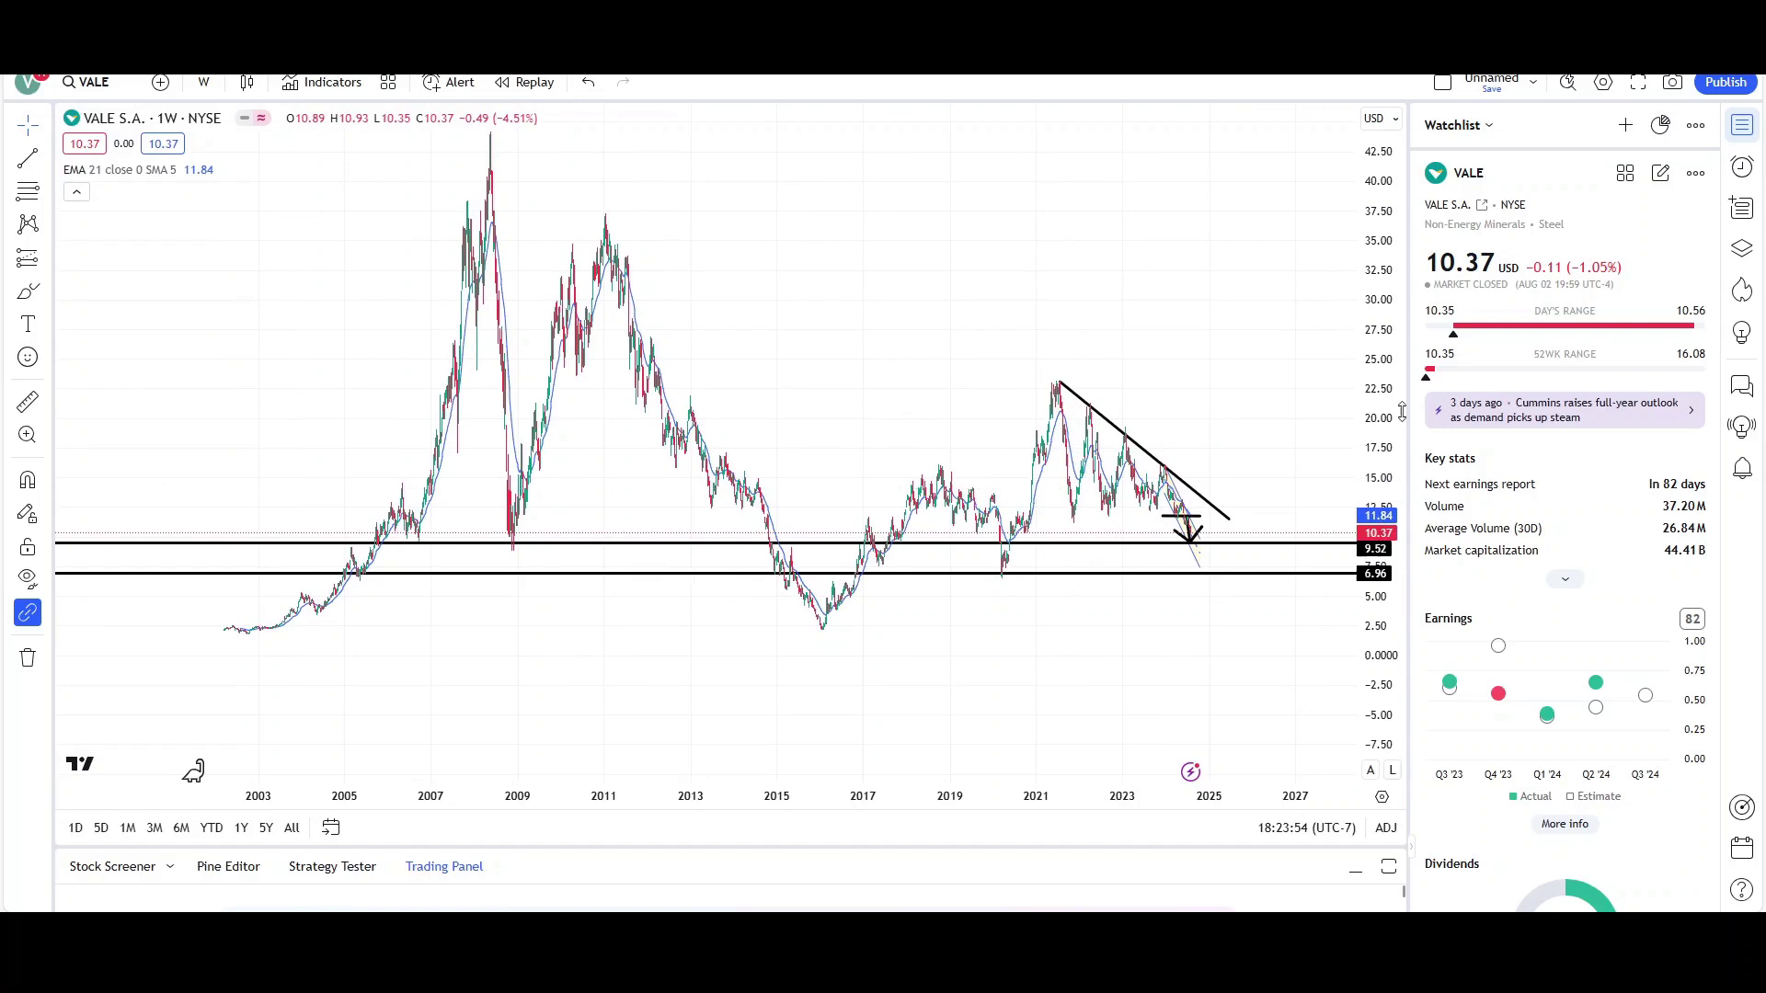
{"action": "left_click_drag", "start_coordinate": [1374, 379], "coordinate": [1375, 457]}
{"action": "left_click_drag", "start_coordinate": [1217, 363], "coordinate": [1171, 413]}
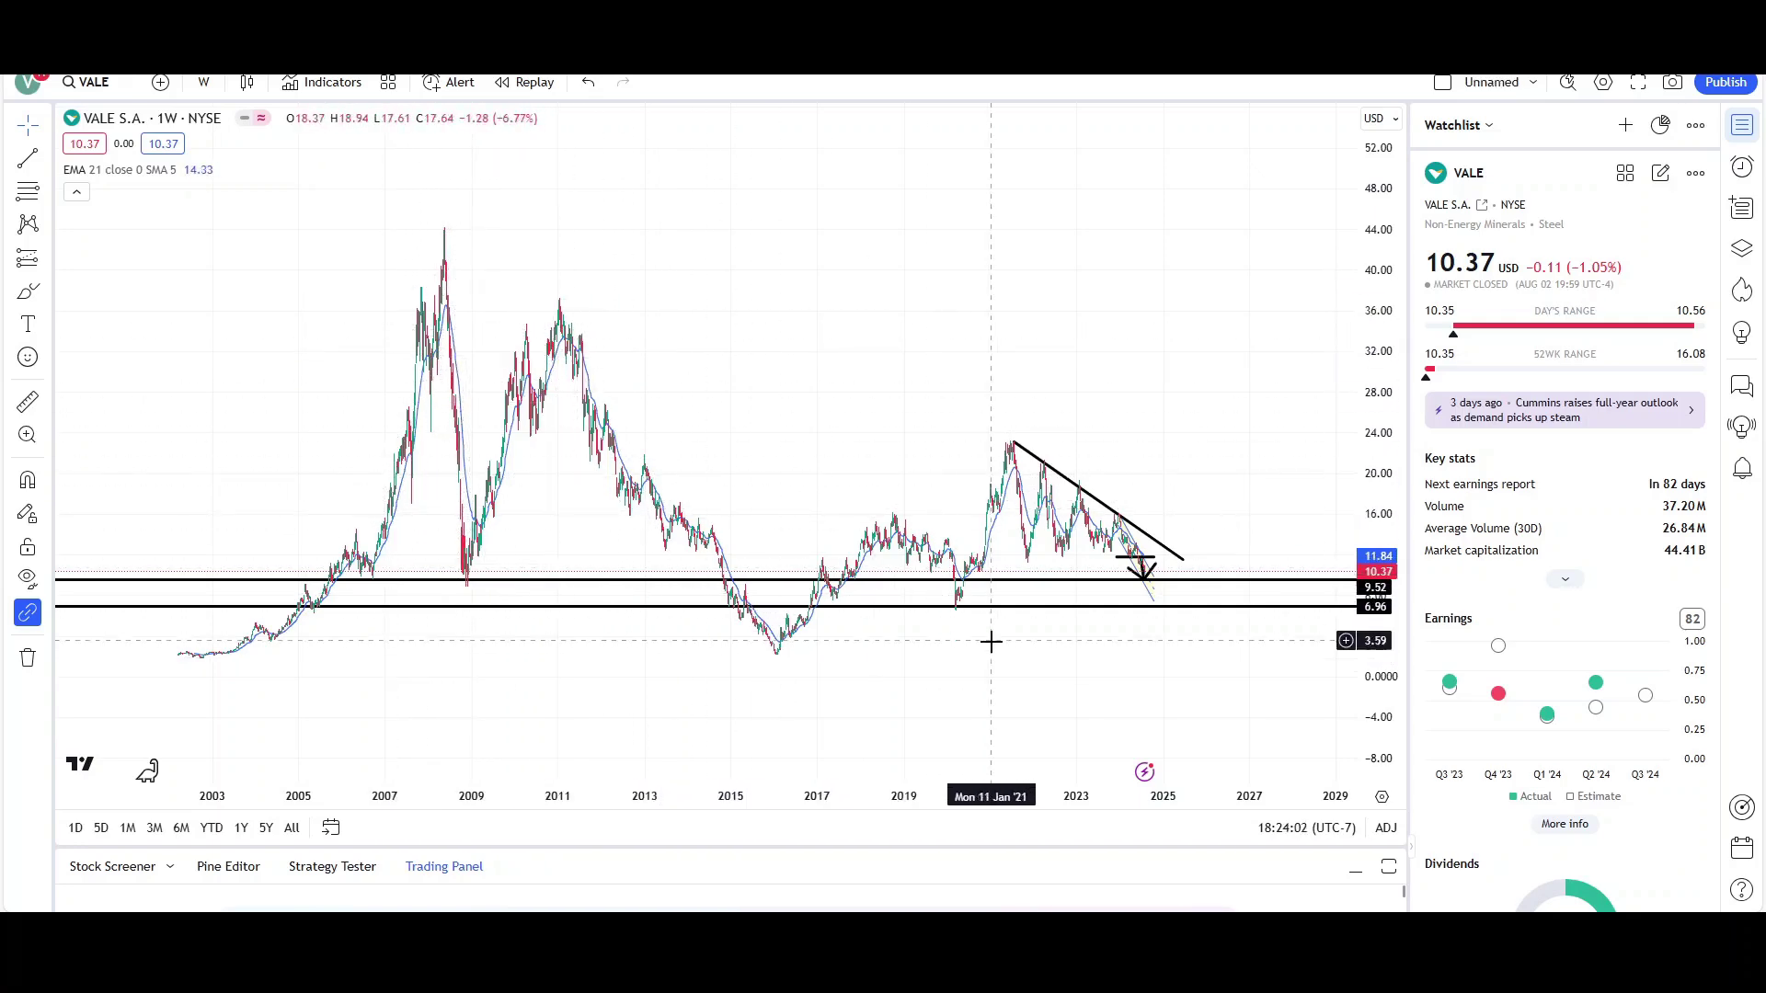
{"action": "left_click_drag", "start_coordinate": [874, 352], "coordinate": [875, 394]}
Brush rising freehand paths across the long-term chart up to about 48 near 2028, and remove each one
{"action": "mouse_move", "coordinate": [563, 507]}
{"action": "left_mouse_down"}
{"action": "mouse_move", "coordinate": [914, 312]}
{"action": "mouse_move", "coordinate": [1123, 252]}
{"action": "mouse_move", "coordinate": [1270, 165]}
{"action": "left_mouse_up"}
{"action": "key", "text": "ctrl+z"}
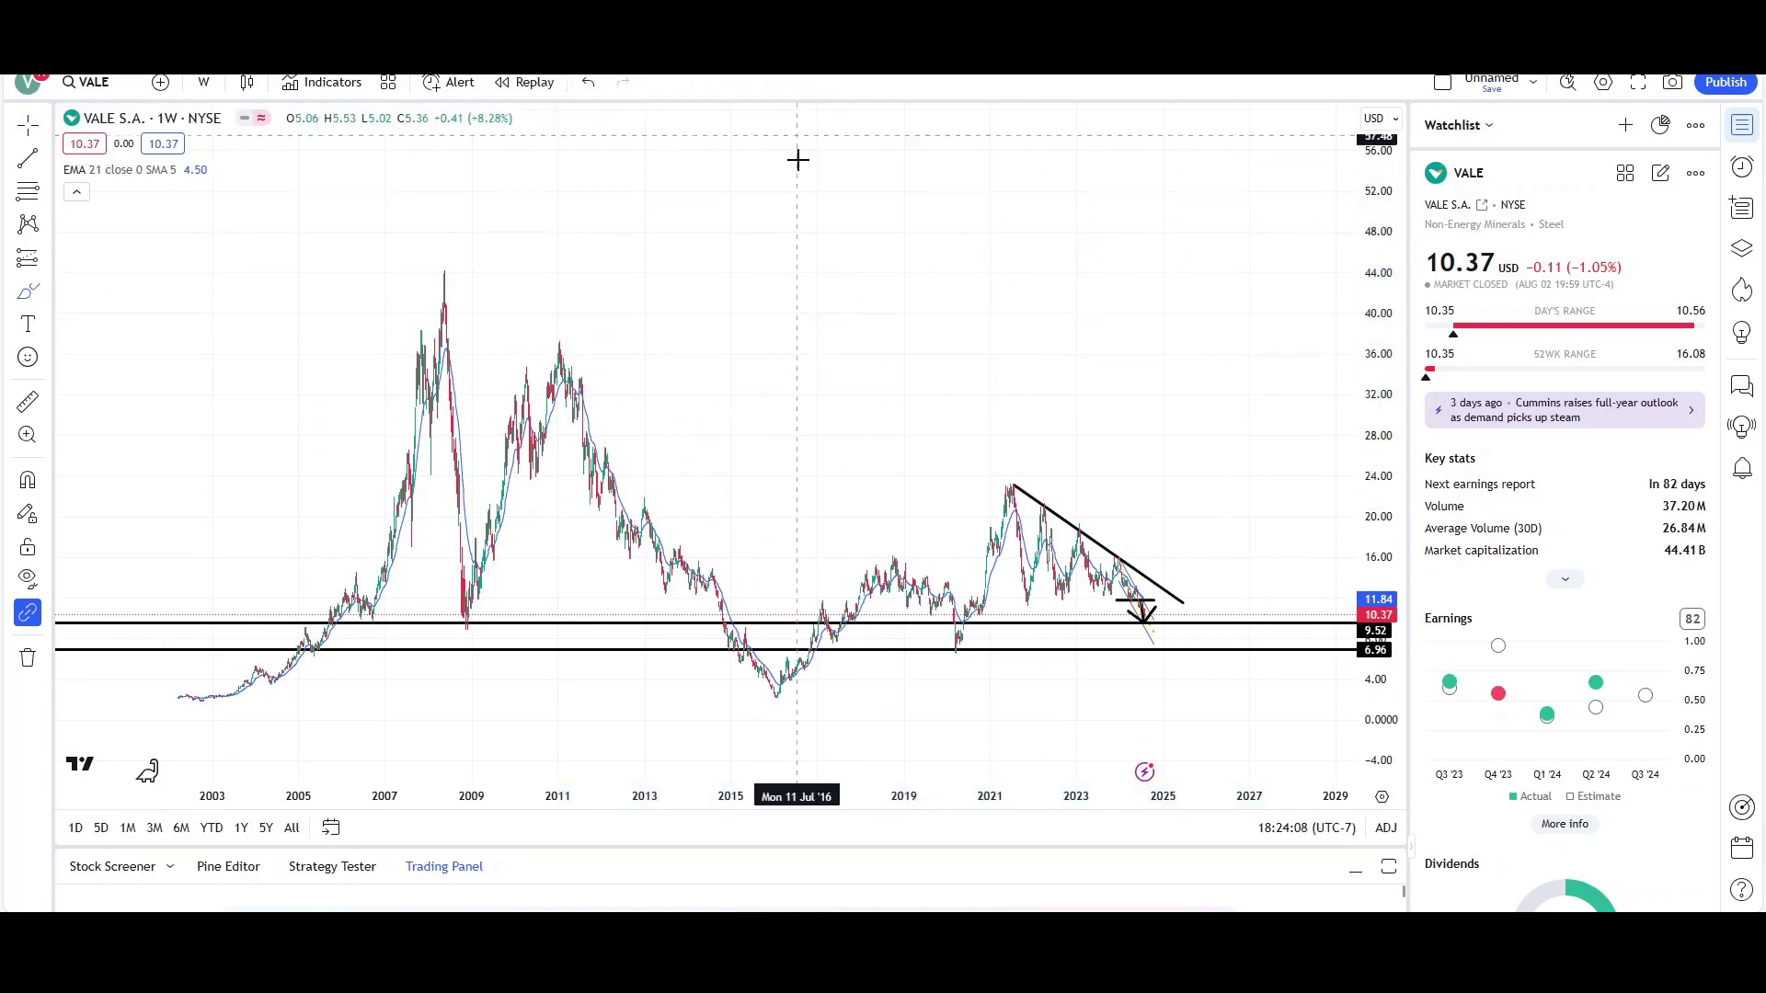
{"action": "mouse_move", "coordinate": [558, 580]}
{"action": "left_mouse_down"}
{"action": "mouse_move", "coordinate": [721, 469]}
{"action": "mouse_move", "coordinate": [1179, 301]}
{"action": "mouse_move", "coordinate": [1316, 229]}
{"action": "left_mouse_up"}
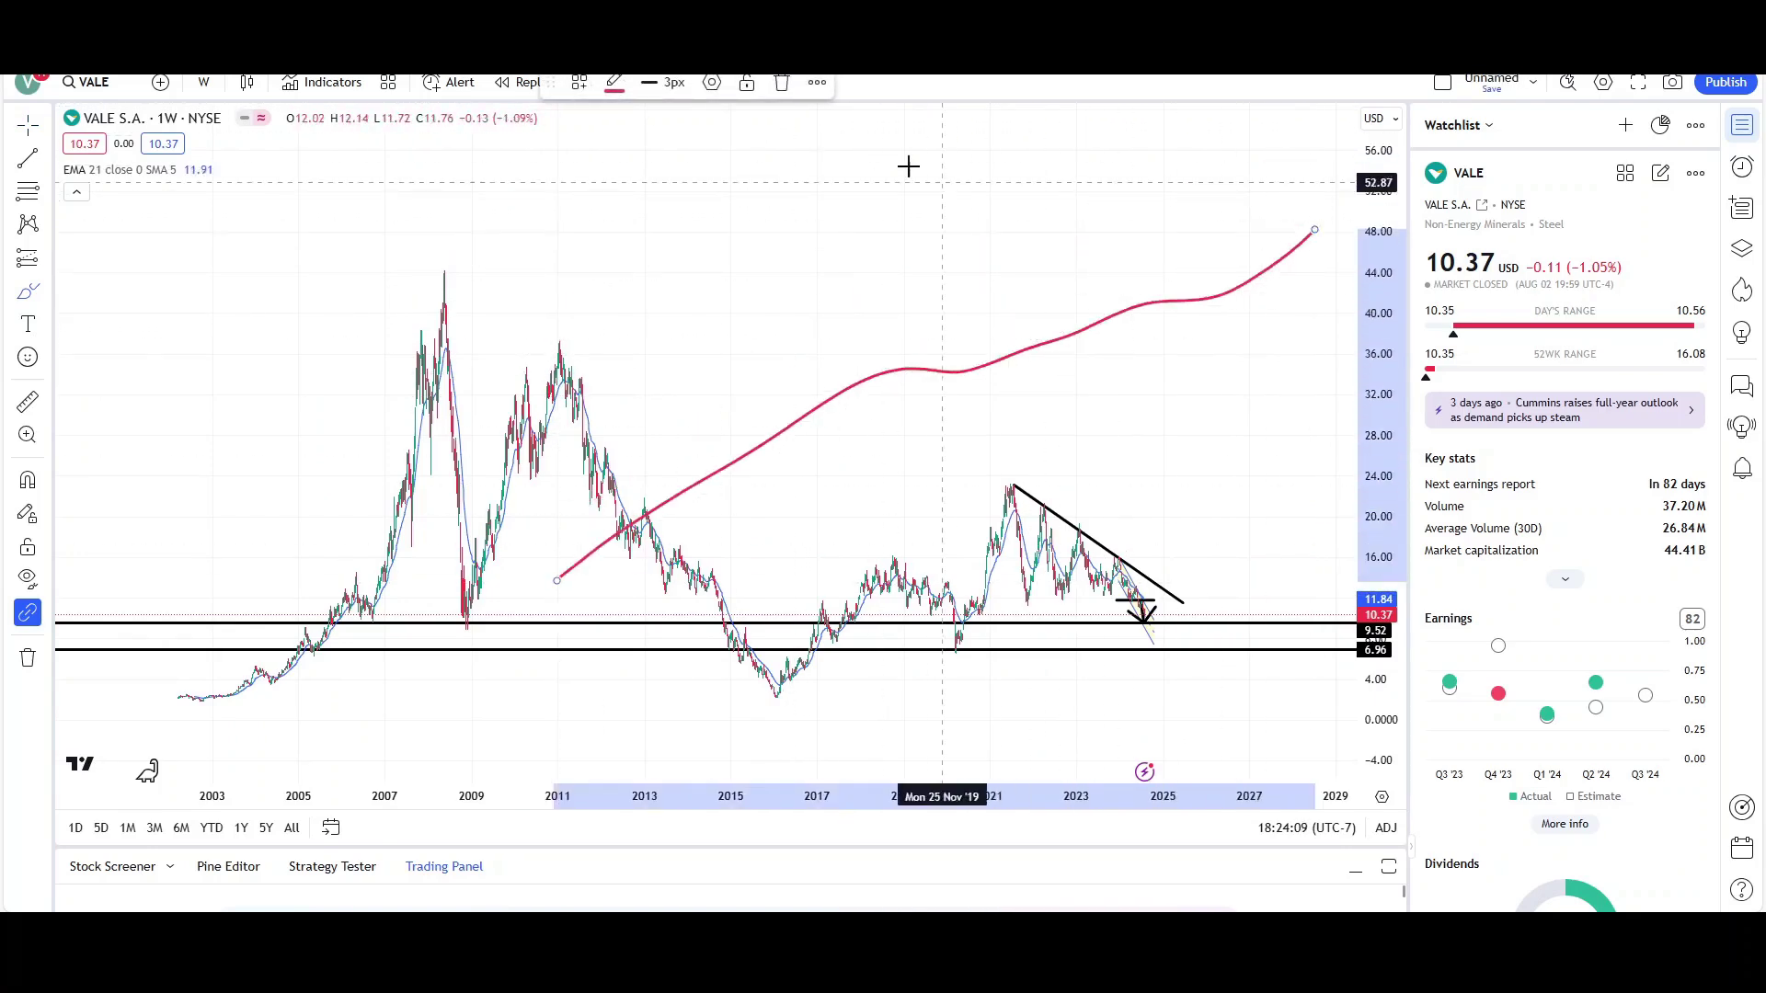
{"action": "left_click", "coordinate": [781, 83]}
{"action": "mouse_move", "coordinate": [465, 604]}
{"action": "left_mouse_down"}
{"action": "mouse_move", "coordinate": [898, 202]}
{"action": "mouse_move", "coordinate": [1202, 327]}
{"action": "mouse_move", "coordinate": [1304, 234]}
{"action": "left_mouse_up"}
{"action": "left_click", "coordinate": [786, 85]}
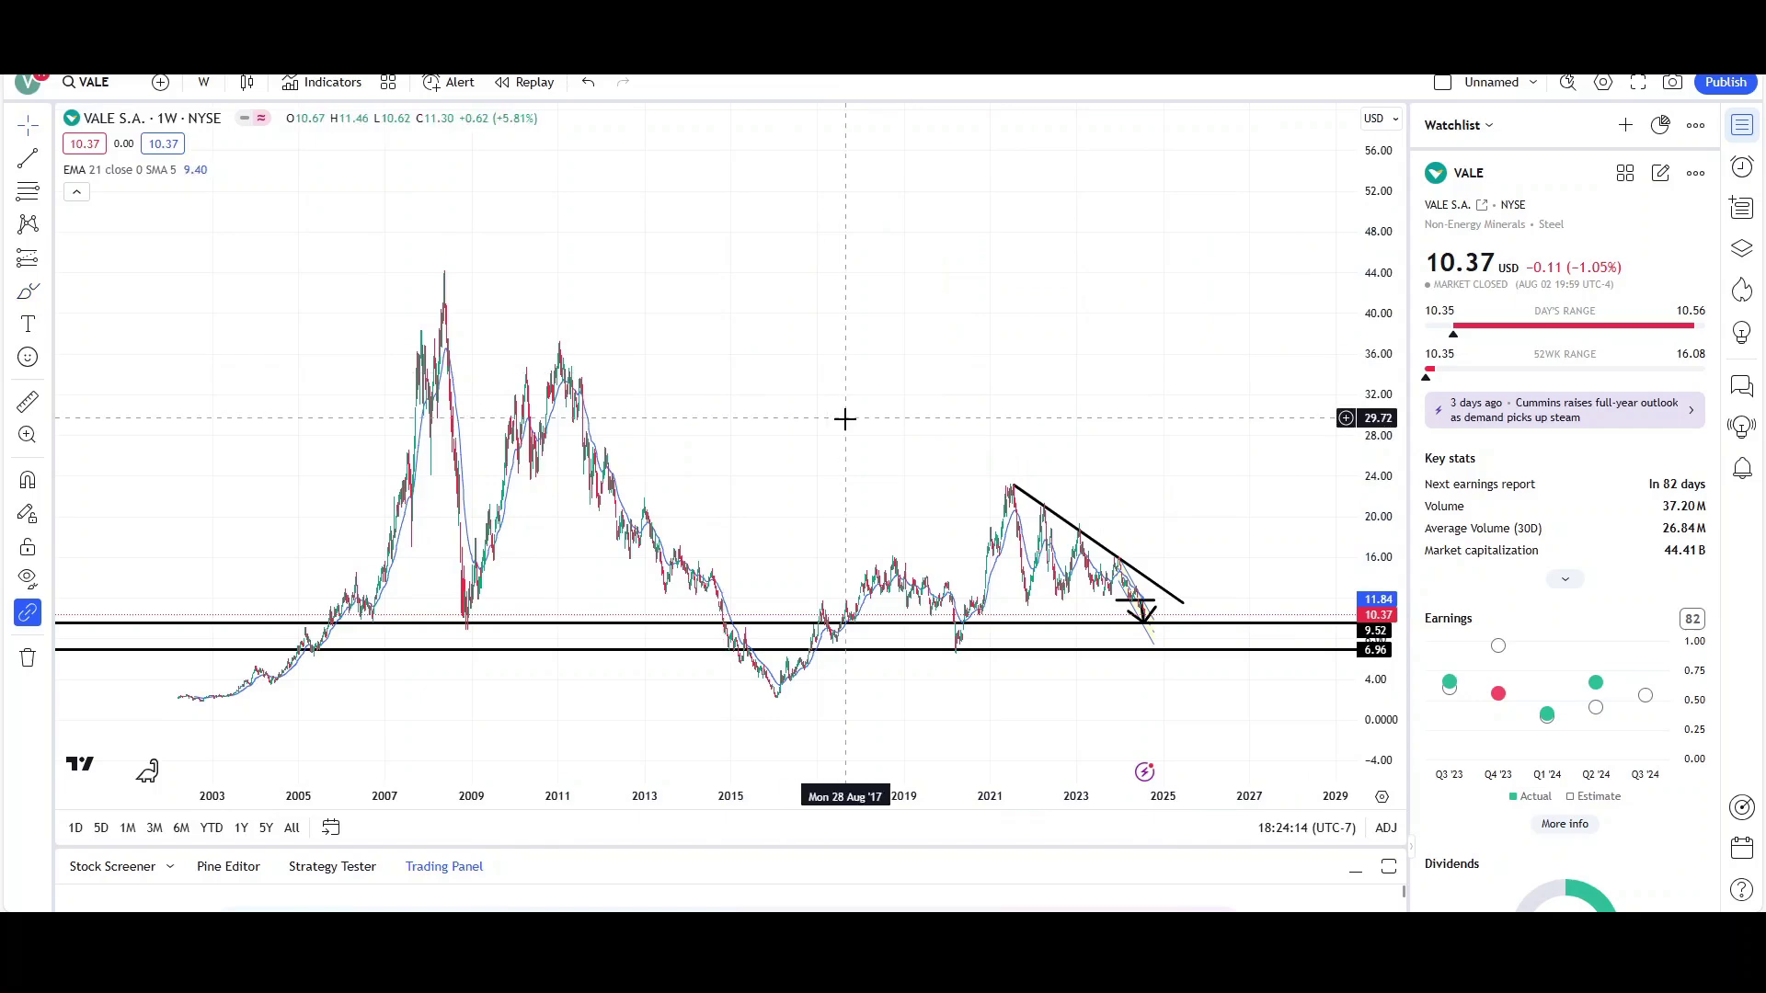
Draw a rising arrow from the early-2016 low near 2 to the late-2018 high near 16
{"action": "scroll", "coordinate": [844, 418], "scroll_direction": "up", "scroll_amount": 5}
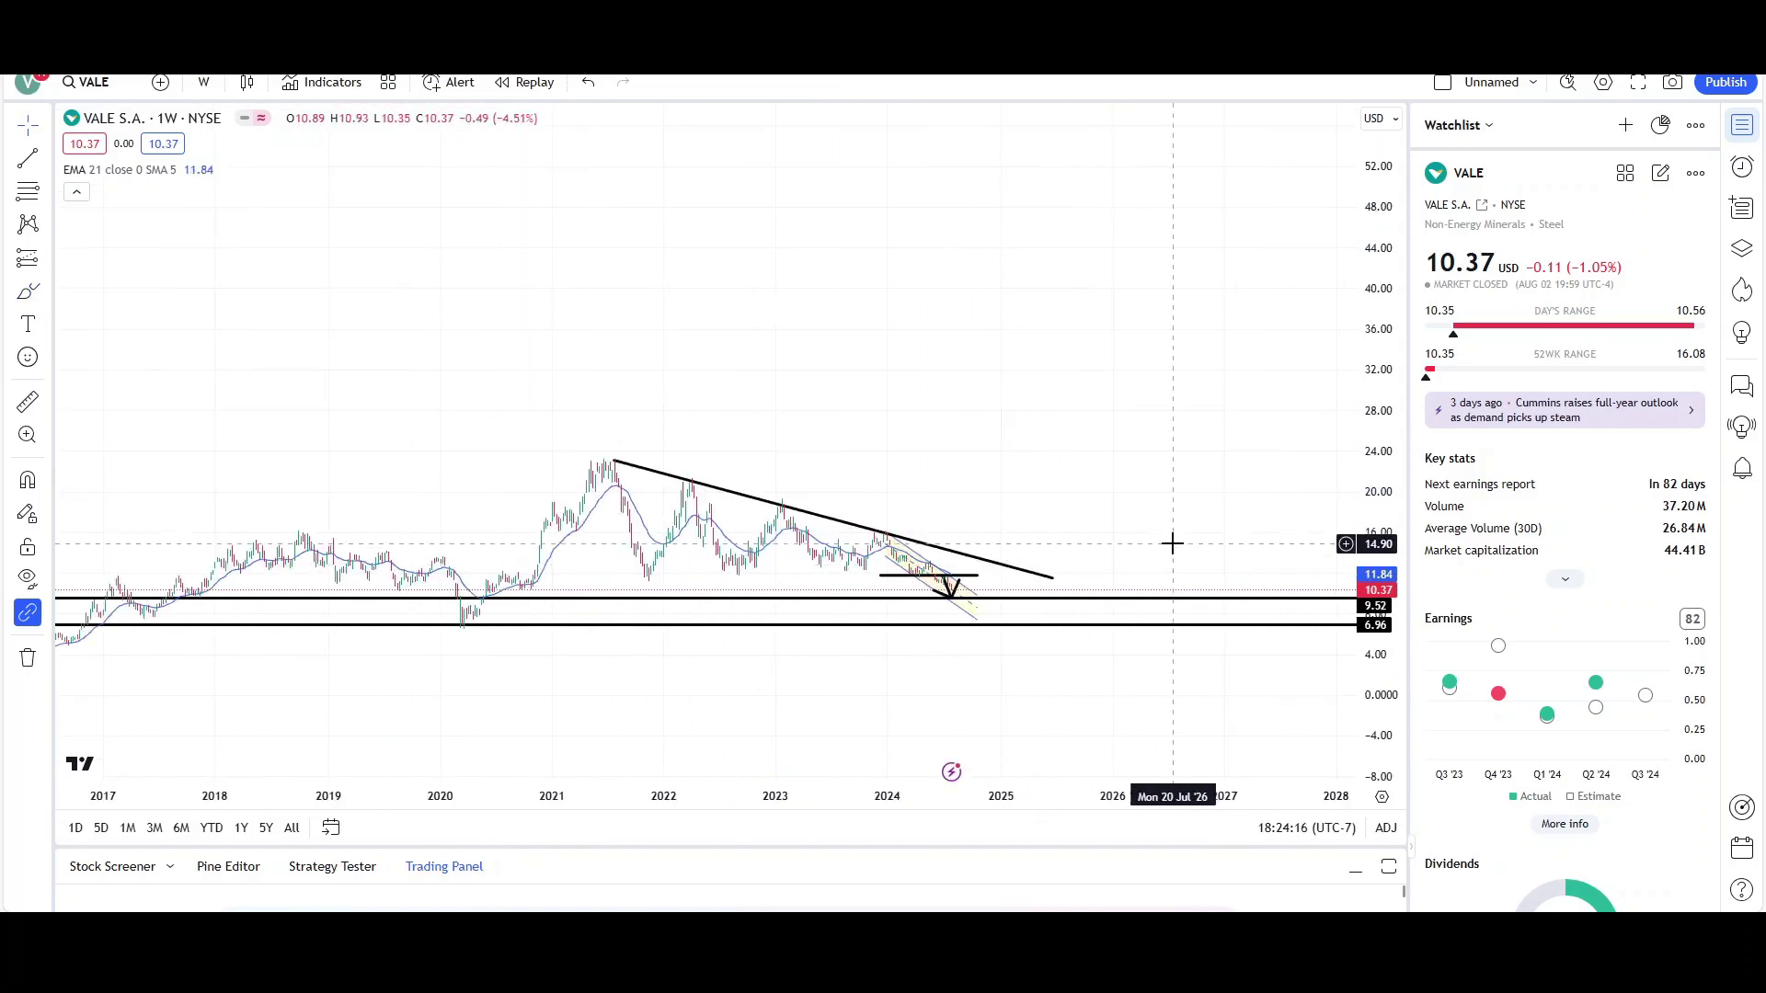
{"action": "scroll", "coordinate": [1173, 544], "scroll_direction": "down", "scroll_amount": 6}
{"action": "left_click_drag", "start_coordinate": [1370, 603], "coordinate": [1324, 396]}
{"action": "left_click_drag", "start_coordinate": [1277, 398], "coordinate": [1060, 278]}
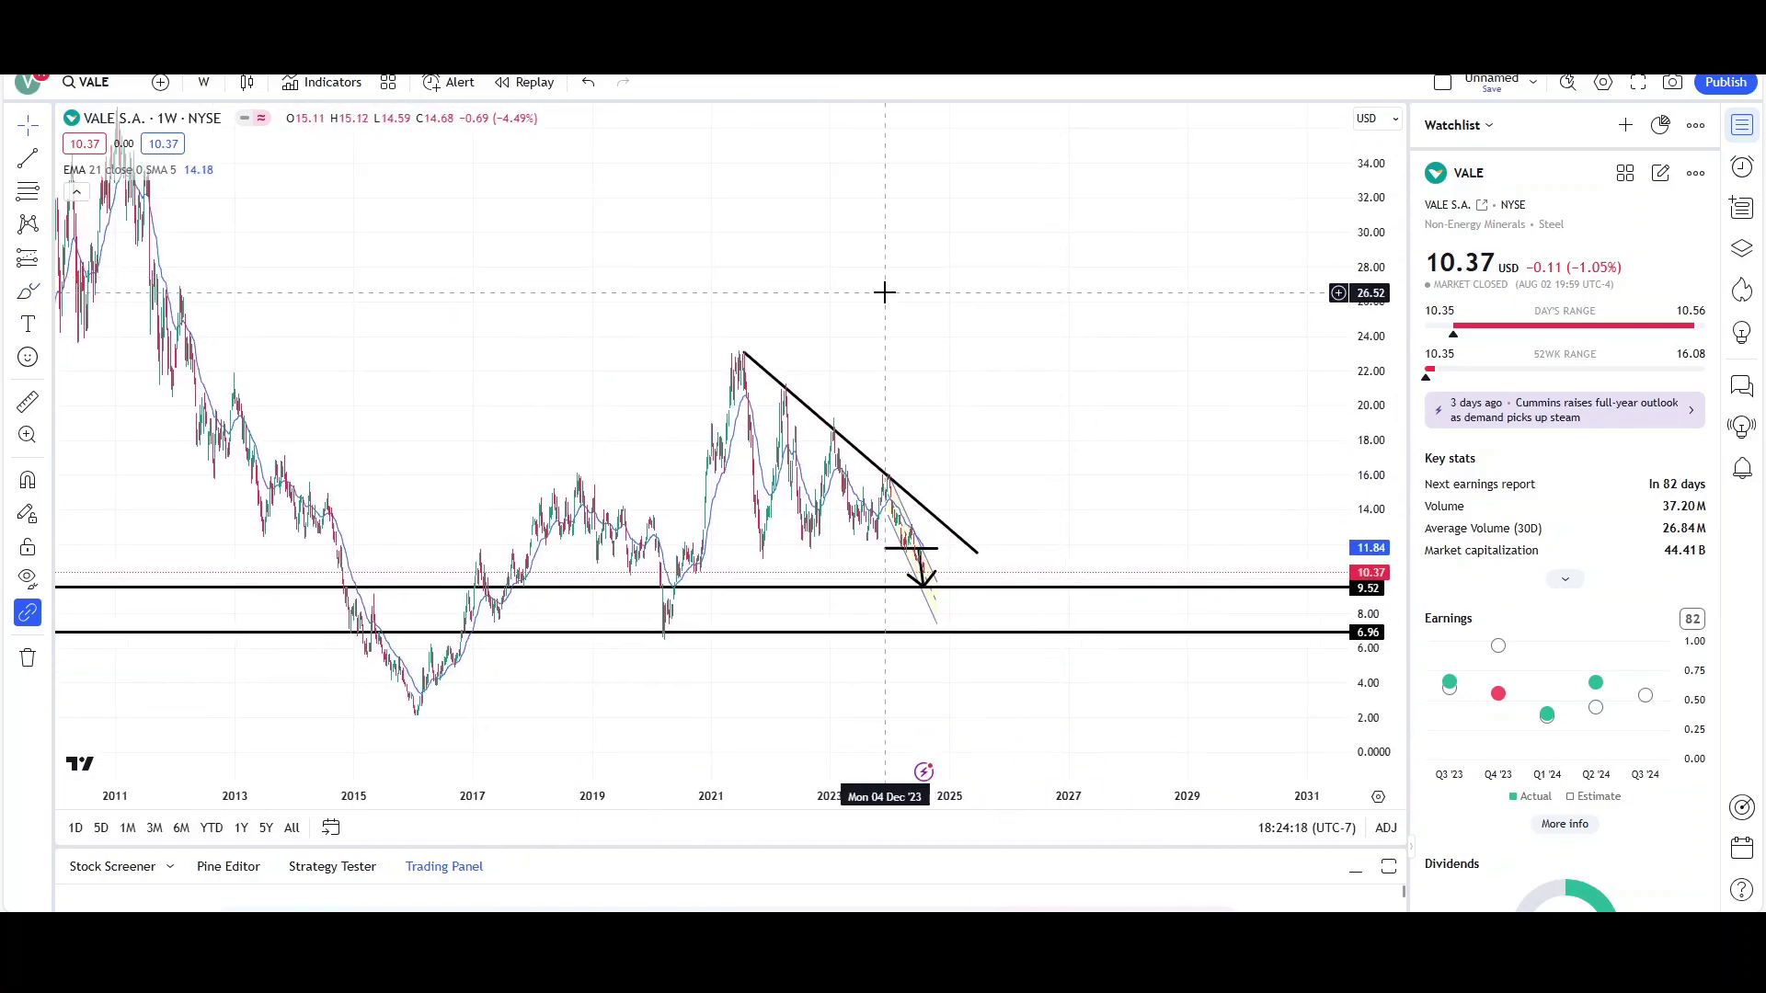
{"action": "left_click_drag", "start_coordinate": [884, 293], "coordinate": [890, 258]}
{"action": "left_click", "coordinate": [46, 296]}
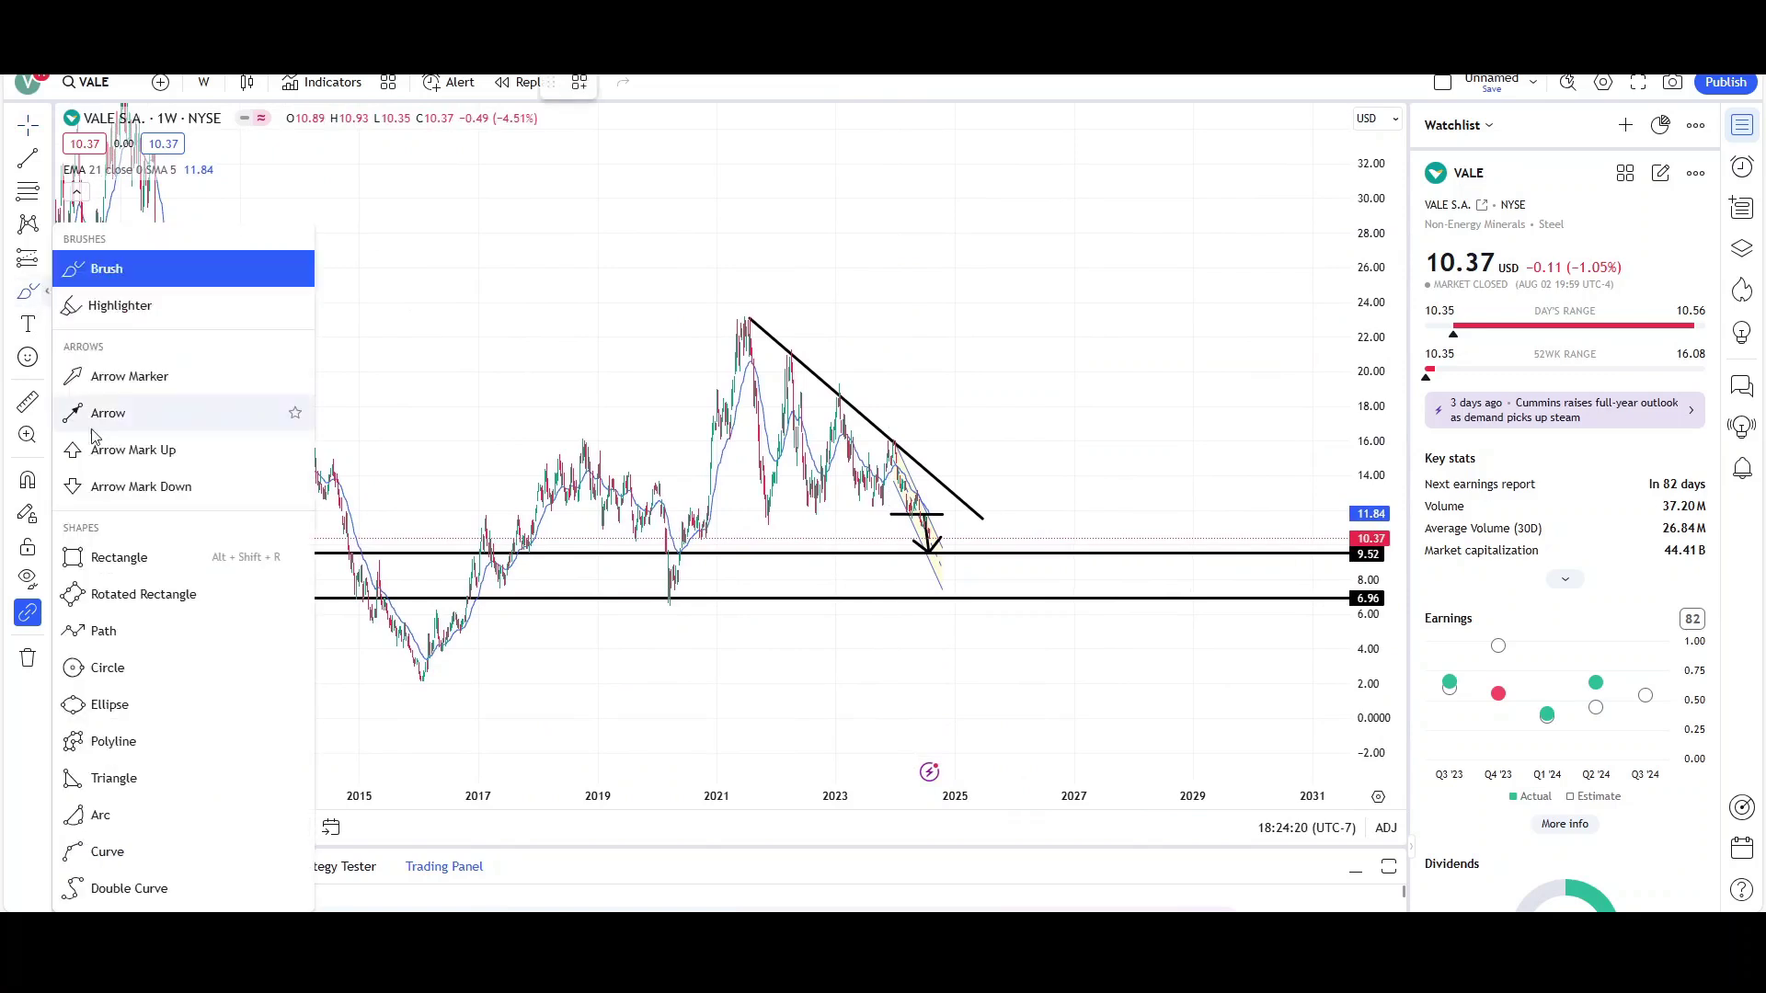
{"action": "left_click", "coordinate": [177, 410]}
{"action": "mouse_move", "coordinate": [421, 685]}
{"action": "left_mouse_down"}
{"action": "mouse_move", "coordinate": [603, 340]}
{"action": "mouse_move", "coordinate": [593, 441]}
{"action": "left_mouse_up"}
Clone the rising arrow and move the copy to run from the March 2020 low at about 6.47 up to about 20.68
{"action": "right_click", "coordinate": [591, 441]}
{"action": "left_click", "coordinate": [683, 612]}
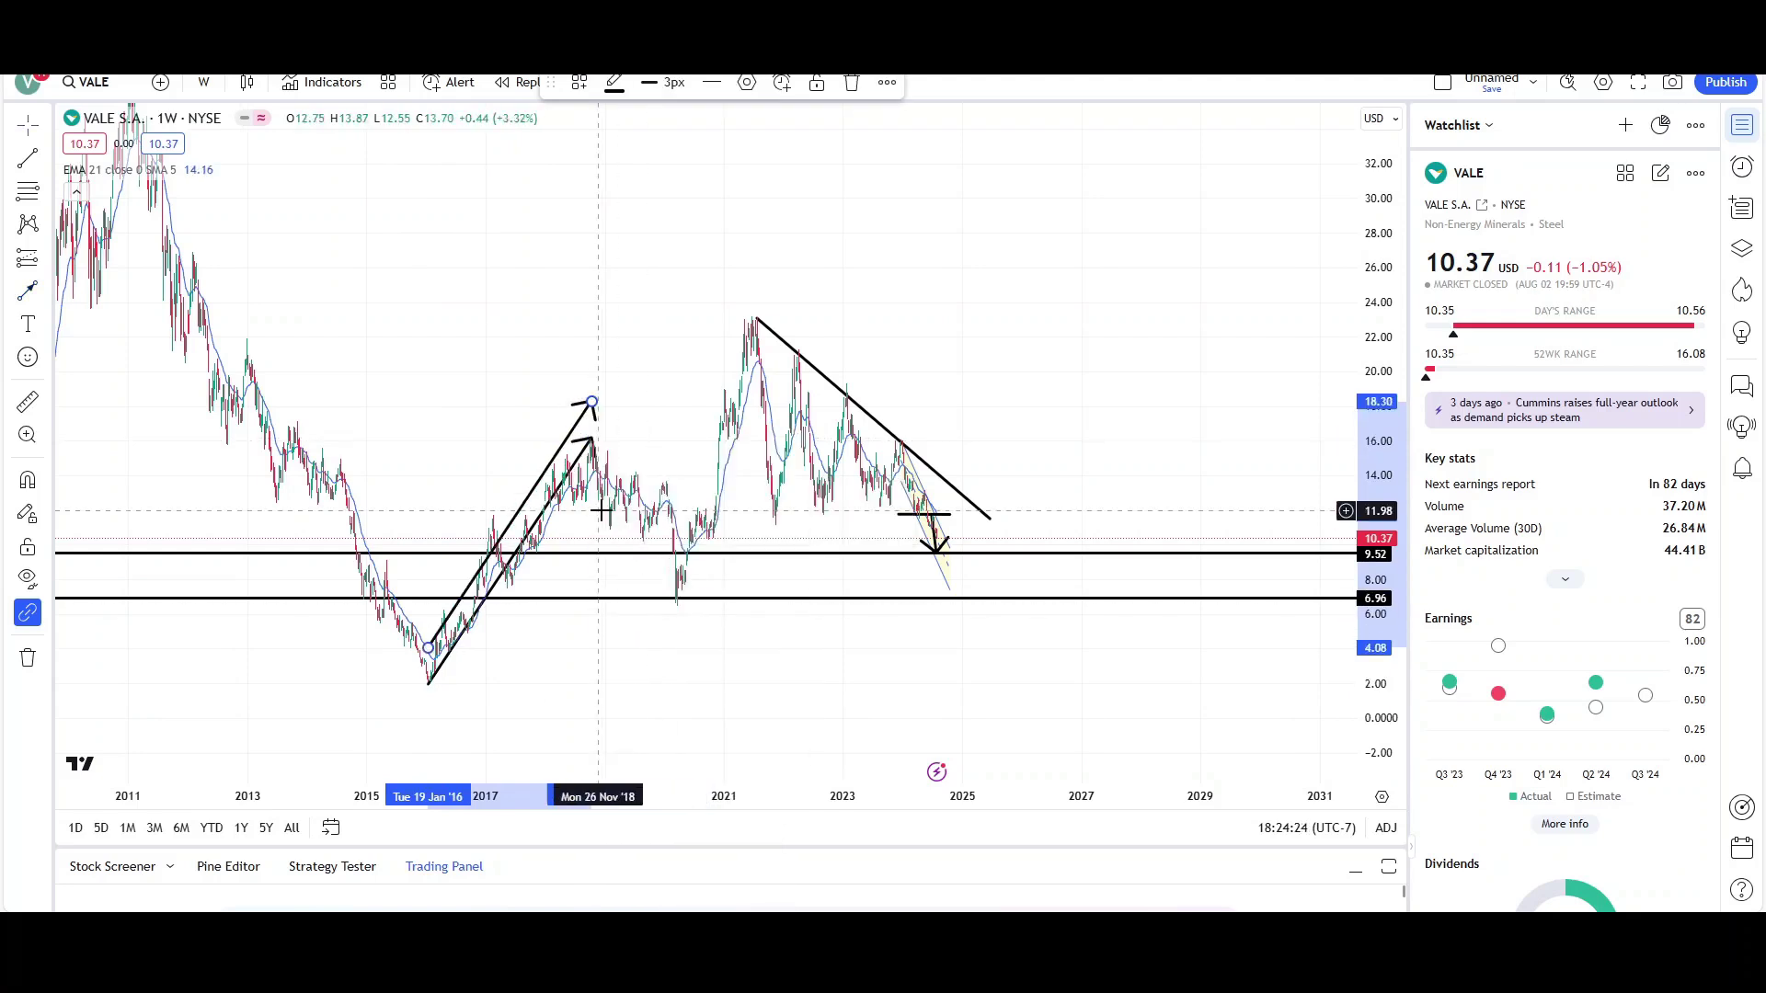
{"action": "left_click_drag", "start_coordinate": [521, 548], "coordinate": [771, 469]}
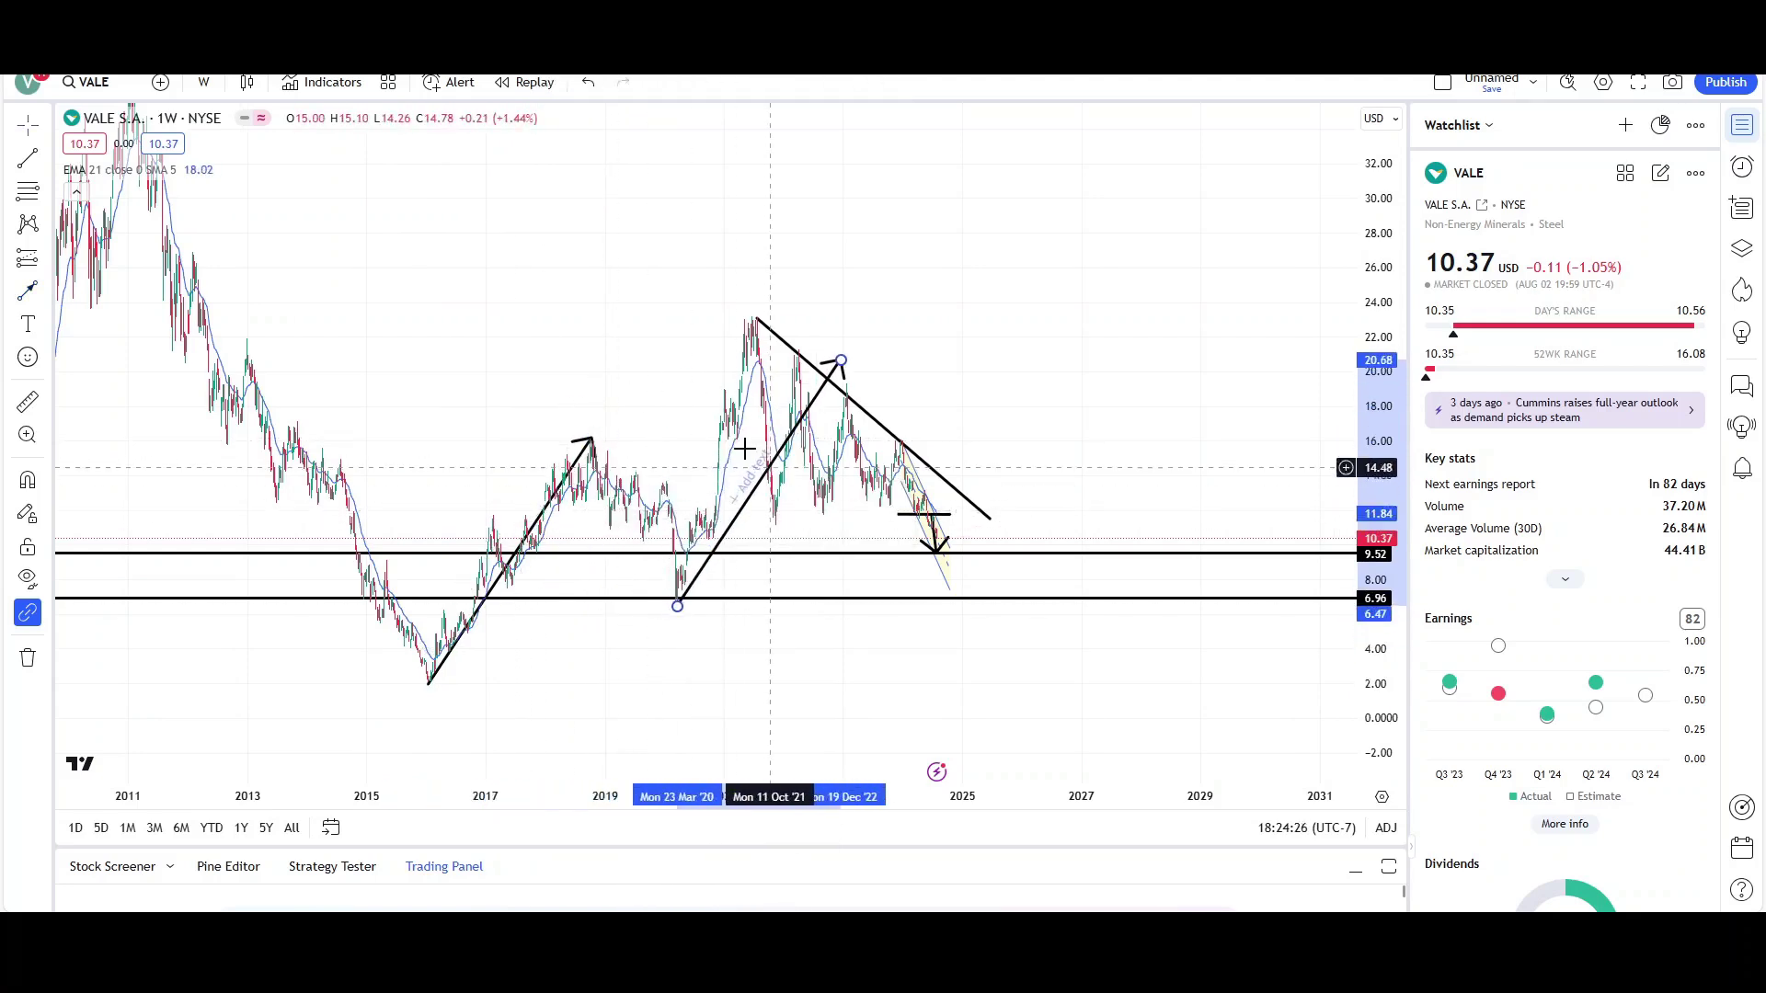
{"action": "left_click", "coordinate": [676, 422]}
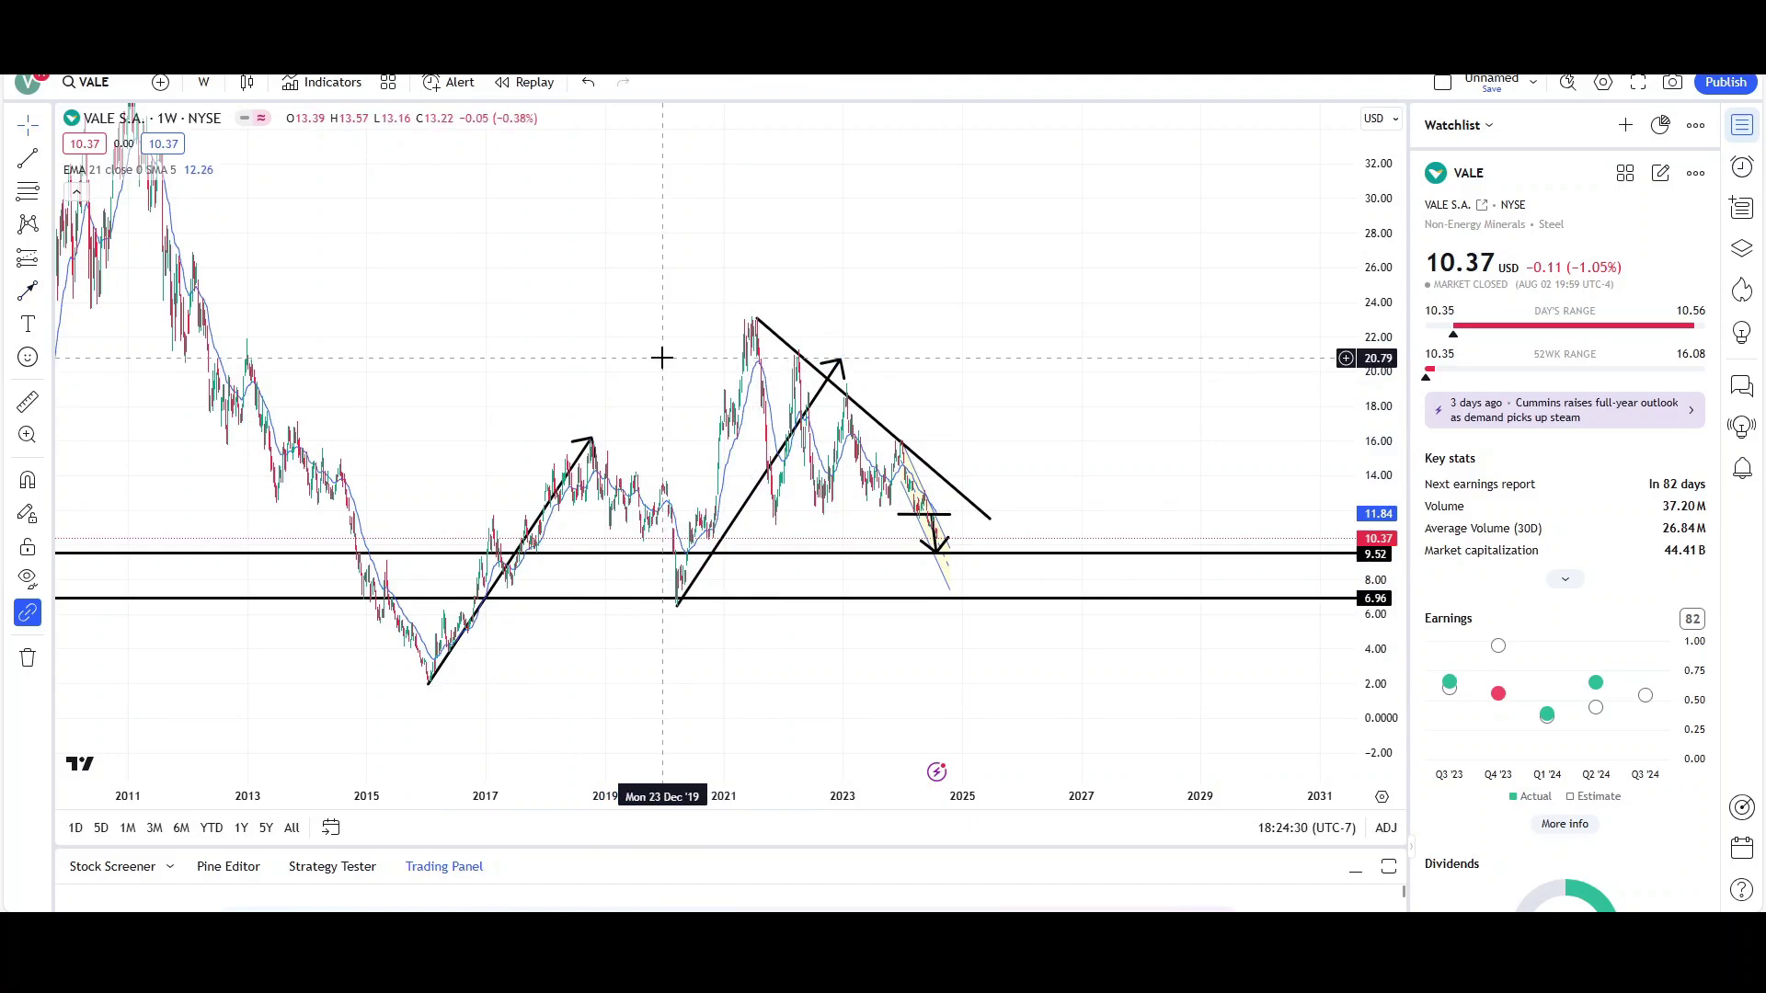
Draw a falling arrow from the June 2021 high at 23.15 to about 11.11 in November 2021, and move it to the 2022 high
{"action": "scroll", "coordinate": [662, 357], "scroll_direction": "up", "scroll_amount": 5}
{"action": "scroll", "coordinate": [375, 312], "scroll_direction": "up", "scroll_amount": 3}
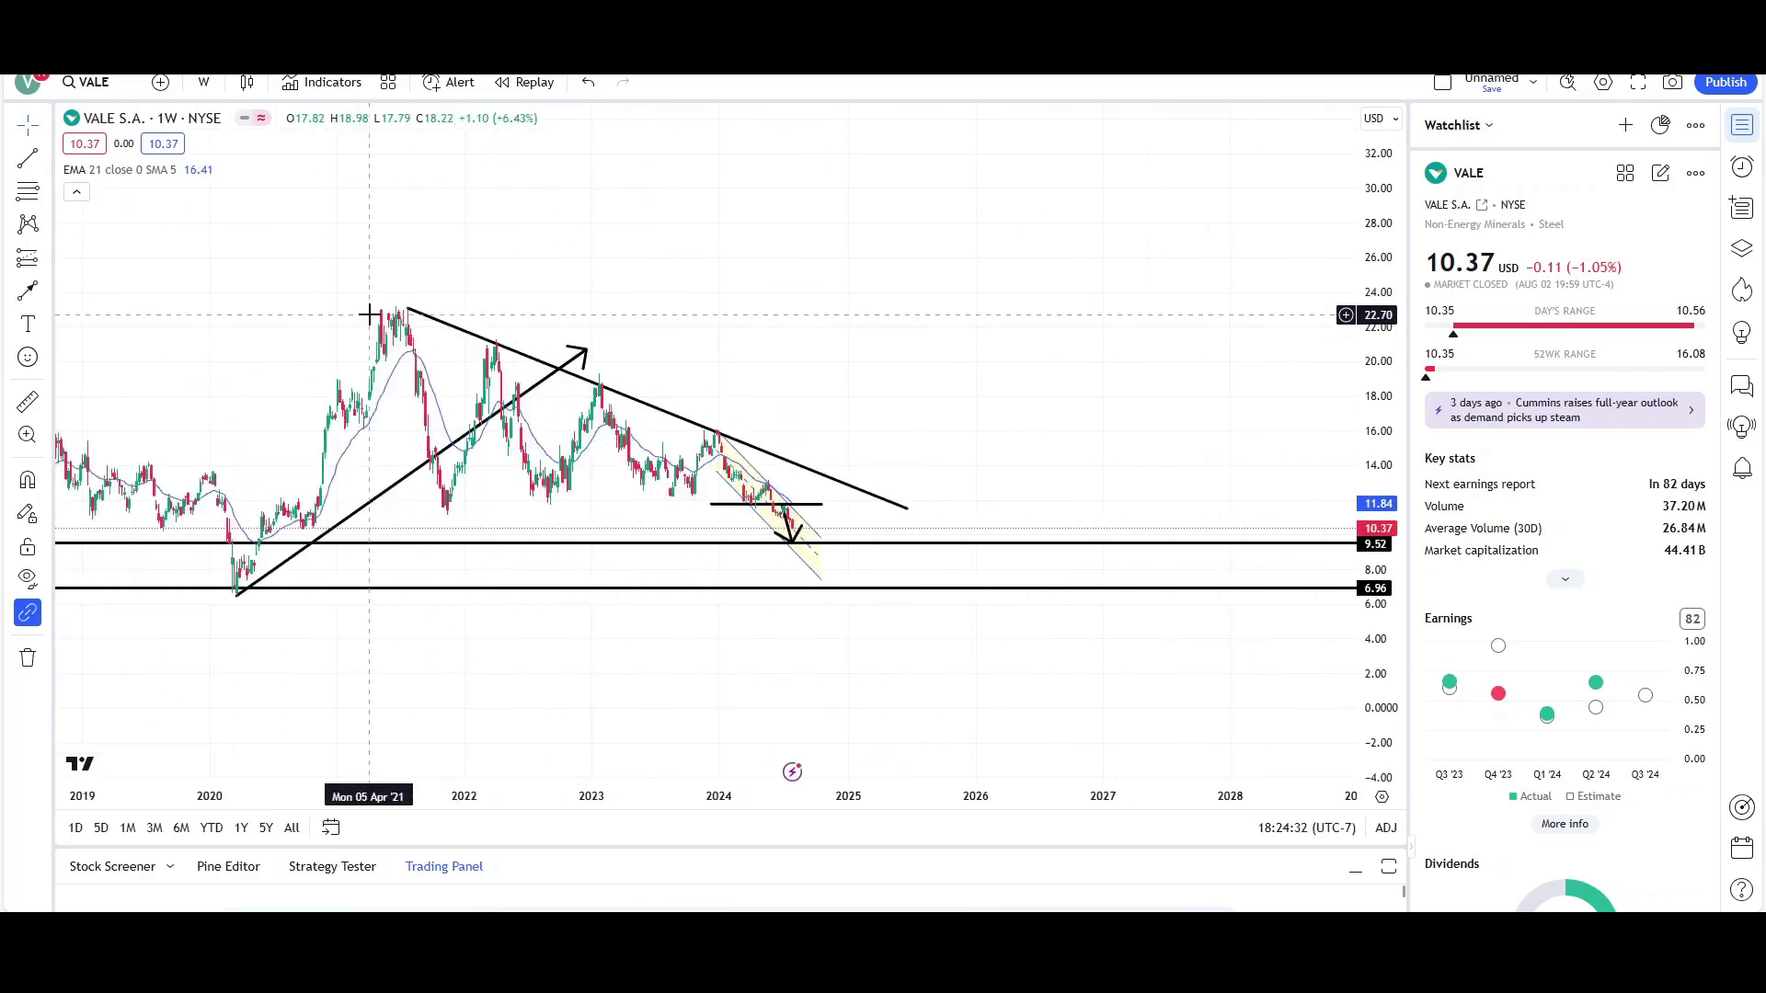
{"action": "scroll", "coordinate": [368, 313], "scroll_direction": "down", "scroll_amount": 6}
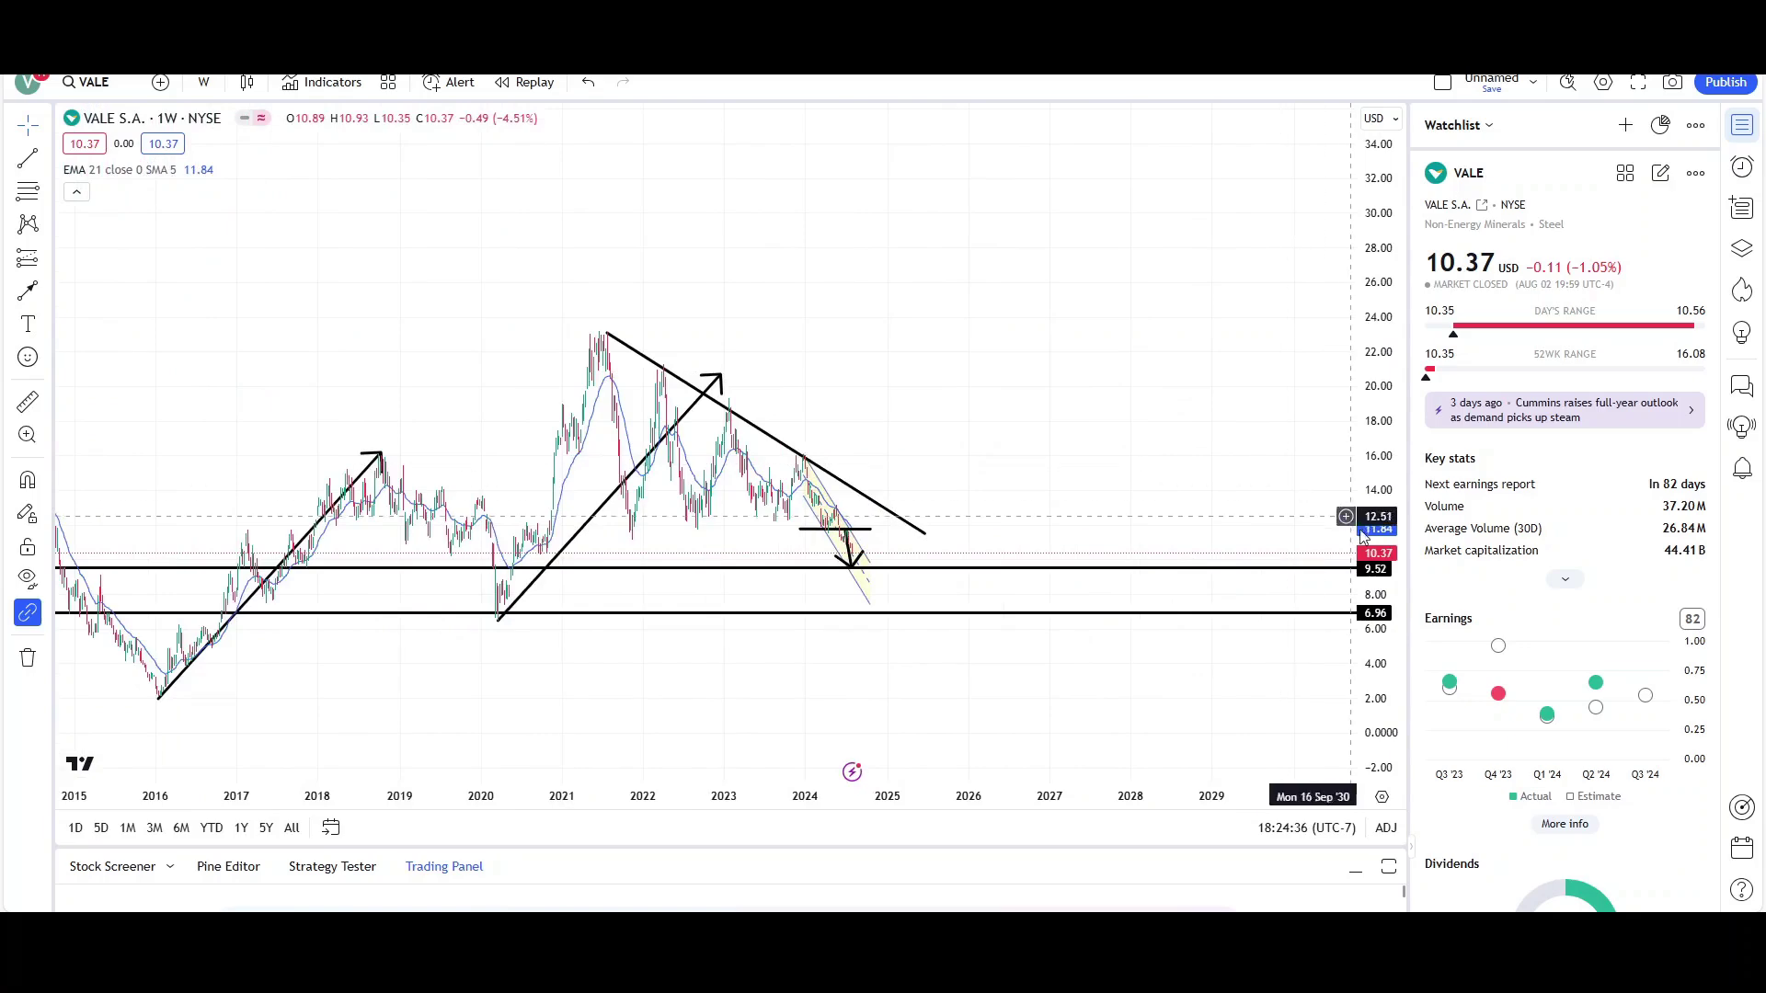
{"action": "scroll", "coordinate": [978, 433], "scroll_direction": "up", "scroll_amount": 4}
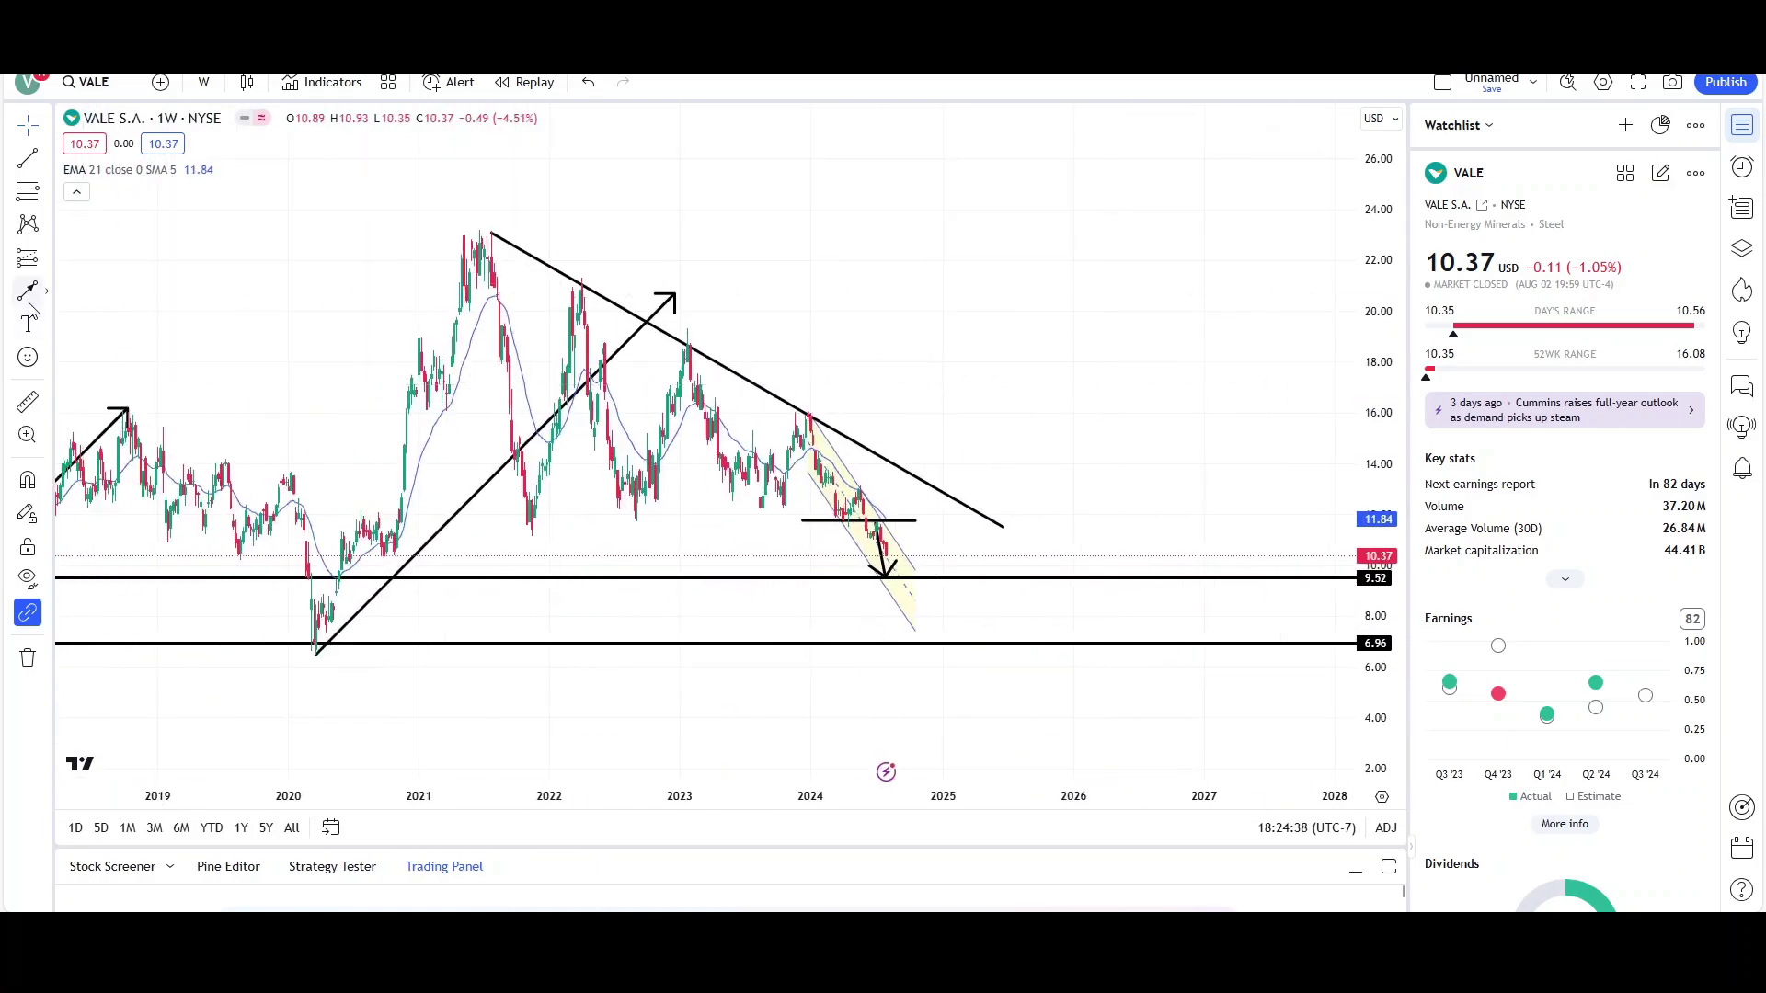
{"action": "mouse_move", "coordinate": [479, 231]}
{"action": "left_mouse_down"}
{"action": "mouse_move", "coordinate": [549, 504]}
{"action": "mouse_move", "coordinate": [531, 535]}
{"action": "left_mouse_up"}
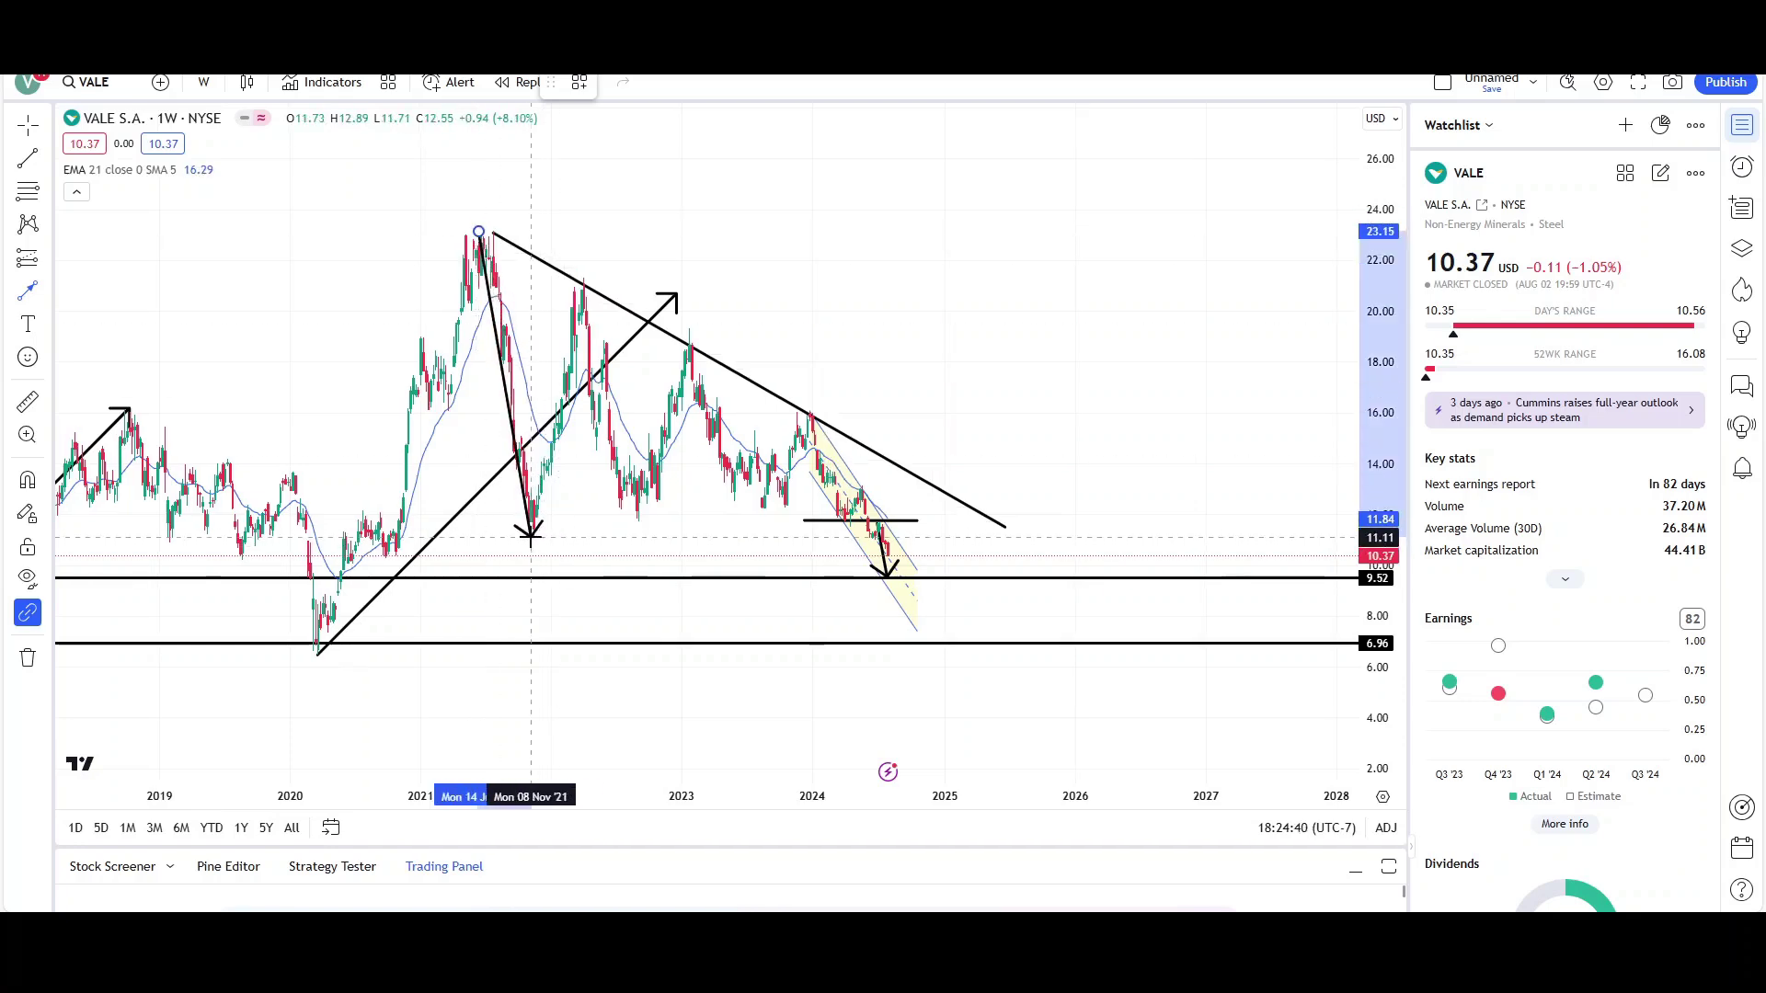
{"action": "left_click_drag", "start_coordinate": [505, 404], "coordinate": [608, 450]}
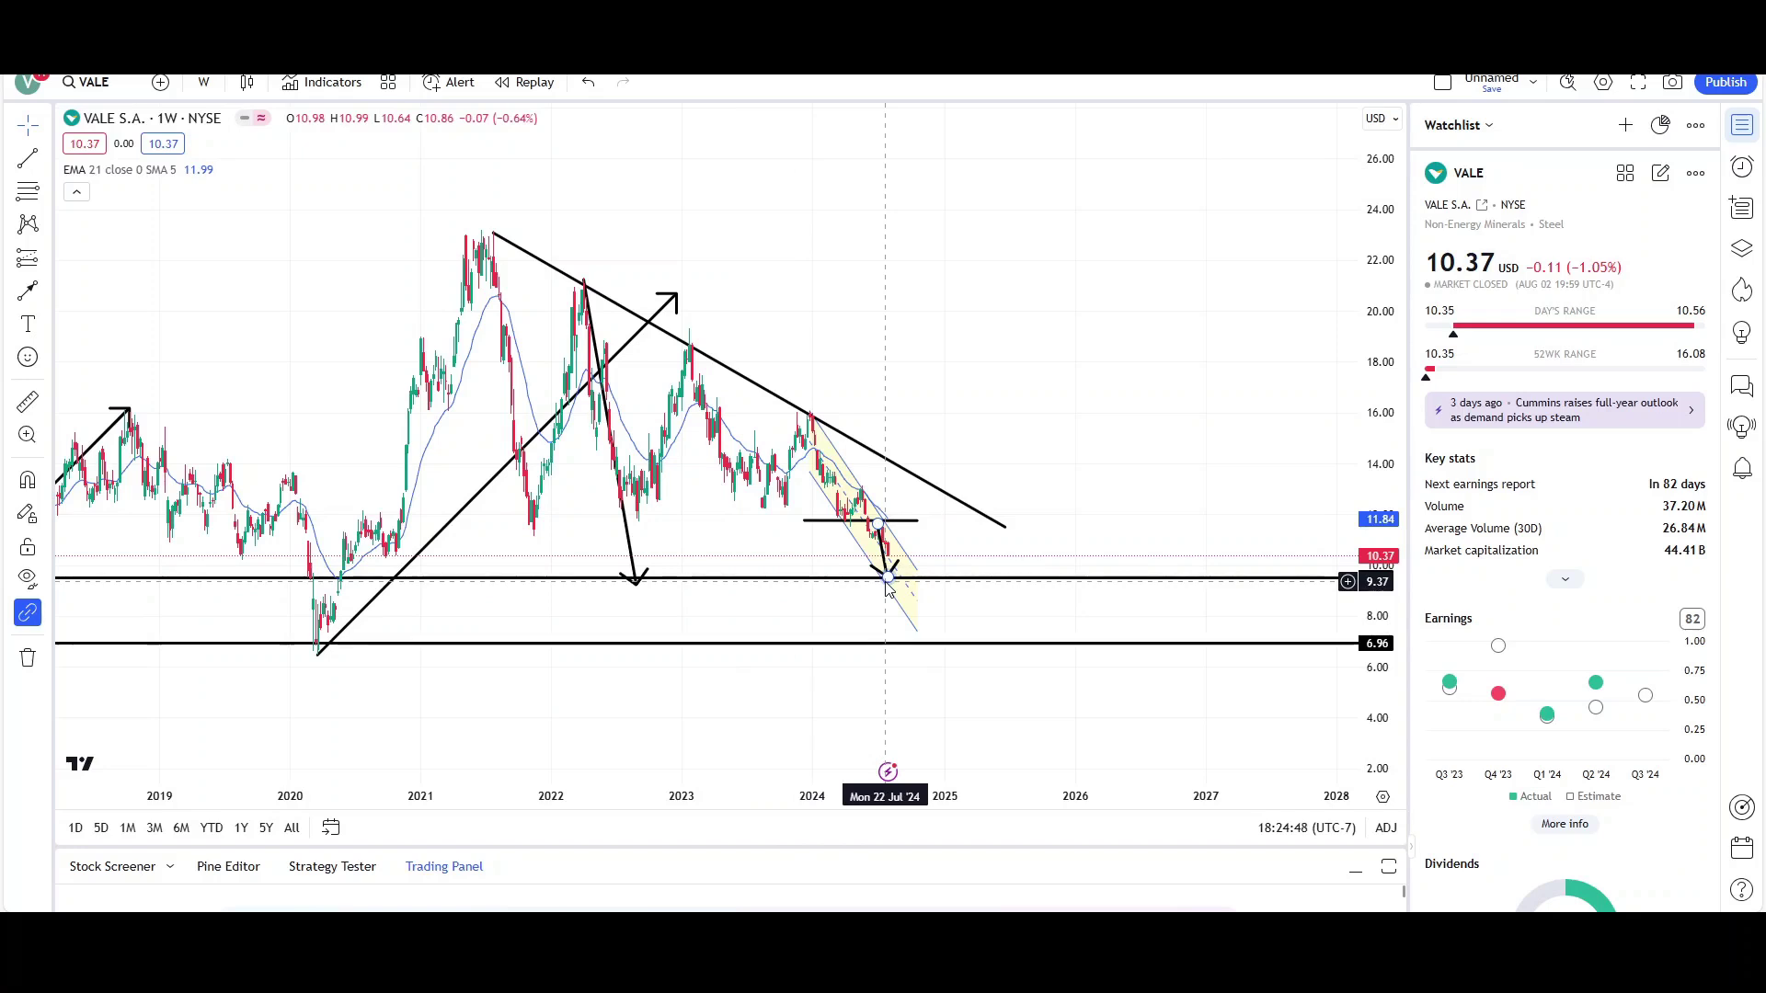
Examine the recent weekly decline against the descending trend line, the earlier swing arrows, and the 9.52 and 6.96 levels
{"action": "scroll", "coordinate": [897, 541], "scroll_direction": "down", "scroll_amount": 2}
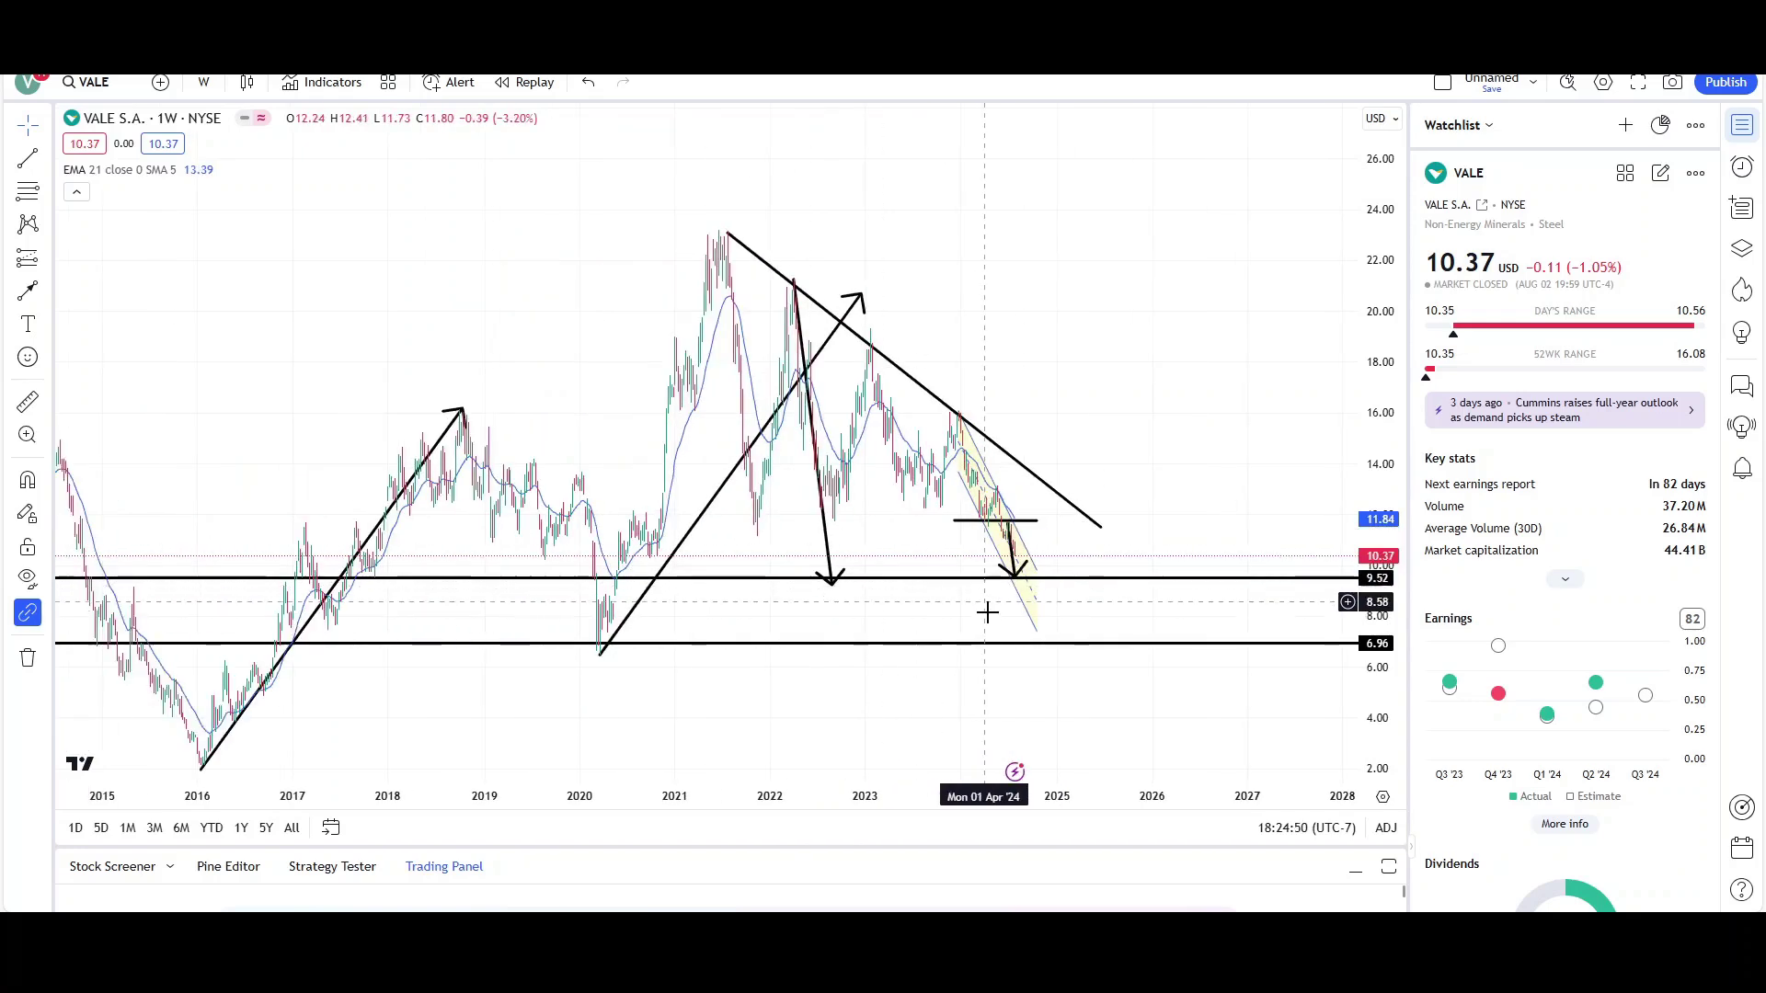
{"action": "scroll", "coordinate": [998, 634], "scroll_direction": "up", "scroll_amount": 2}
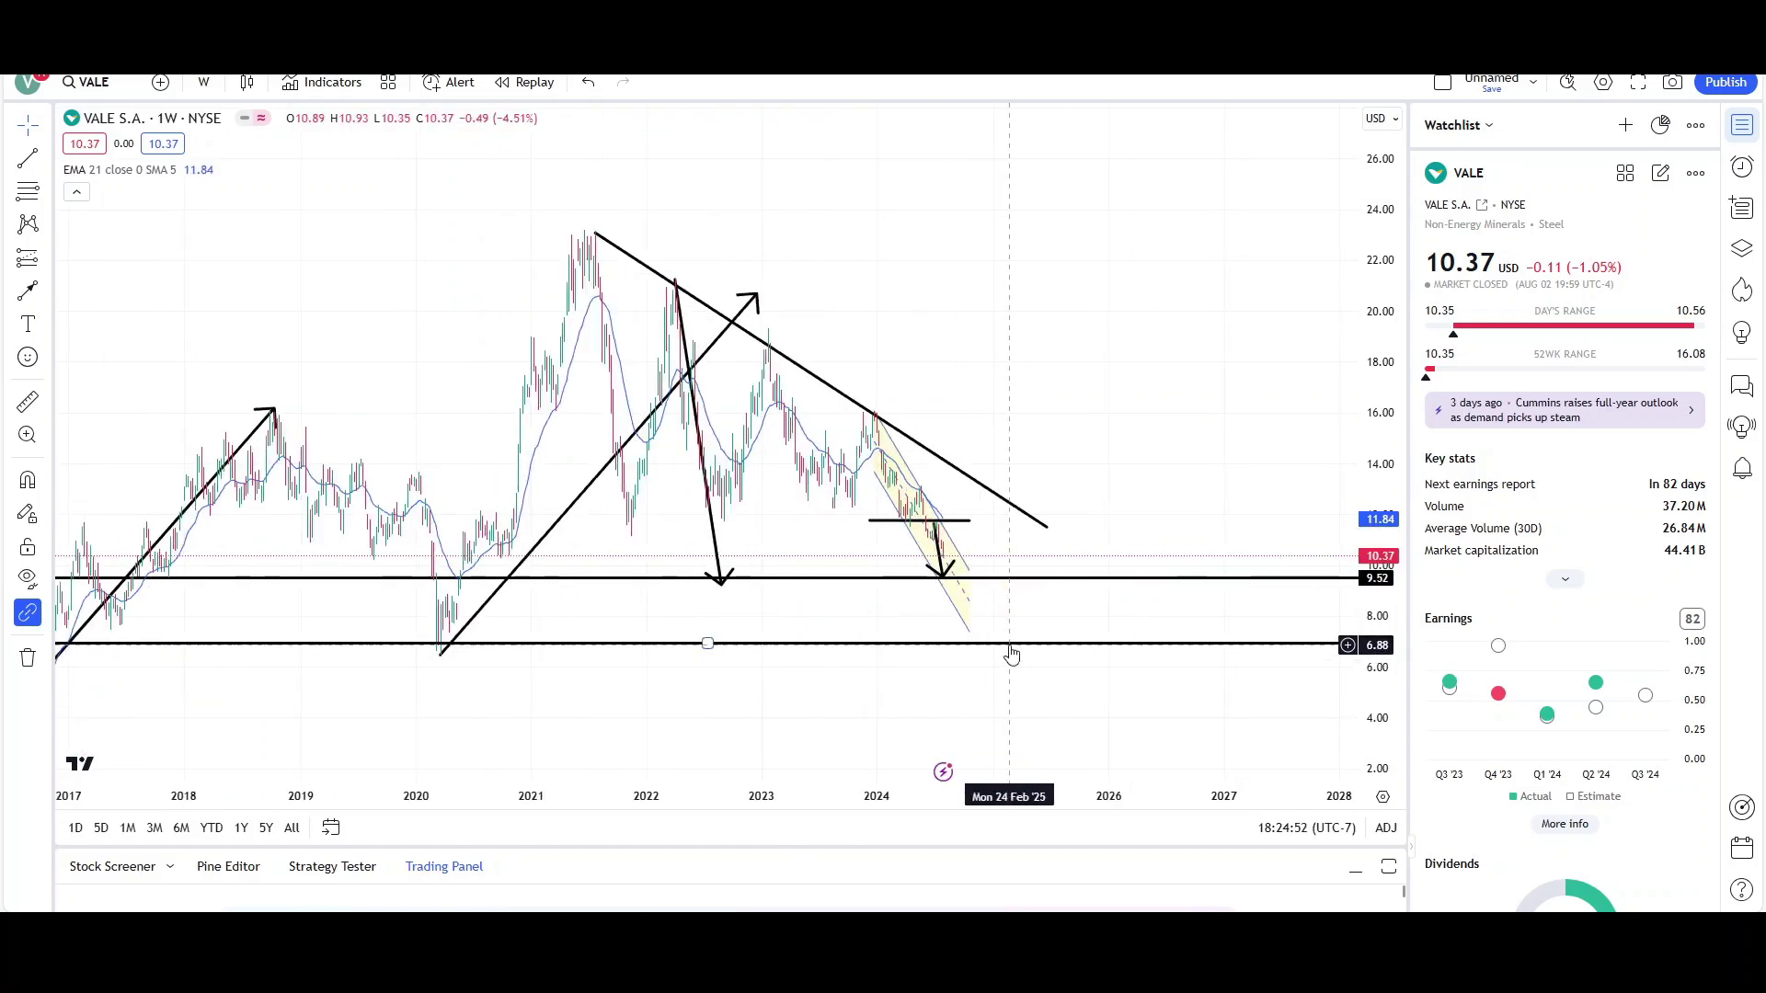
{"action": "scroll", "coordinate": [1011, 654], "scroll_direction": "up", "scroll_amount": 2}
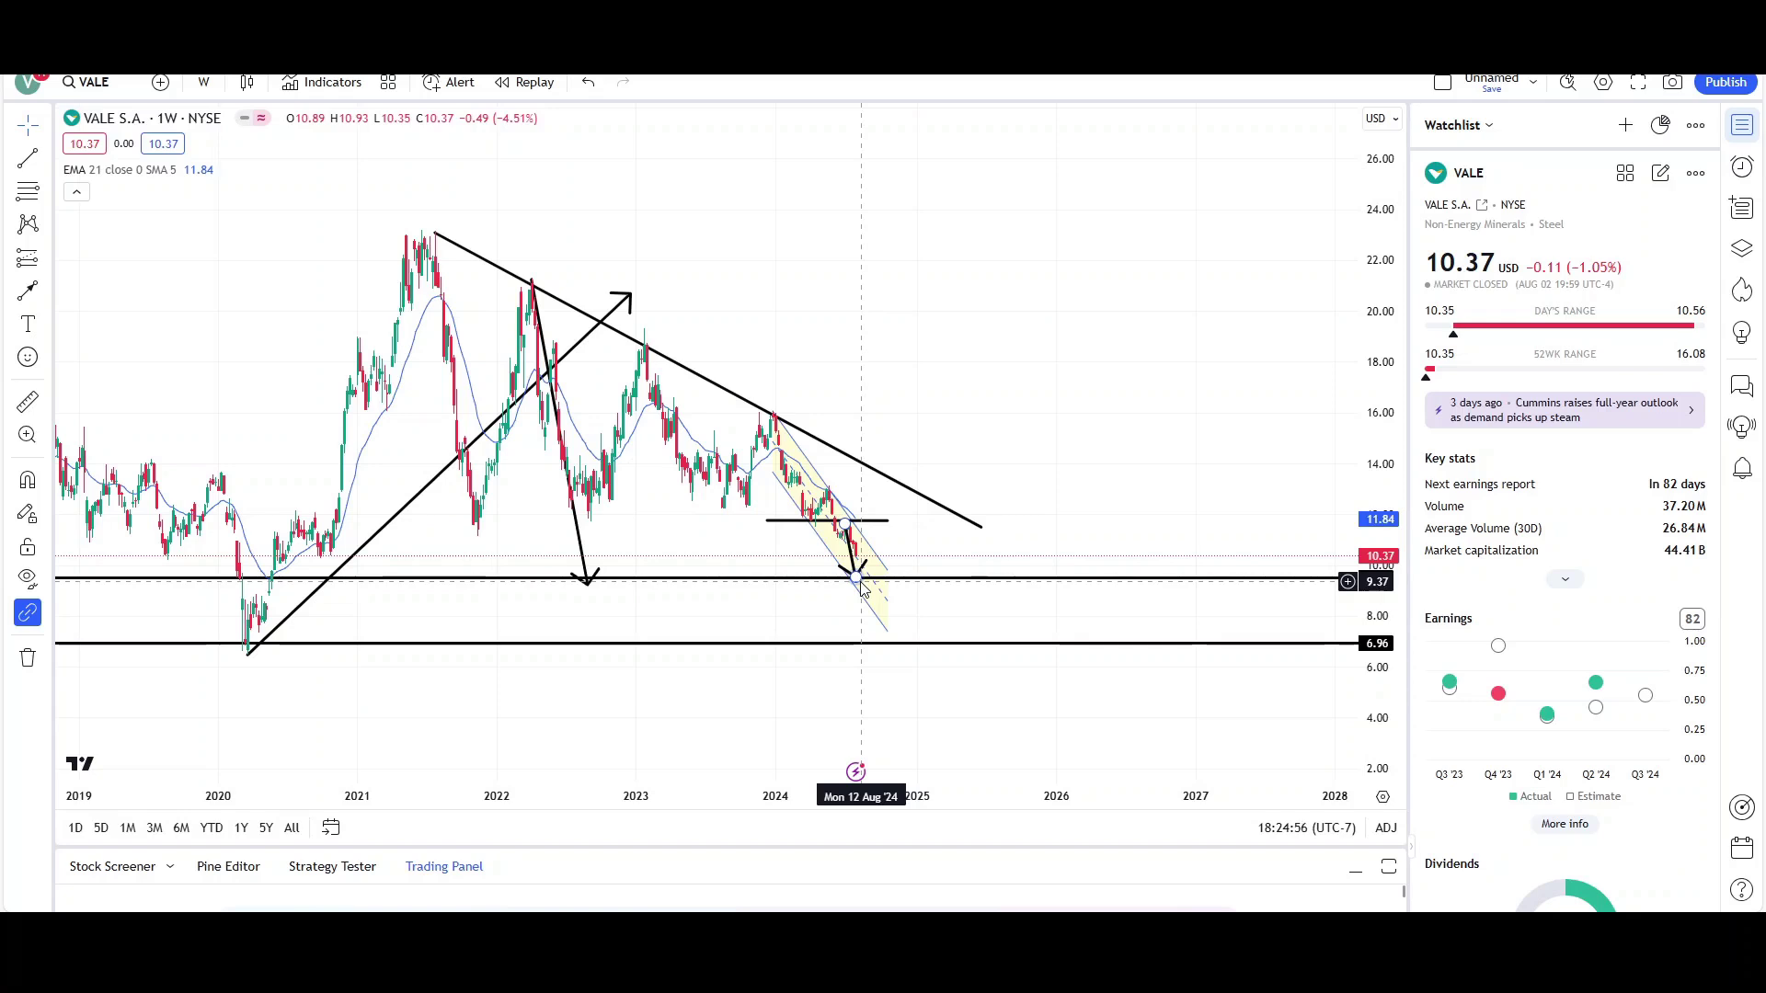
{"action": "scroll", "coordinate": [911, 370], "scroll_direction": "up", "scroll_amount": 2}
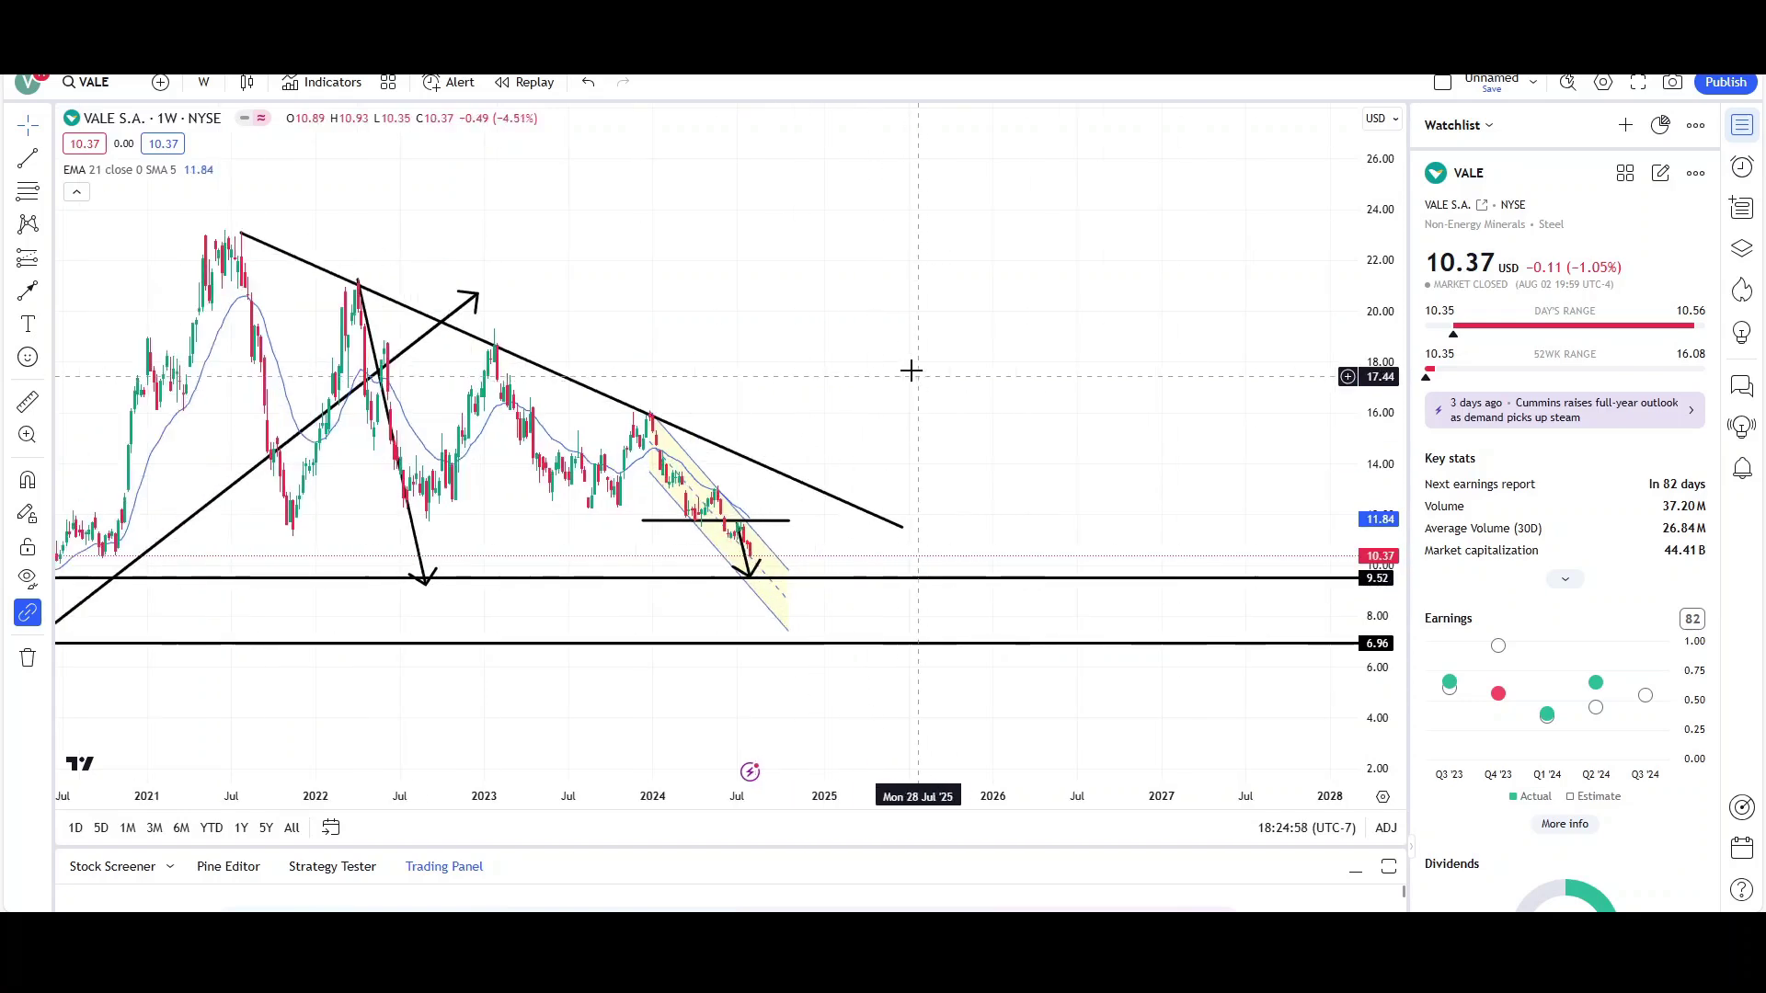
{"action": "left_click_drag", "start_coordinate": [910, 371], "coordinate": [1140, 406]}
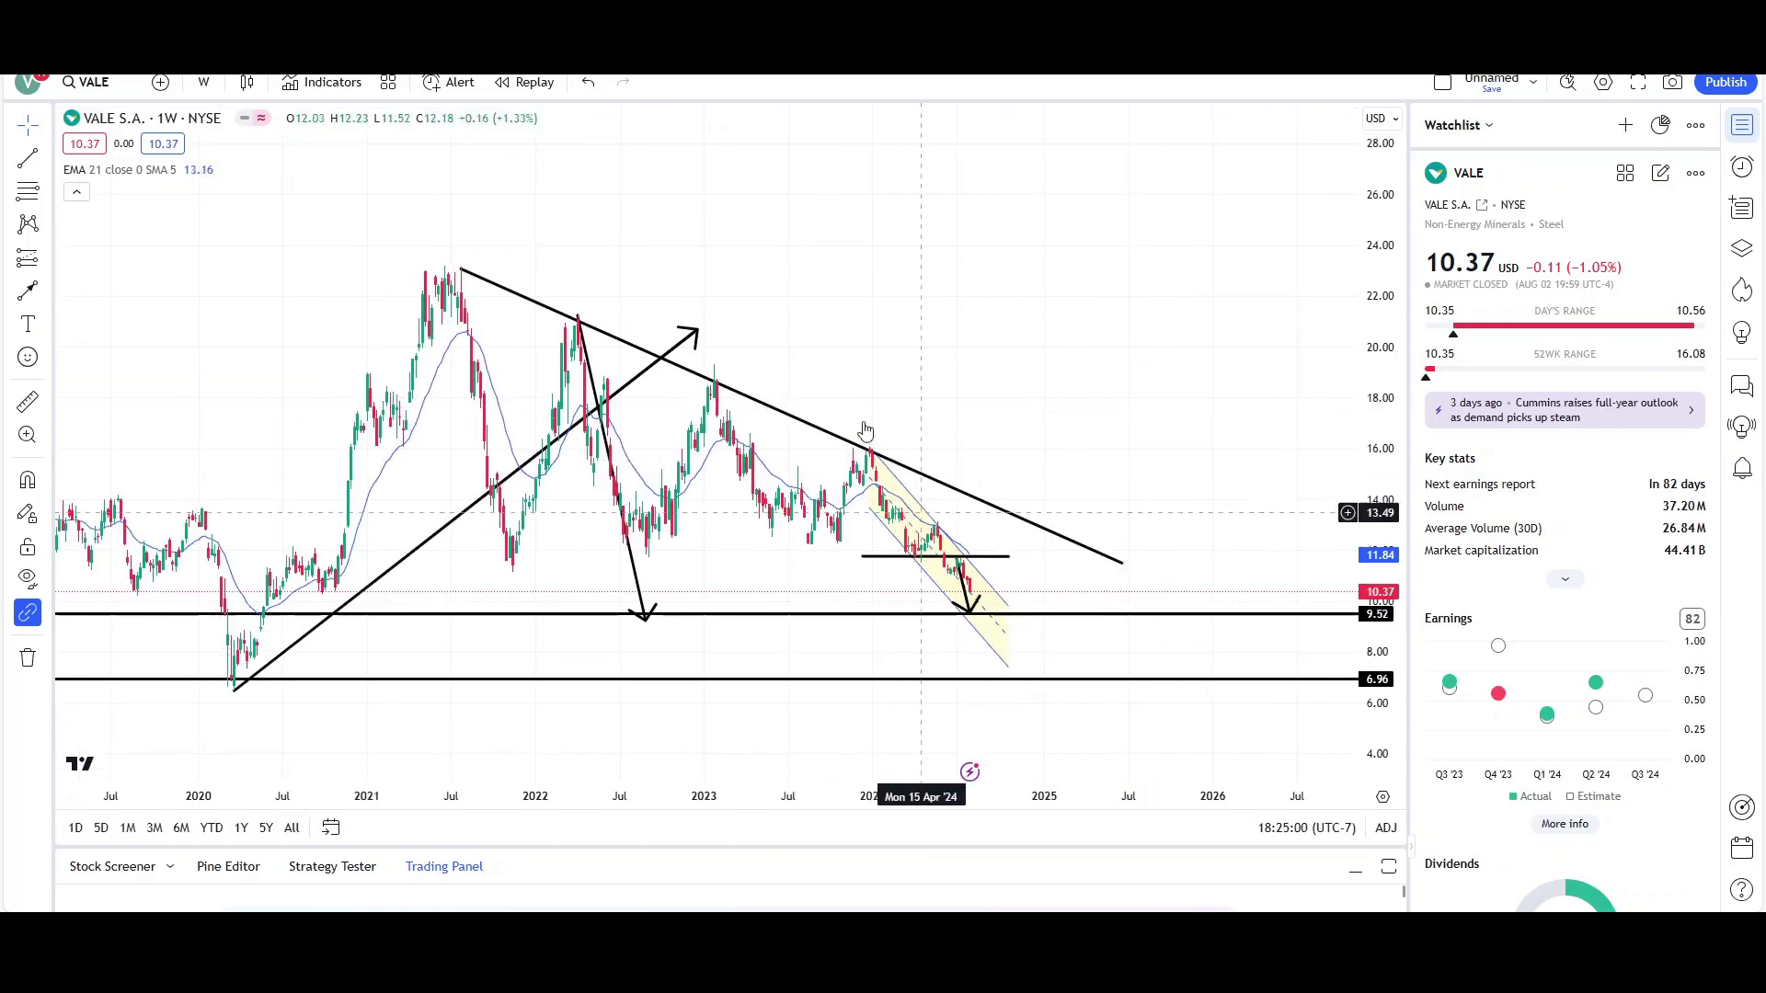
{"action": "scroll", "coordinate": [1034, 394], "scroll_direction": "down", "scroll_amount": 1}
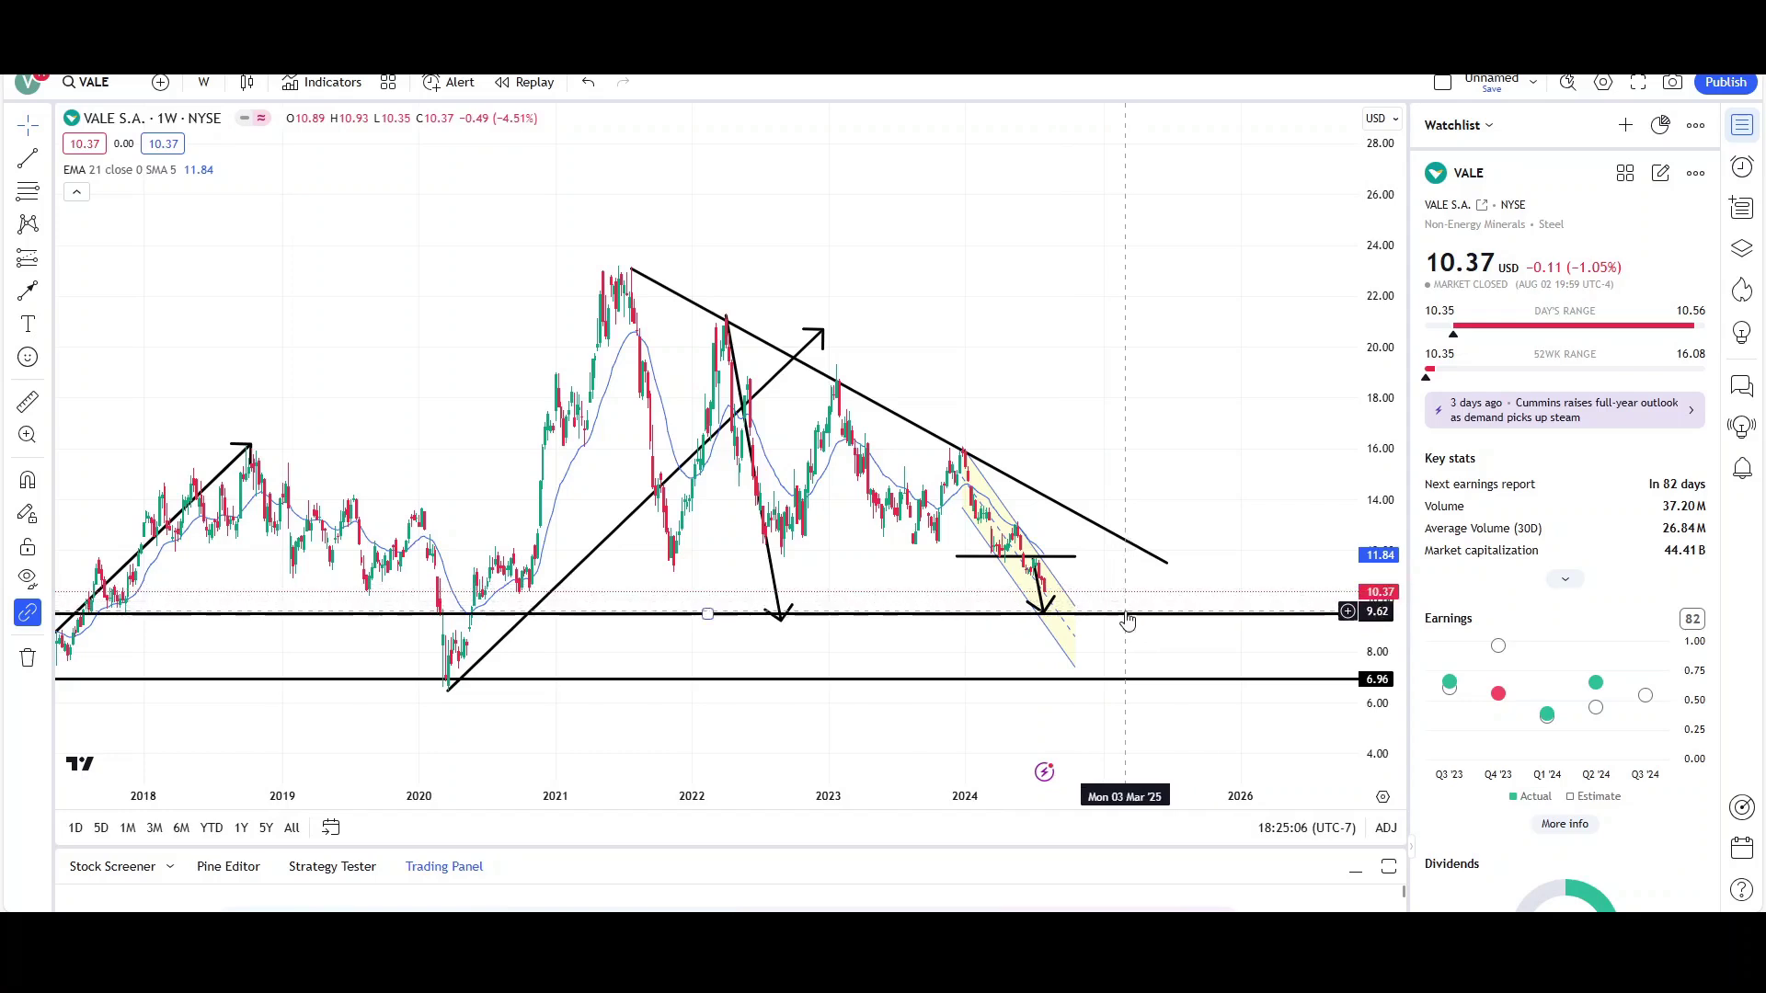
{"action": "scroll", "coordinate": [1039, 483], "scroll_direction": "down", "scroll_amount": 3}
{"action": "scroll", "coordinate": [1140, 387], "scroll_direction": "up", "scroll_amount": 2}
{"action": "left_click_drag", "start_coordinate": [1122, 374], "coordinate": [1114, 305]}
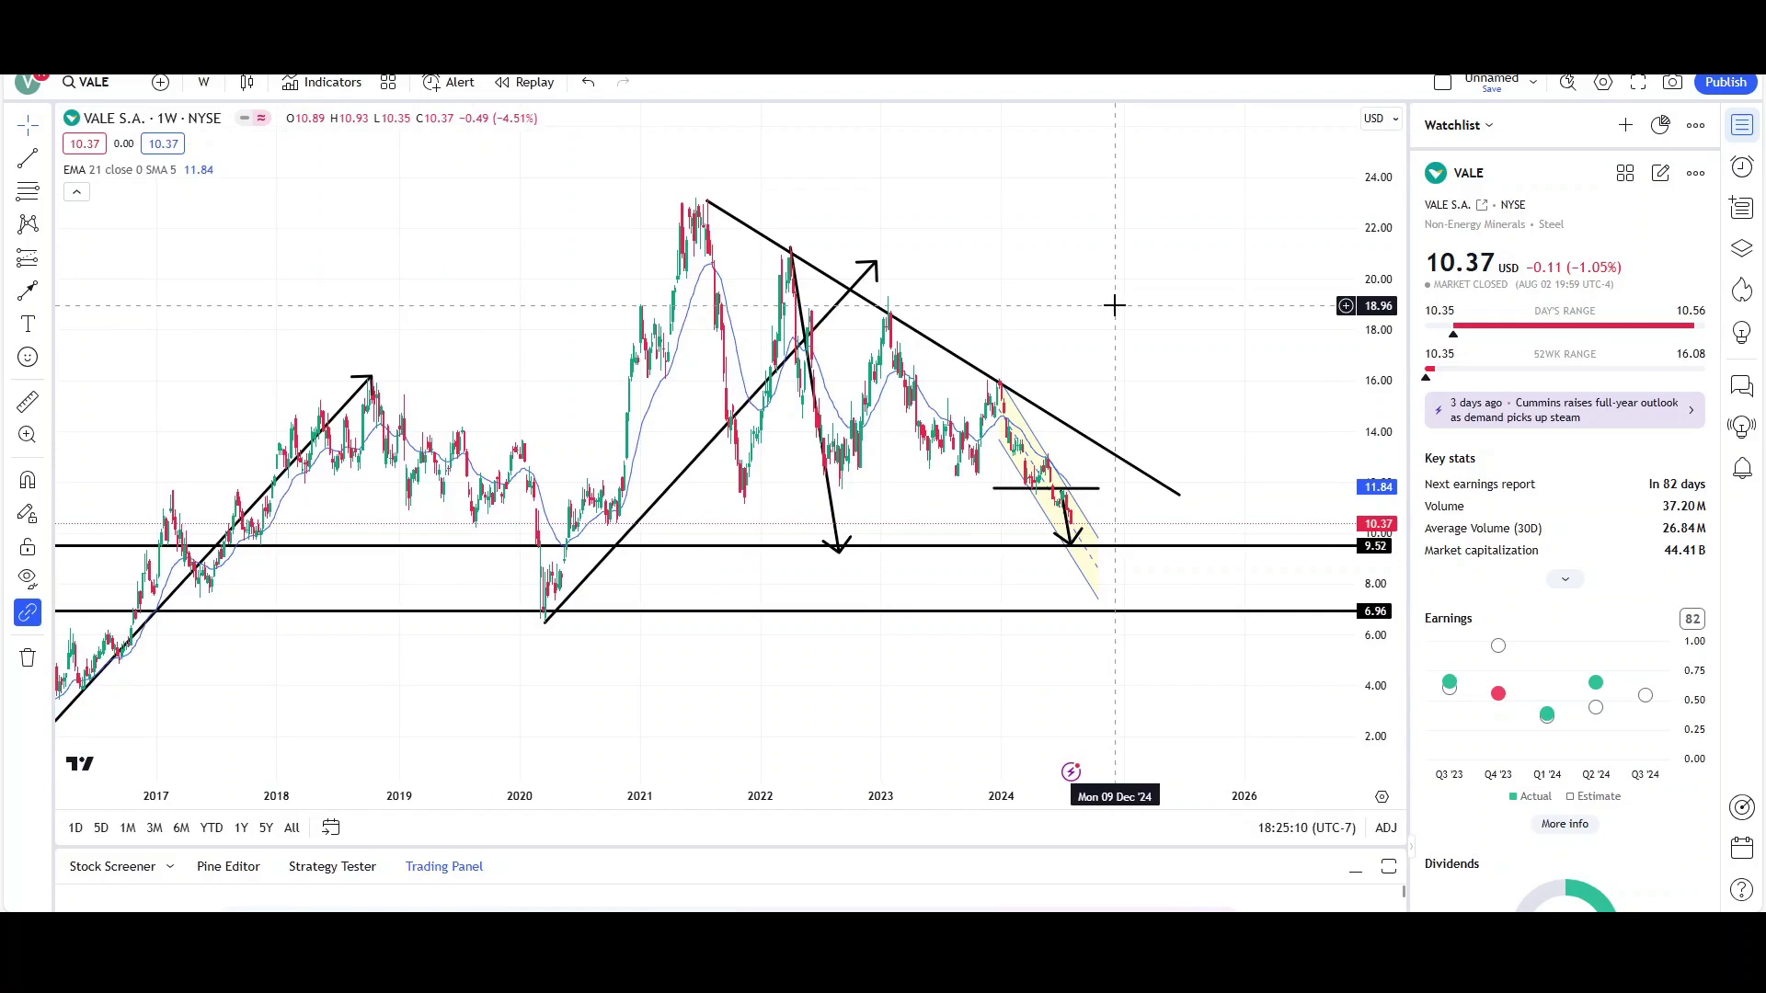